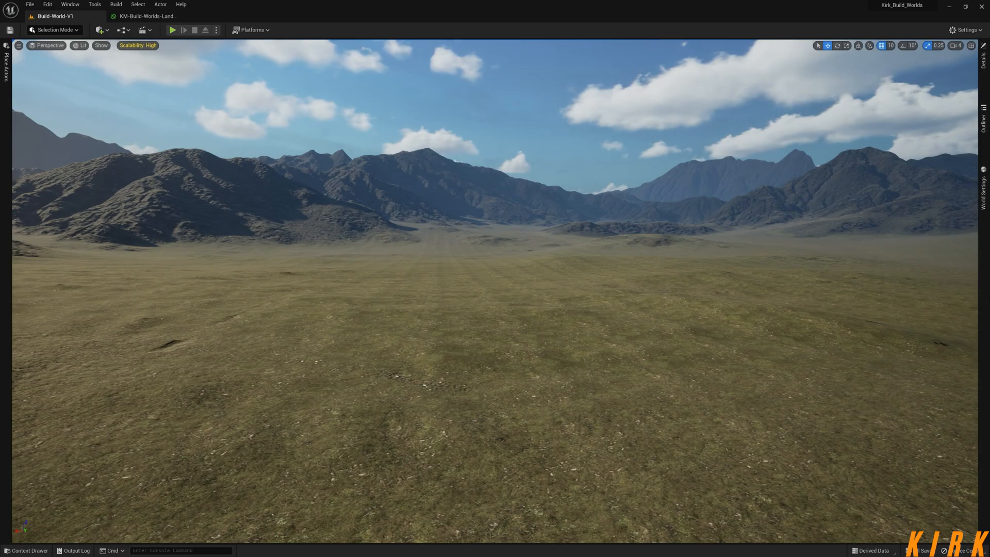
Open the KM-Layer-Stack function from the Layer-Stack group of the KM-Build-Worlds-Landscape material
click(148, 16)
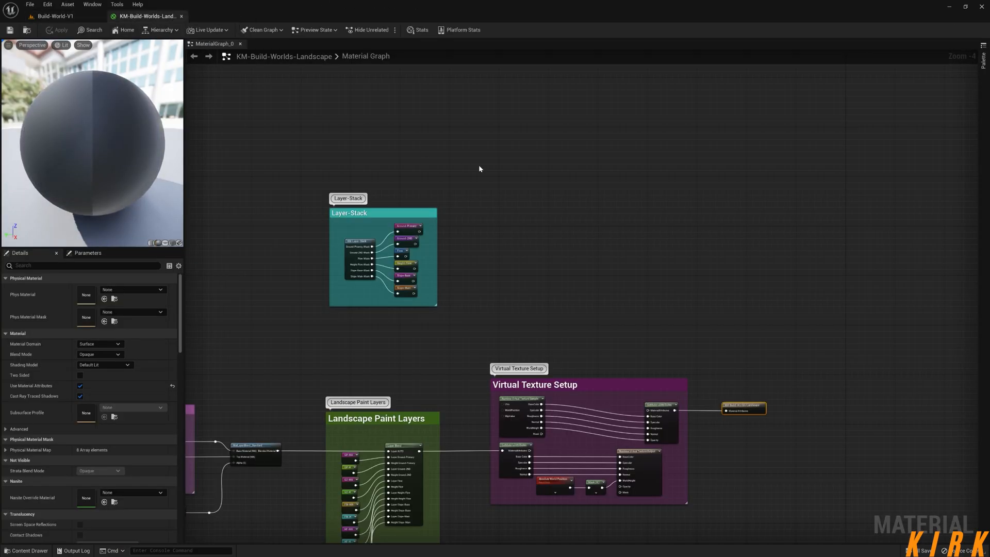
right_drag(480, 232, 496, 225)
scroll(558, 218, down, 4)
right_drag(427, 238, 448, 238)
scroll(610, 295, up, 5)
right_drag(634, 280, 579, 256)
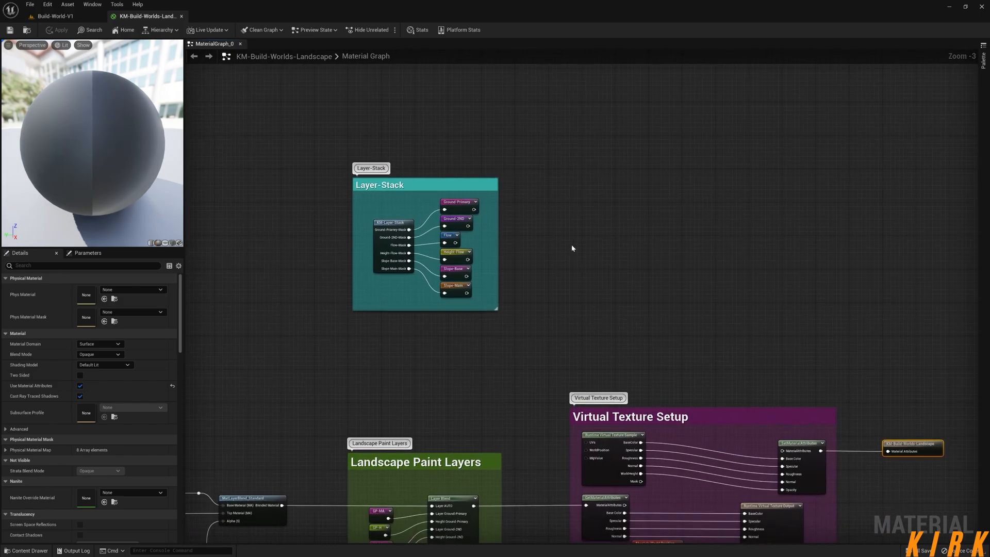
drag(504, 139, 347, 341)
click(538, 316)
right_drag(537, 316, 581, 272)
double_click(437, 177)
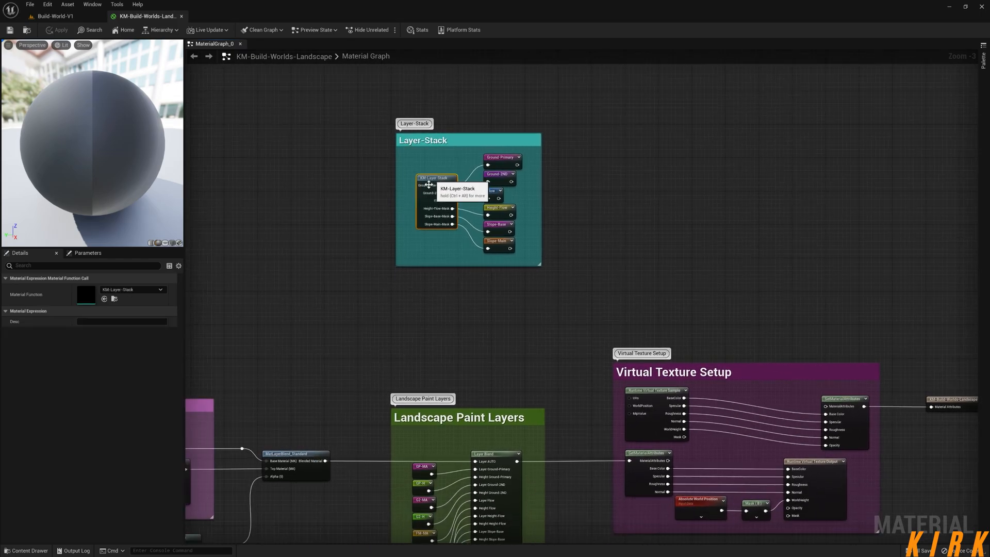
Open the Ground-Primary texture used by the first ground mask's Texture Sample and enlarge the texture window
right_drag(371, 324, 571, 186)
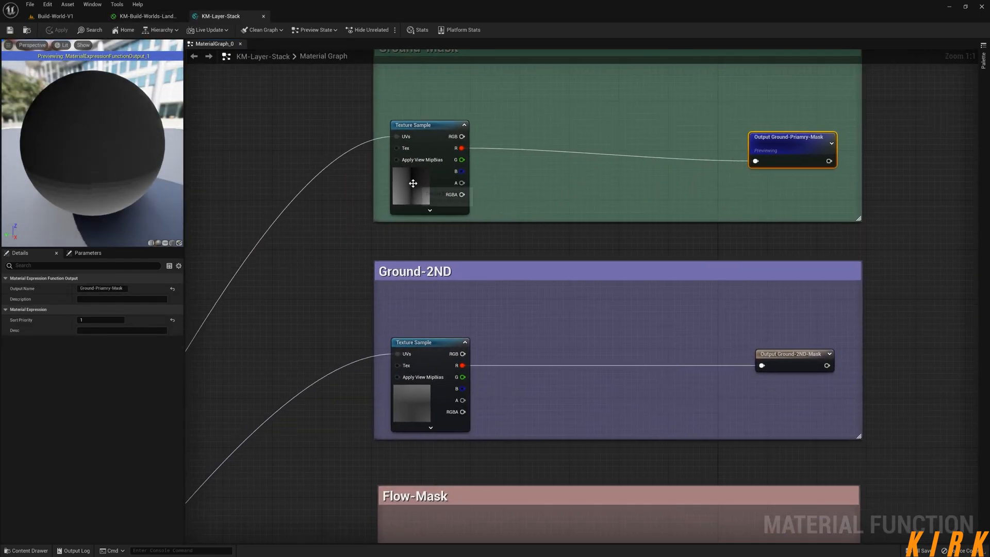
click(417, 125)
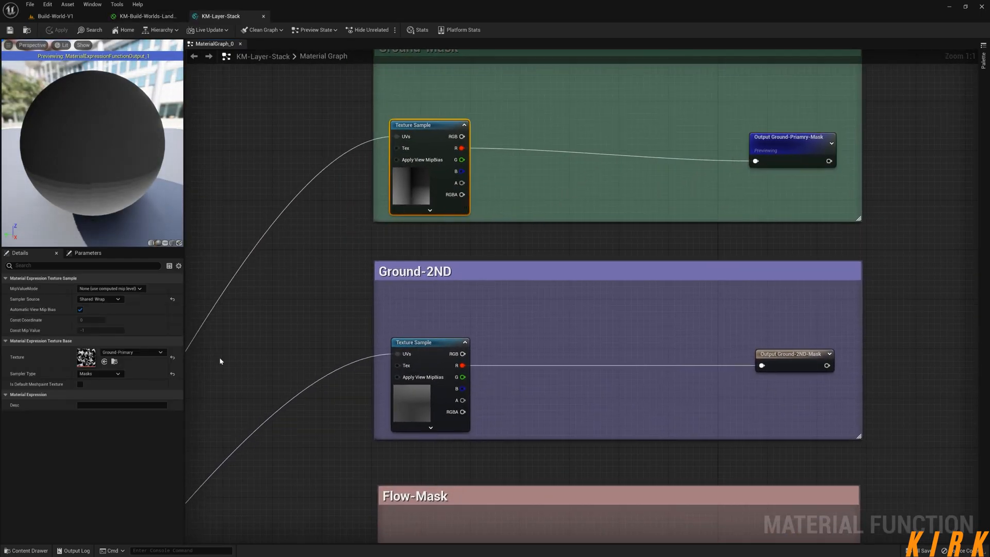
double_click(93, 361)
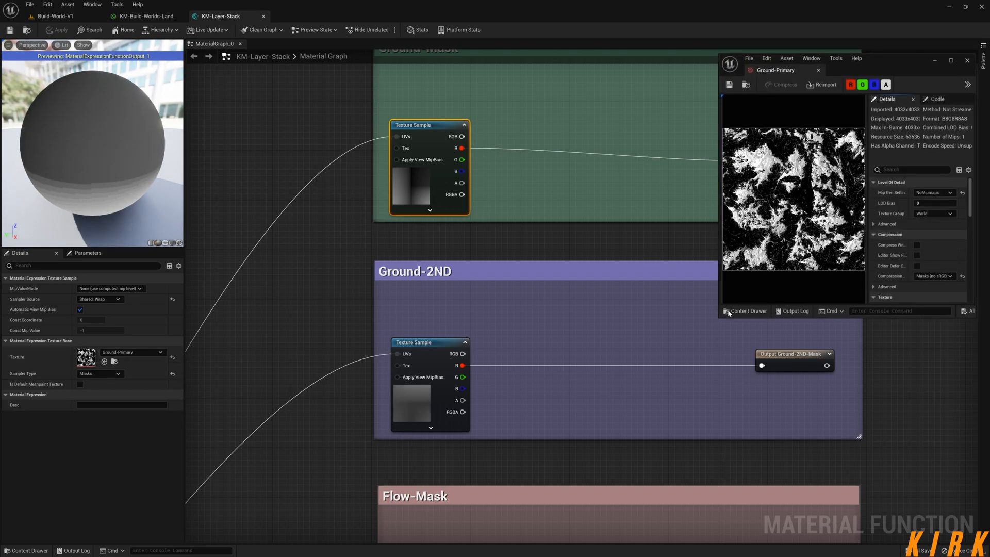
drag(718, 315, 441, 438)
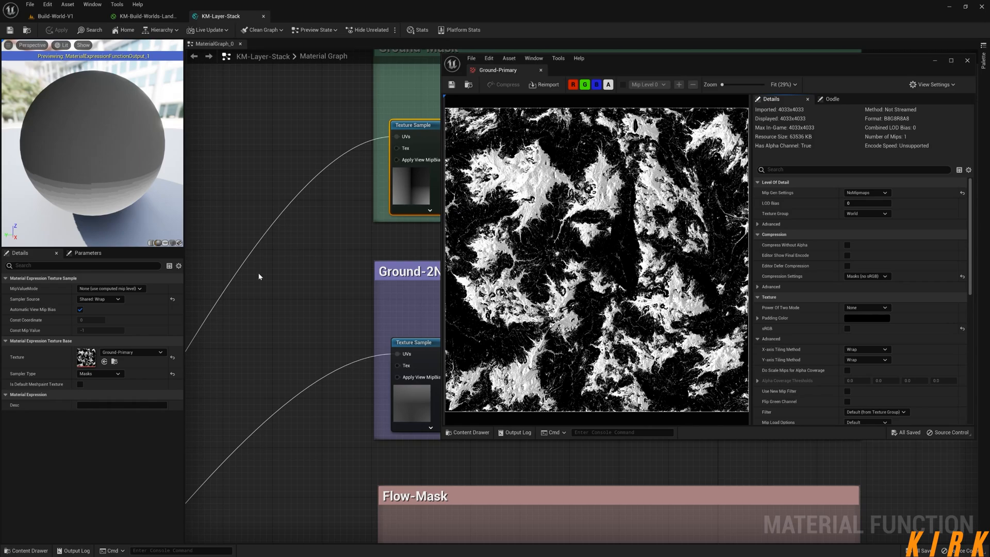
Open the Ground-Secoundery texture from the Ground-2ND group's Texture Sample and compare it with Ground-Primary
right_drag(424, 205, 376, 32)
click(376, 249)
double_click(85, 356)
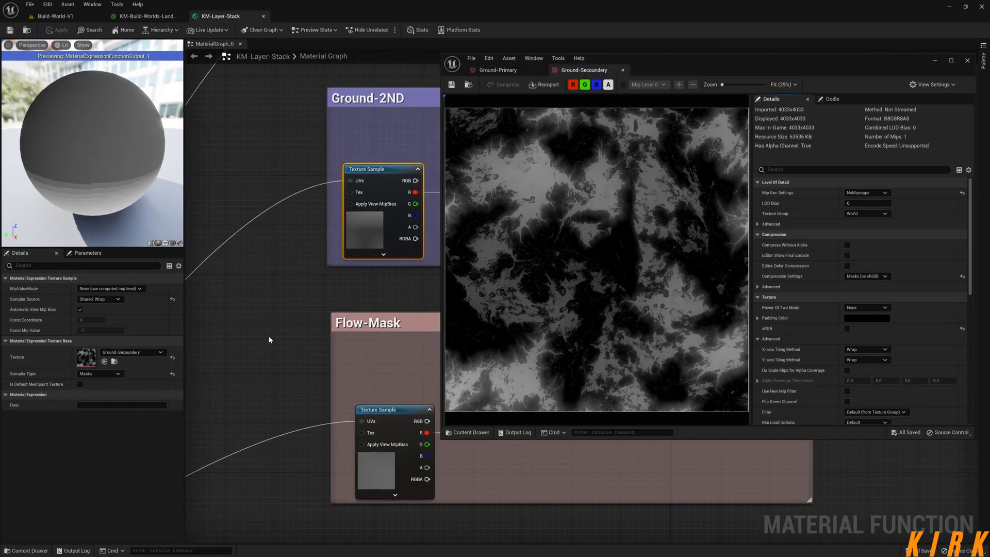
click(515, 73)
click(592, 73)
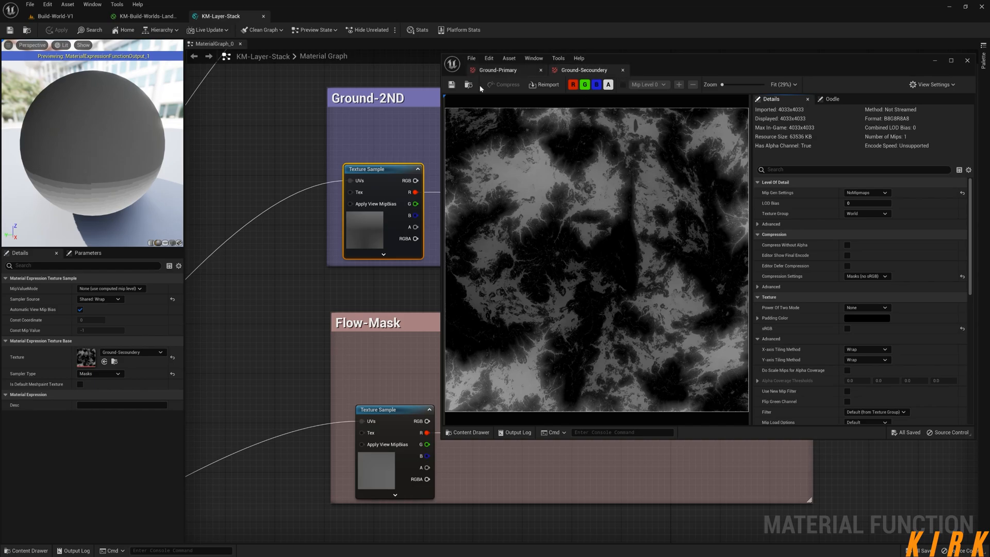
Move the Height-Flow-Mask Texture Sample higher in its group and examine its Height-Flow texture against the Build-World-V1 landscape
right_drag(323, 414, 300, 17)
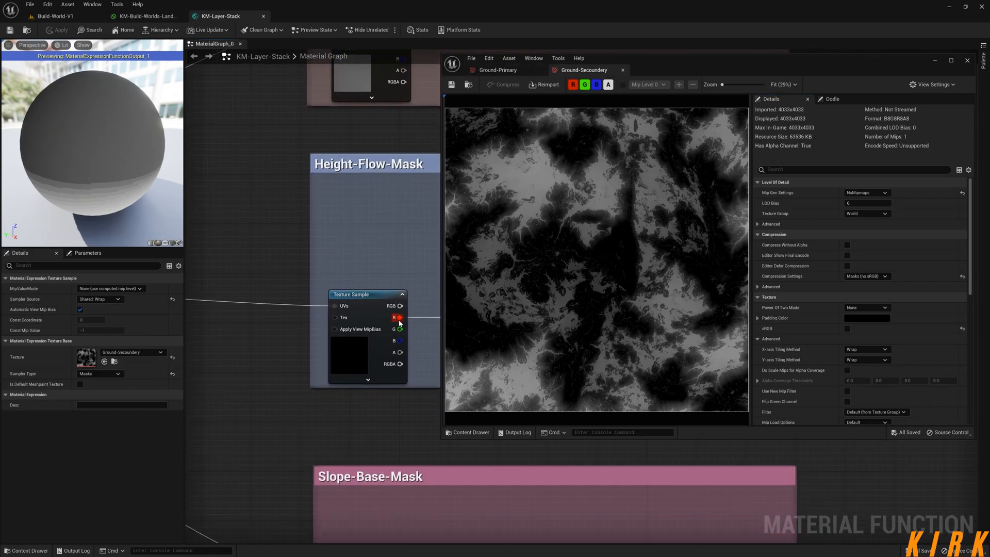
drag(371, 306, 376, 229)
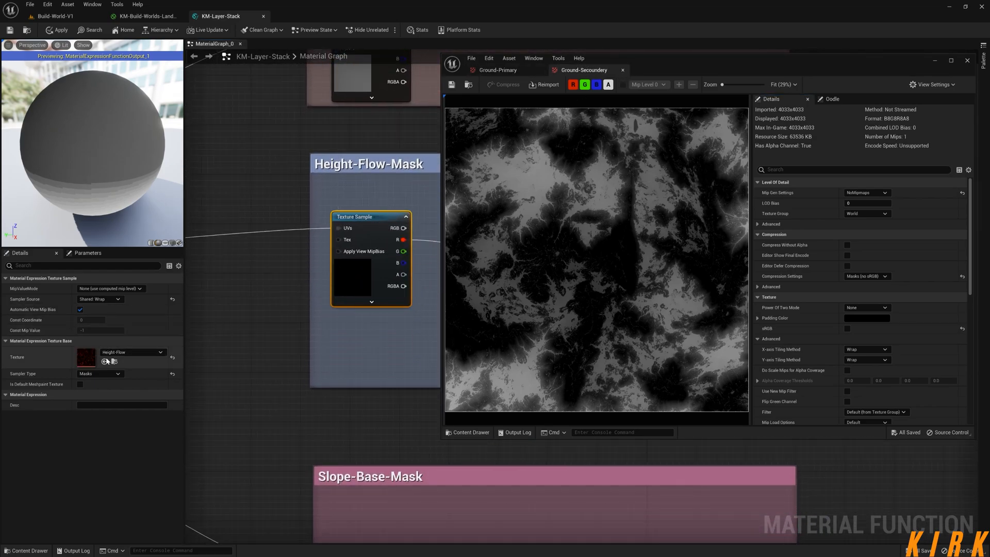
double_click(87, 357)
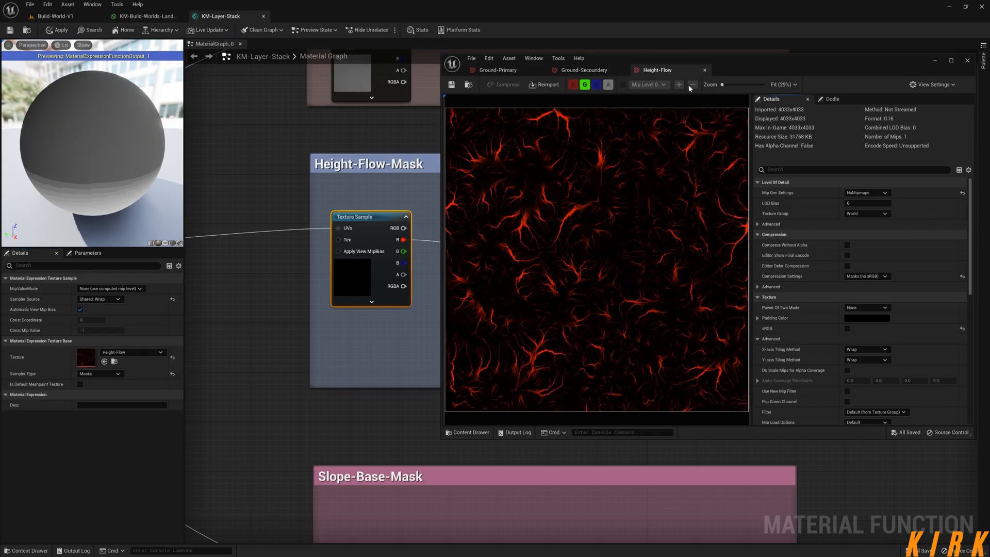
scroll(571, 226, up, 2)
scroll(571, 227, down, 3)
scroll(570, 227, up, 3)
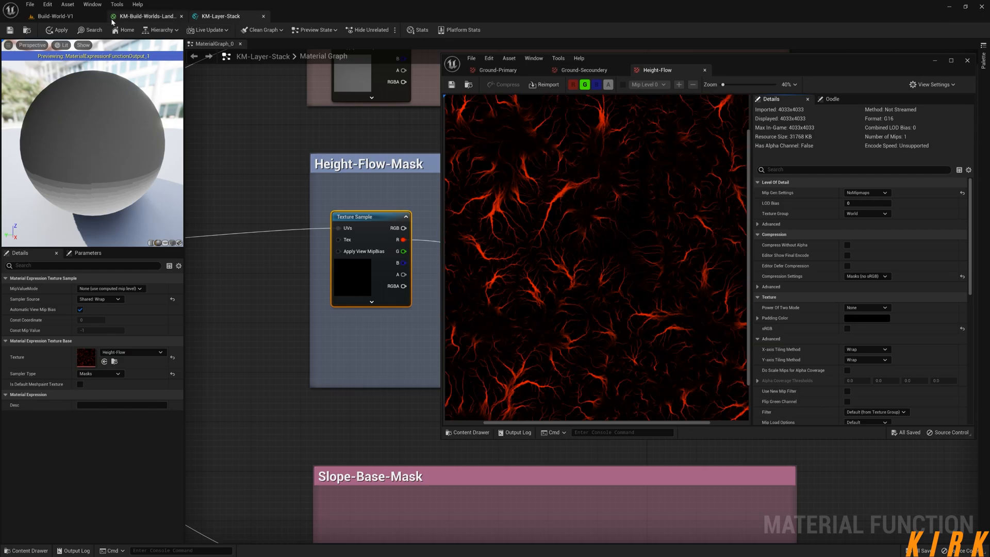
click(83, 19)
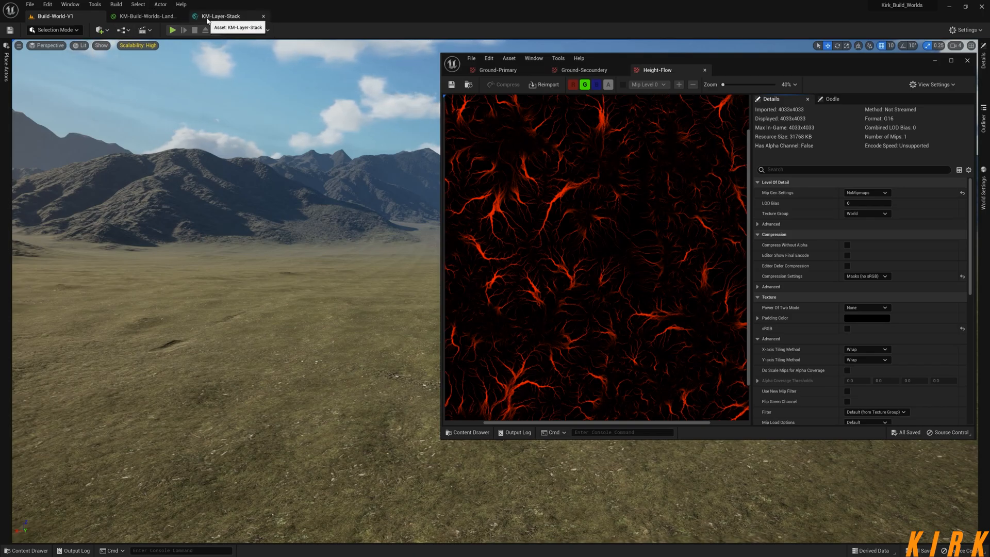
click(231, 16)
Close the three mask textures and the KM-Layer-Stack function, applying the function's changes to the original
click(704, 70)
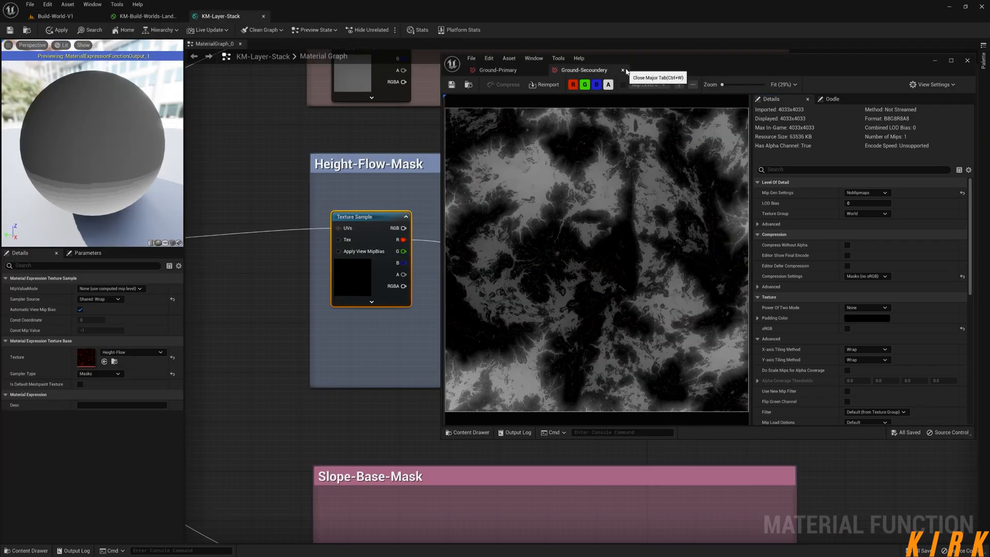
click(622, 70)
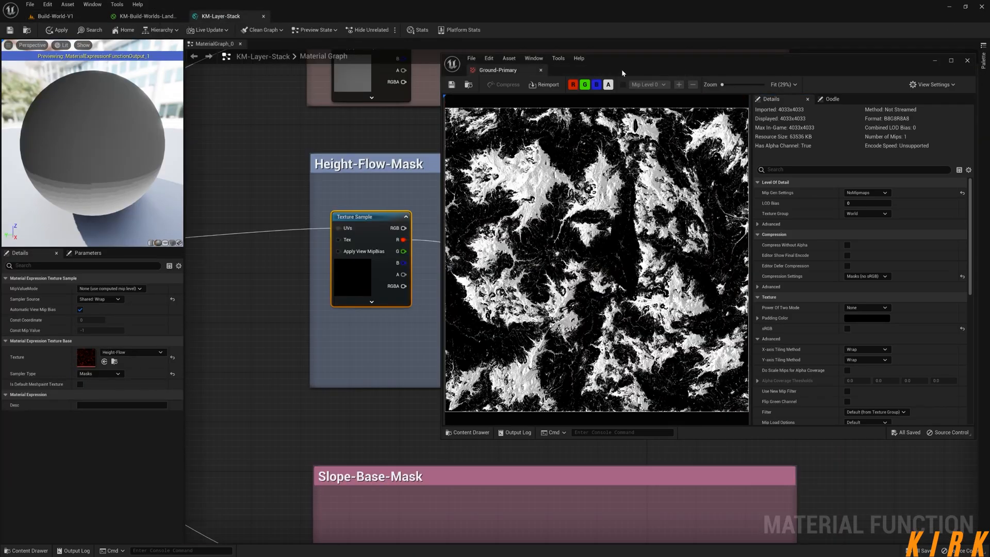
click(541, 71)
click(263, 16)
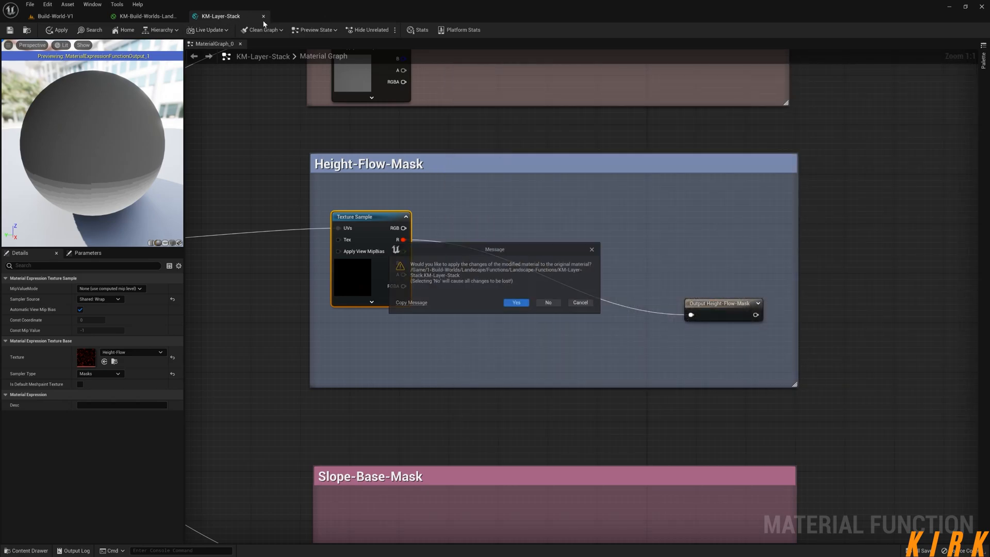
click(518, 305)
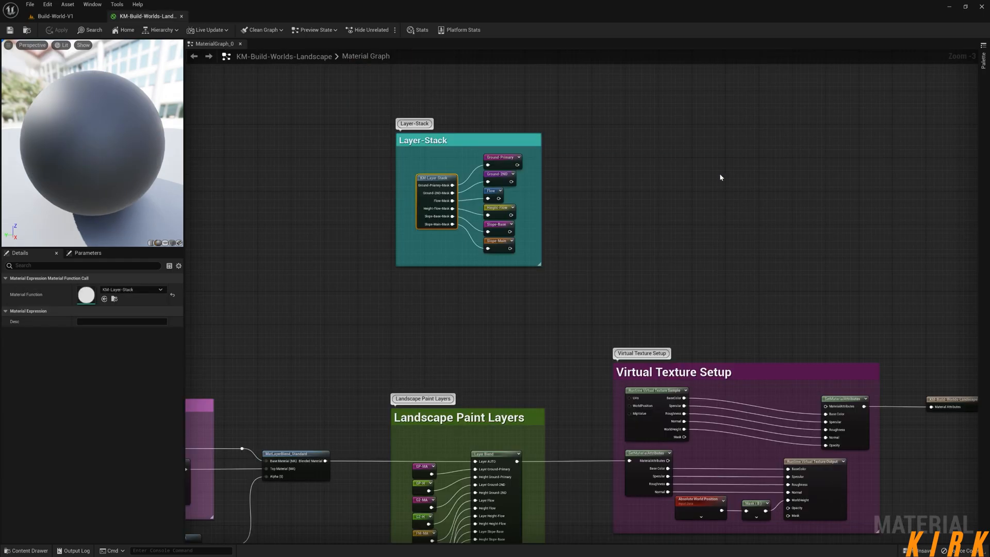
Examine the Landscape Paint Layers group and the reroute nodes that feed its Layer Blend node
right_drag(501, 292, 645, 148)
right_drag(343, 273, 536, 213)
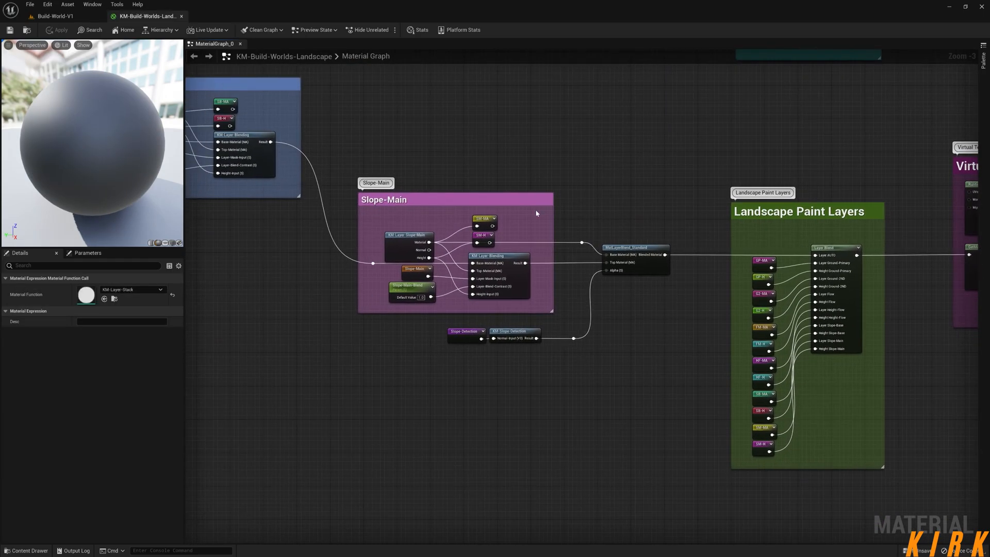
right_drag(759, 276, 607, 176)
scroll(716, 177, down, 2)
scroll(728, 179, up, 5)
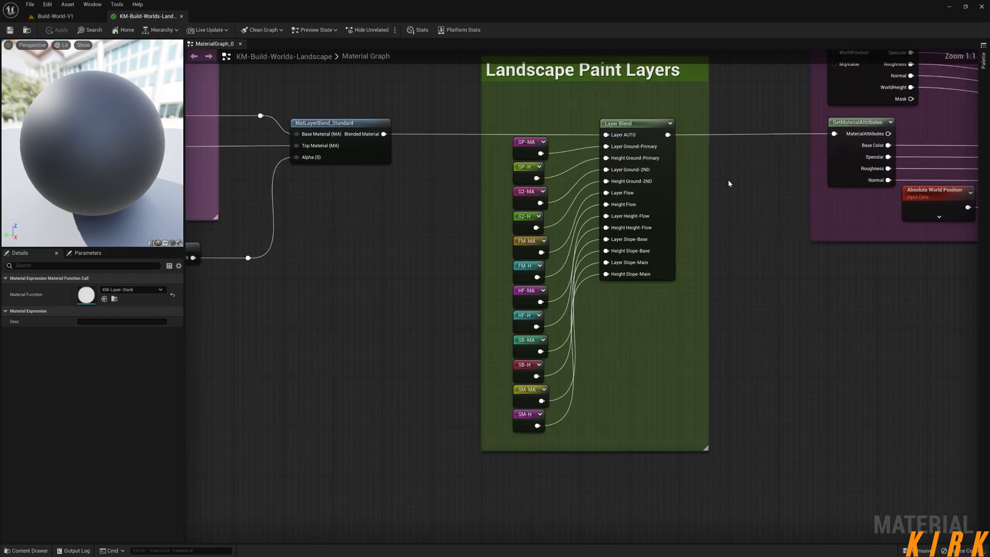
right_drag(744, 122, 729, 183)
drag(734, 114, 432, 505)
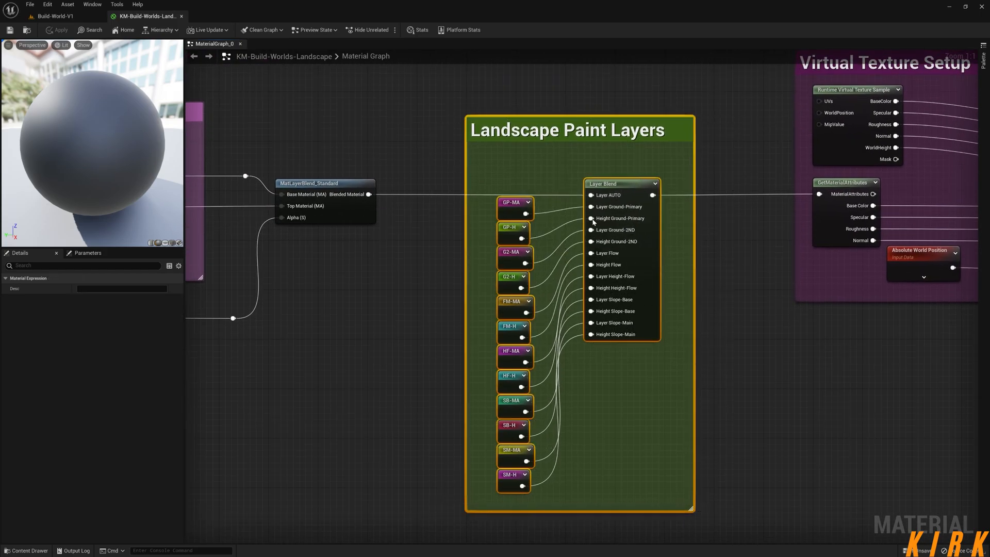
click(569, 341)
drag(494, 209, 525, 476)
Examine the Slope-Main group's KM-Layer-Slope-Main node and how its outputs relate to the paint layers
right_drag(340, 386, 806, 433)
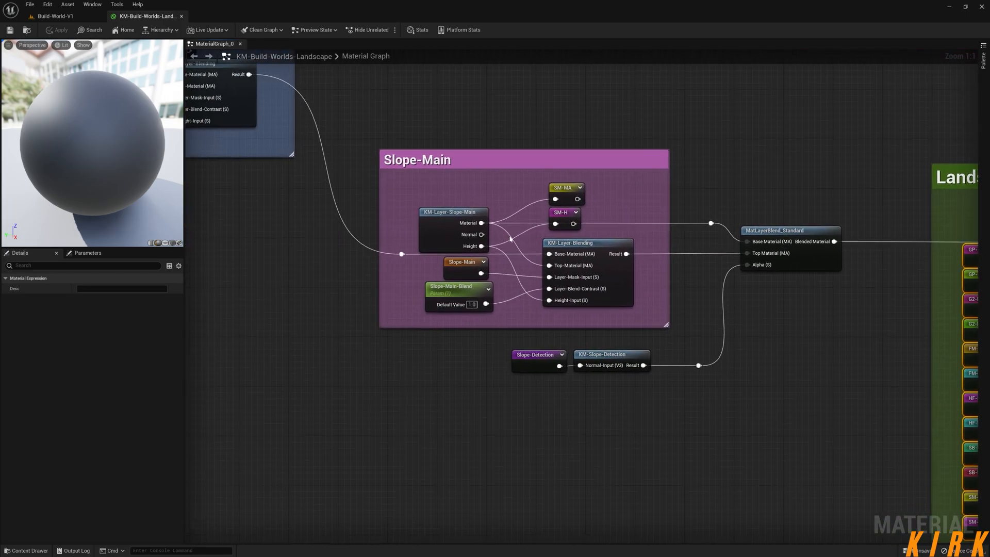
click(454, 233)
mouse_move(828, 356)
right_down()
mouse_move(796, 354)
mouse_move(608, 274)
mouse_move(463, 301)
right_up()
click(426, 146)
Add a LandscapeGrassOutput node beside the Layer-Stack group and connect the Ground-Primary output to its Grass input
right_drag(569, 96, 431, 367)
right_drag(584, 239, 516, 371)
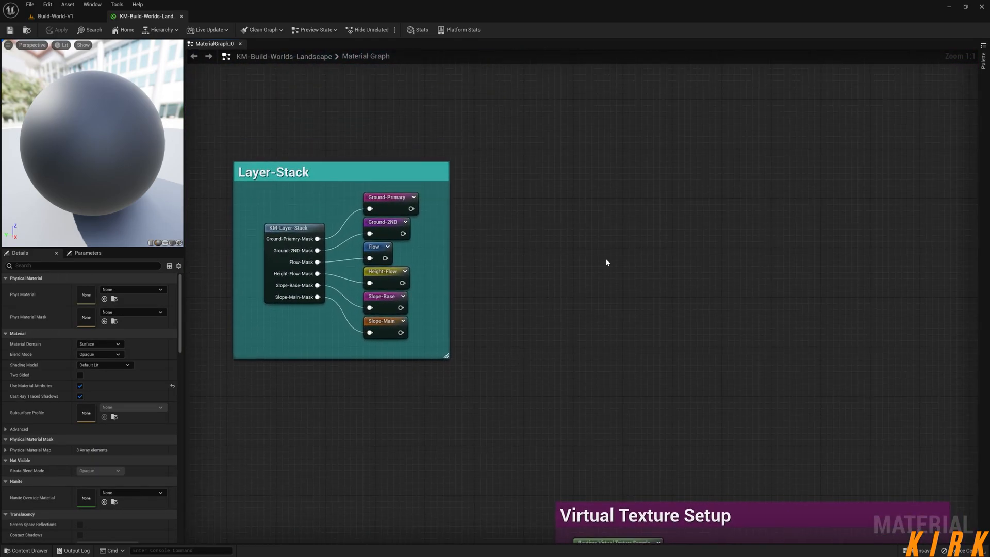
right_click(621, 217)
text(l)
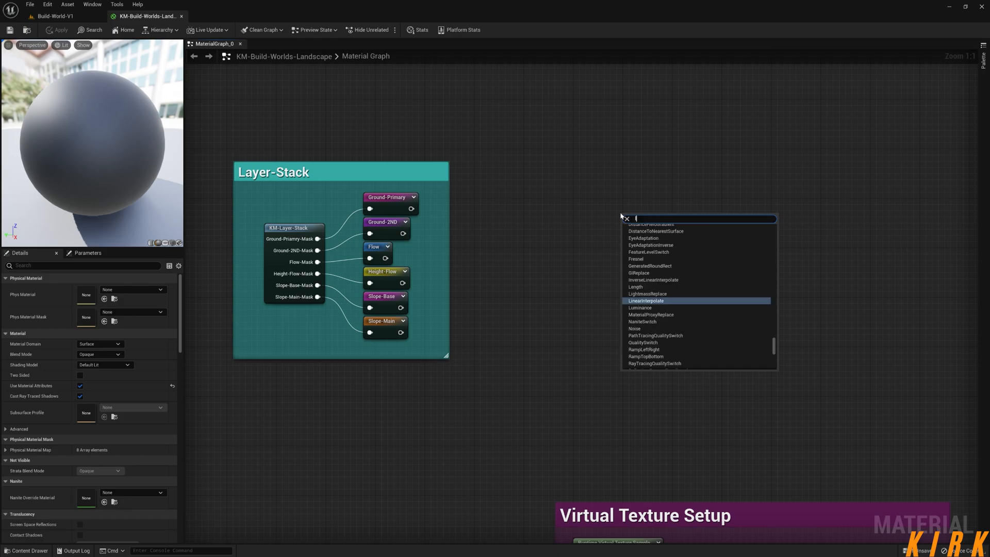
text(andscapegrass)
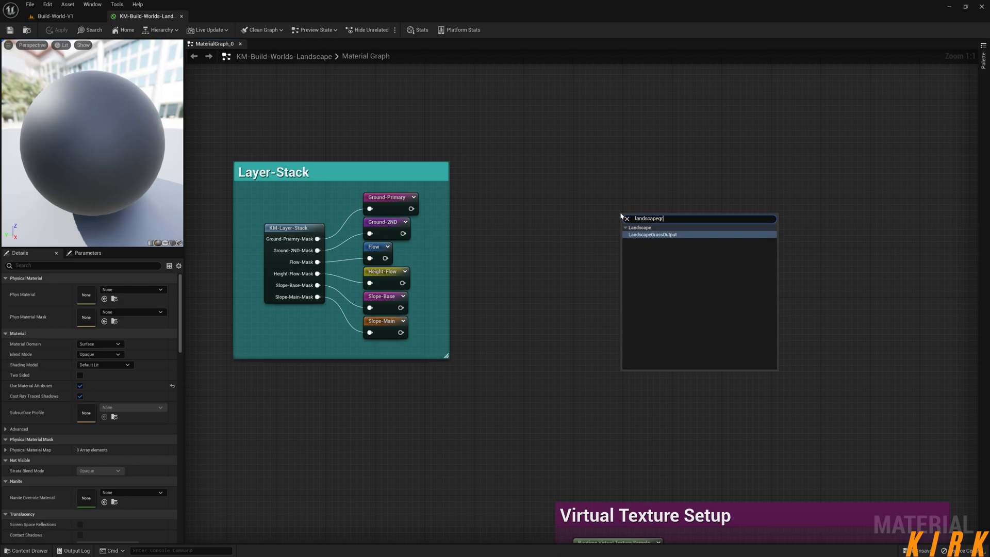
key(Return)
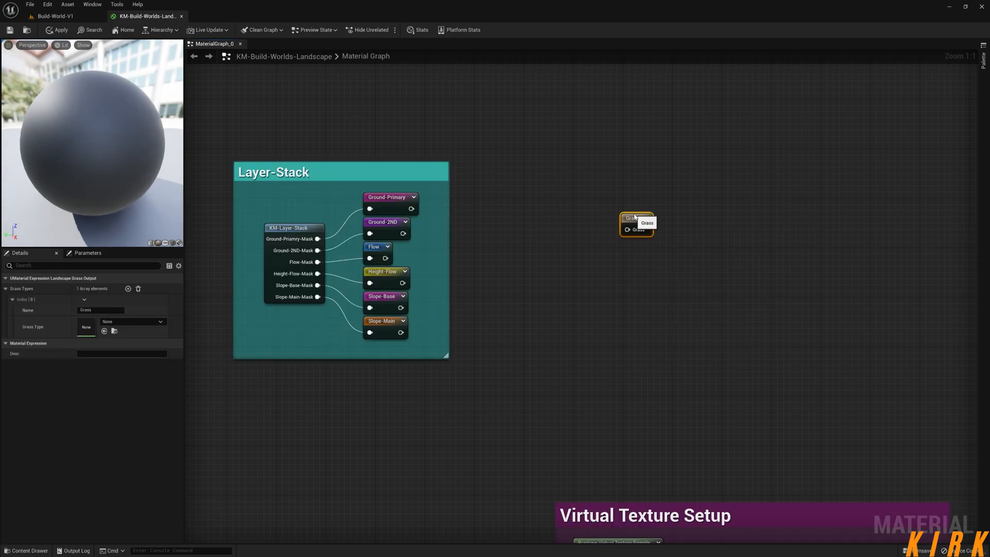
drag(629, 215, 631, 183)
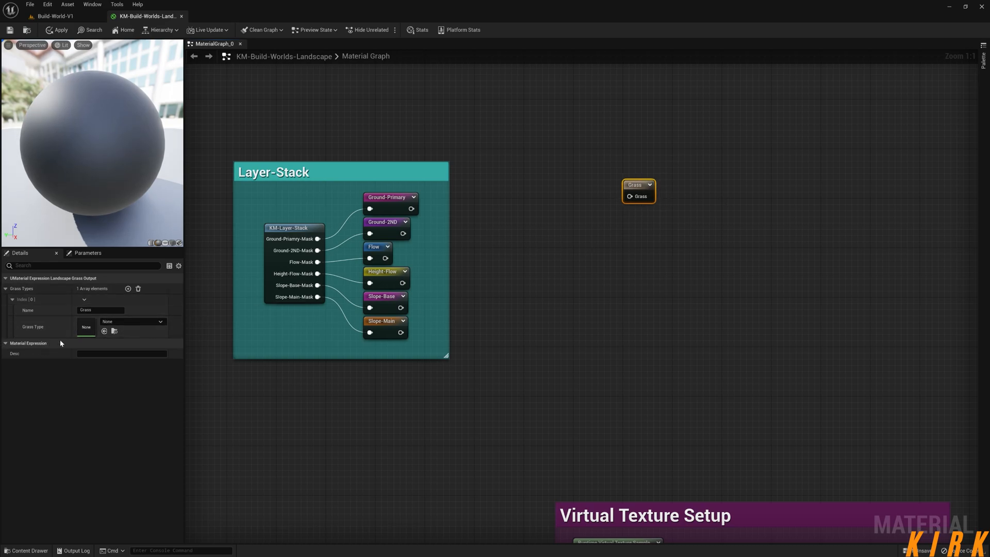
drag(636, 183, 648, 196)
drag(411, 209, 677, 194)
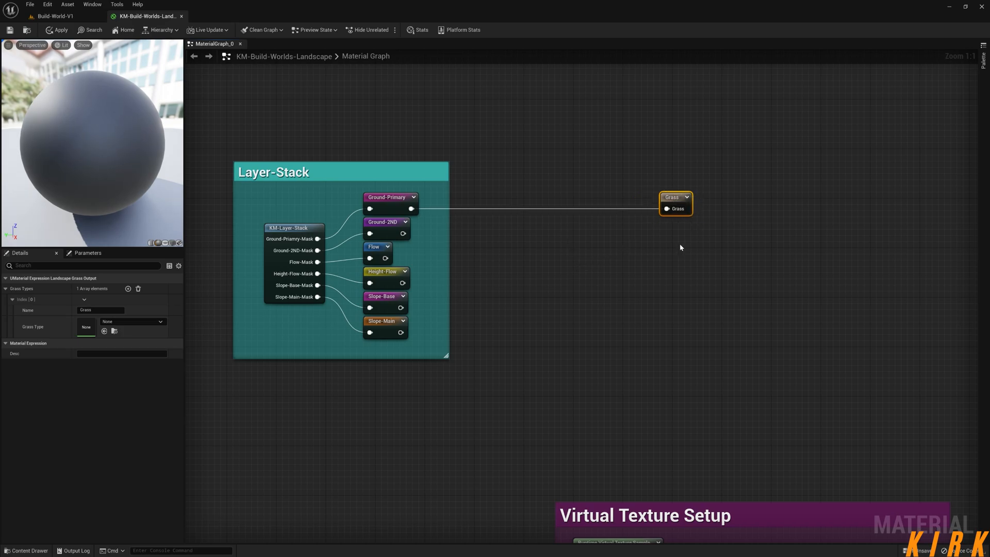
Examine the node chain from the Slope-Main group through MatLayerBlend_Standard to the Landscape Paint Layers group
mouse_move(599, 292)
right_down()
mouse_move(634, 206)
mouse_move(625, 245)
right_up()
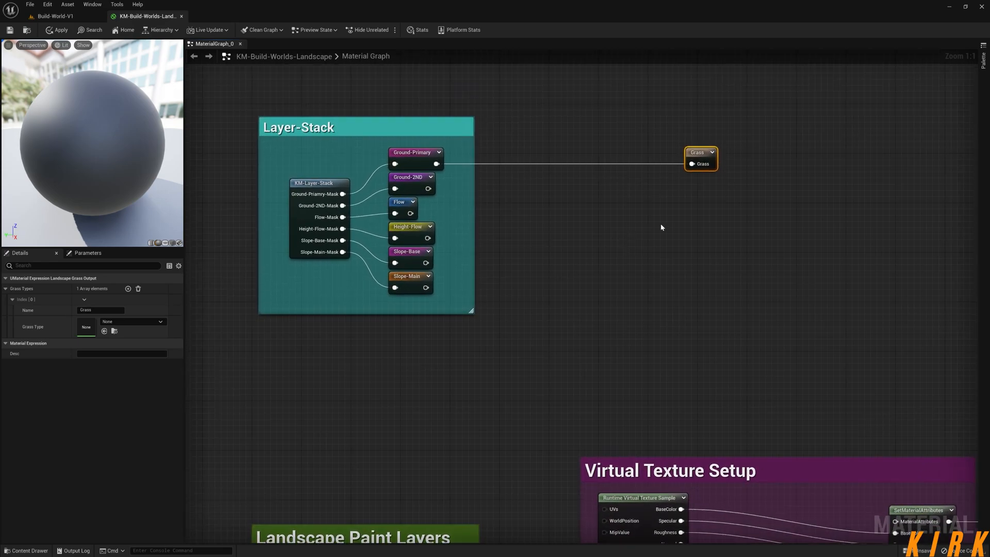
right_drag(543, 316, 587, 258)
right_drag(420, 485, 530, 322)
mouse_move(464, 401)
mouse_down()
mouse_move(846, 62)
mouse_move(846, 221)
mouse_up()
right_drag(443, 431, 652, 71)
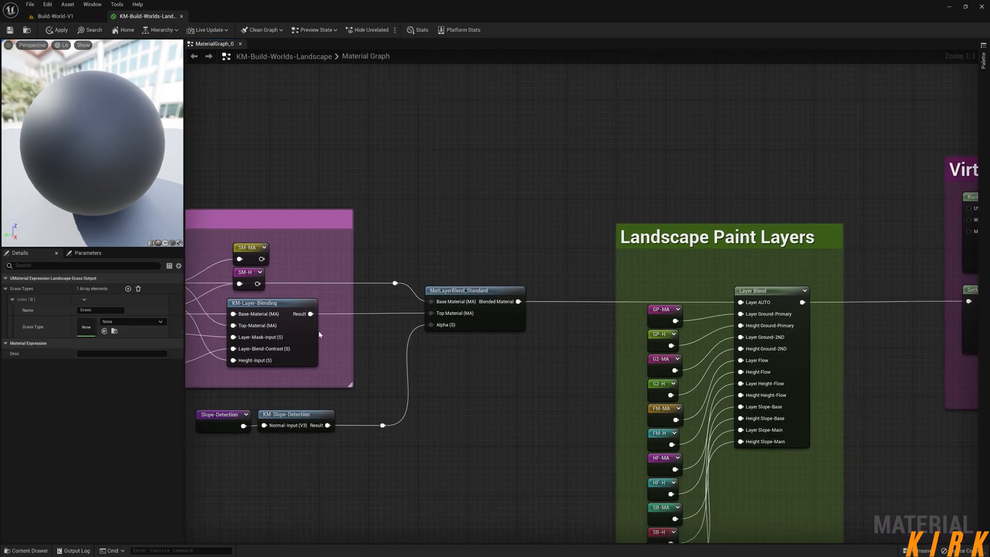
right_drag(284, 303, 370, 302)
drag(345, 285, 802, 208)
click(400, 338)
right_drag(401, 338, 526, 238)
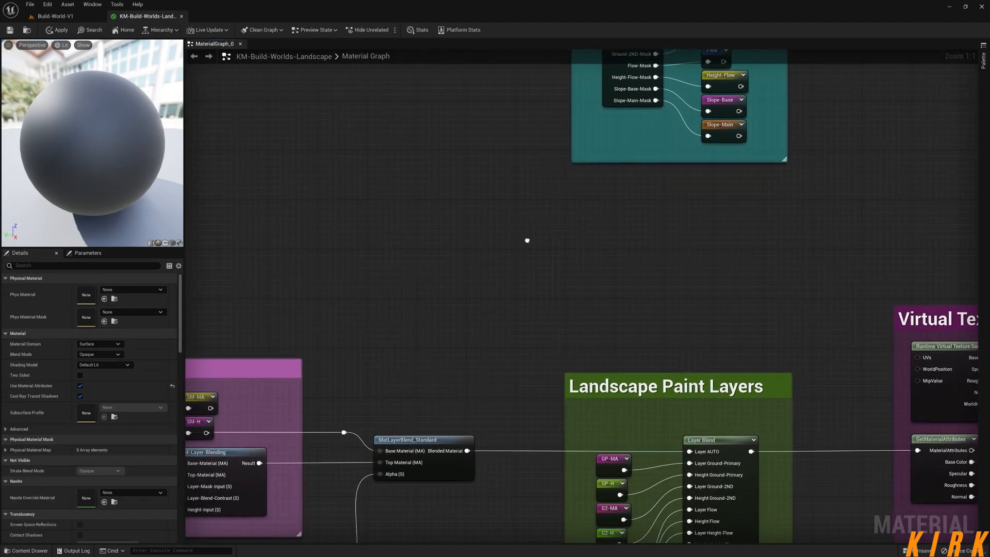
right_drag(411, 254, 528, 196)
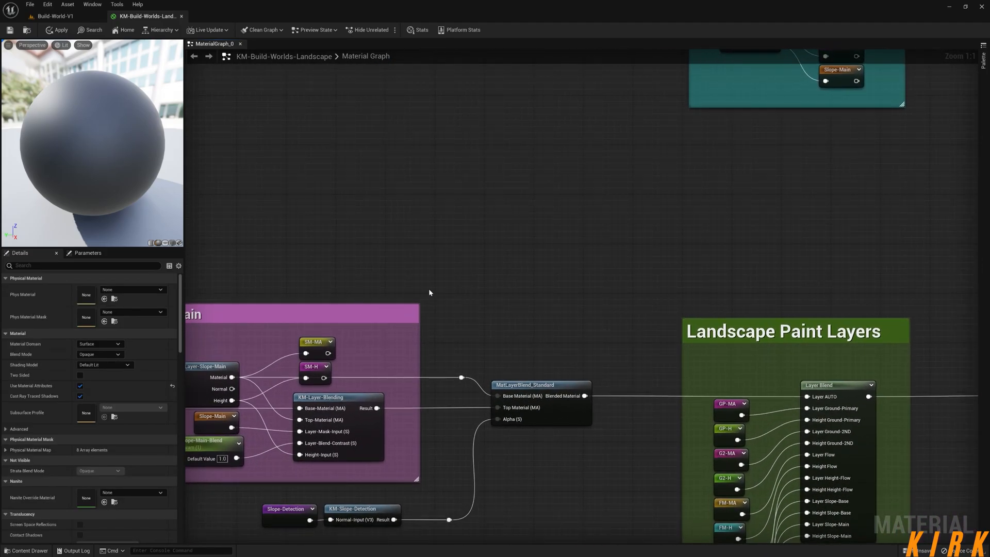
right_drag(366, 228, 464, 246)
mouse_move(710, 291)
right_down()
mouse_move(634, 283)
mouse_move(471, 226)
right_up()
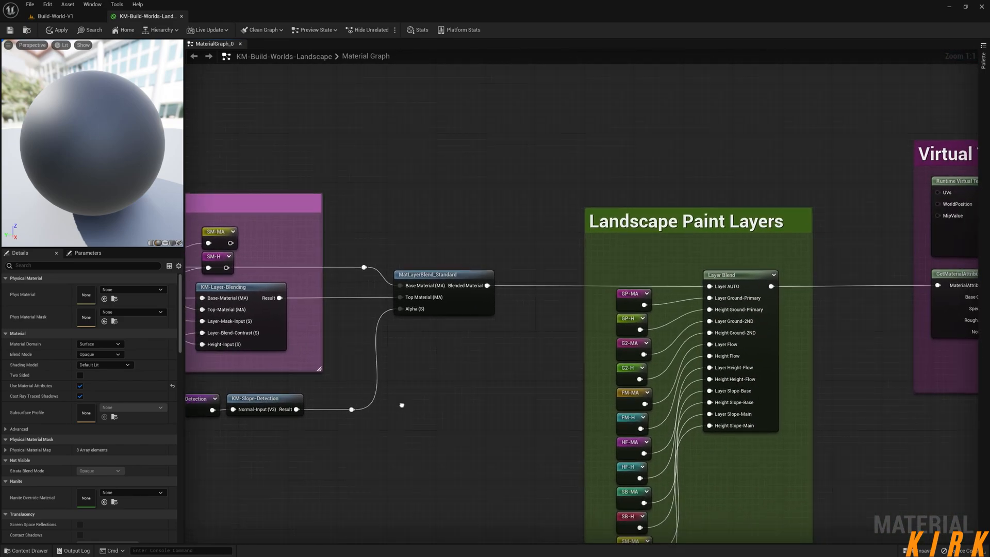
Copy the KM-Layer-Slope-Main node and place the duplicate in the empty area below MatLayerBlend_Standard
right_drag(220, 344, 290, 176)
click(191, 90)
key(ctrl+c)
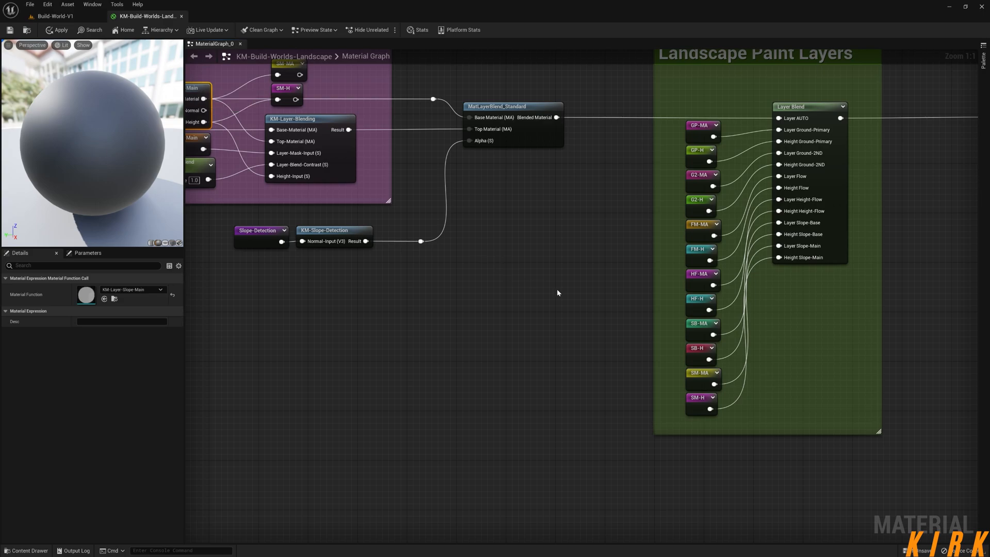
key(ctrl+v)
drag(575, 276, 628, 163)
click(558, 230)
drag(538, 221, 628, 195)
click(617, 182)
Inspect the Layer Blend node's layer entries and shift the KM-Layer-Slope-Main copy closer below MatLayerBlend_Standard
click(810, 107)
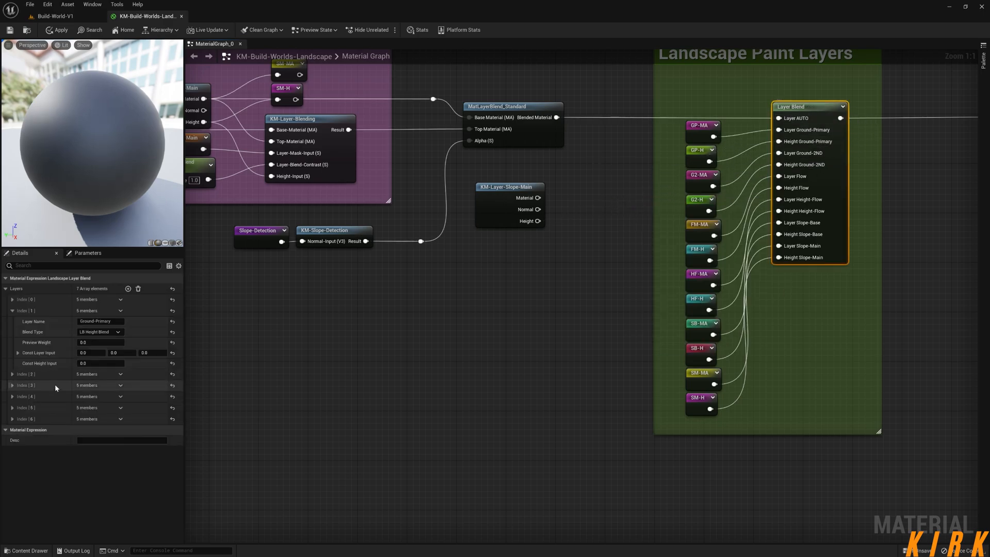
click(523, 340)
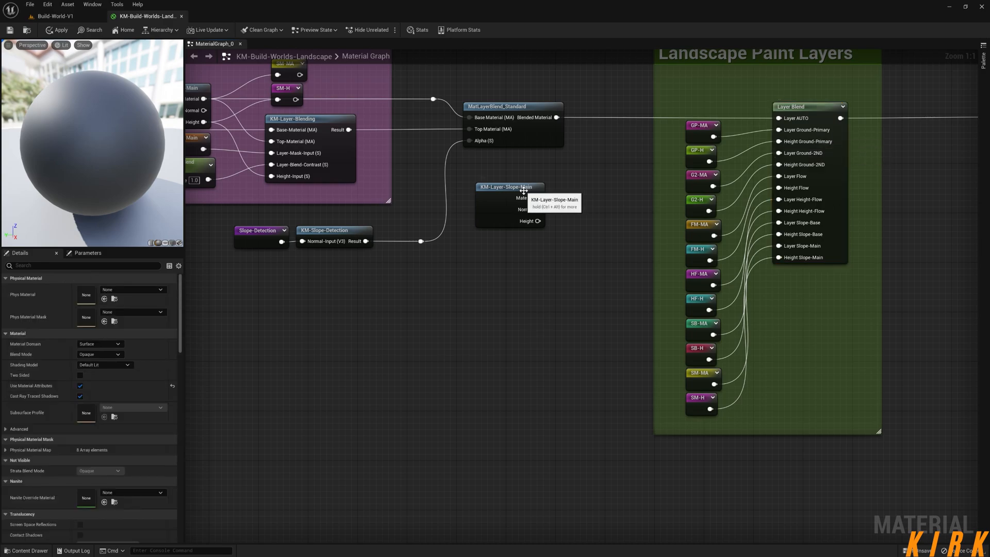
drag(523, 191, 511, 185)
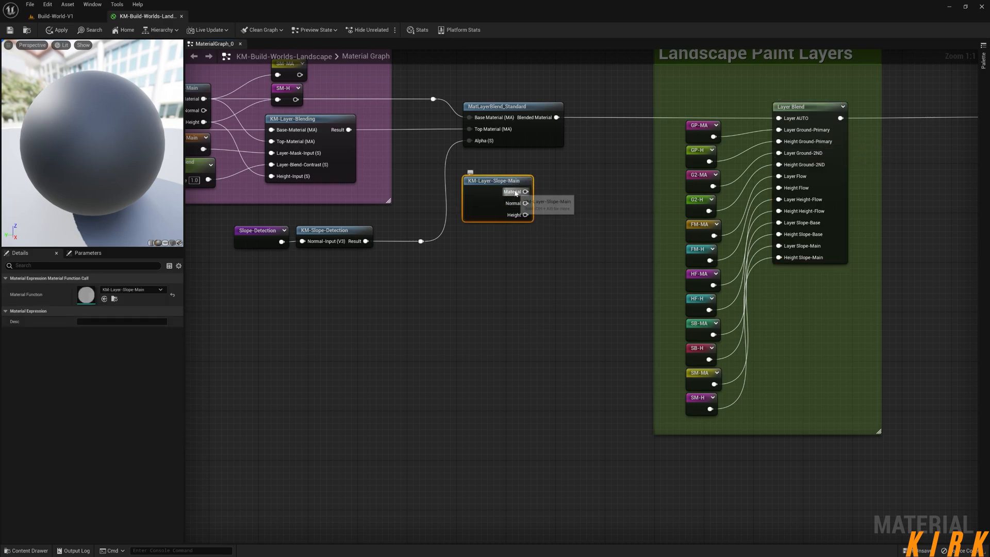
drag(524, 204, 709, 247)
click(551, 274)
right_drag(367, 397, 544, 202)
drag(375, 425, 291, 483)
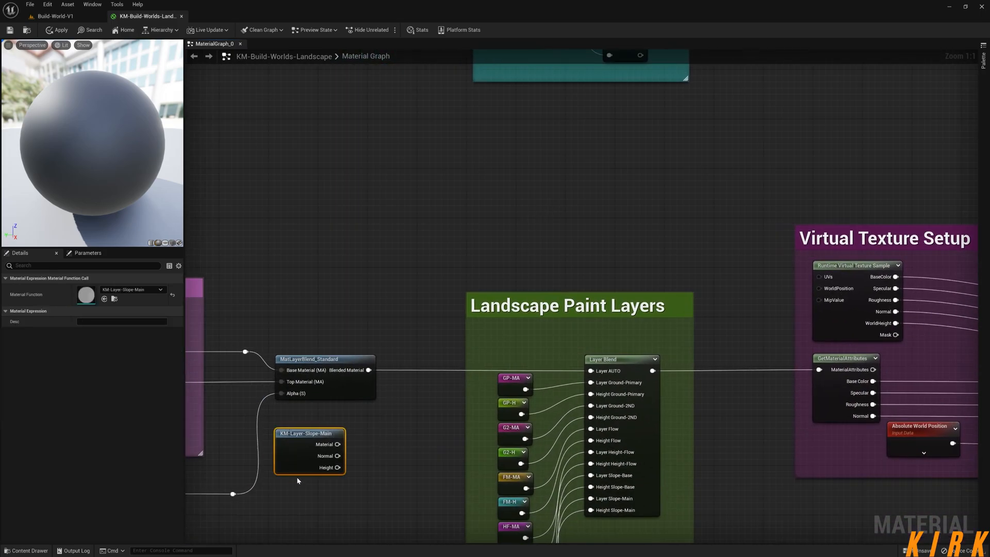
click(297, 475)
Examine the Ground-Primary link from the Layer-Stack group to the Grass output and the landscape in the Build-World-V1 level
right_drag(675, 123, 584, 345)
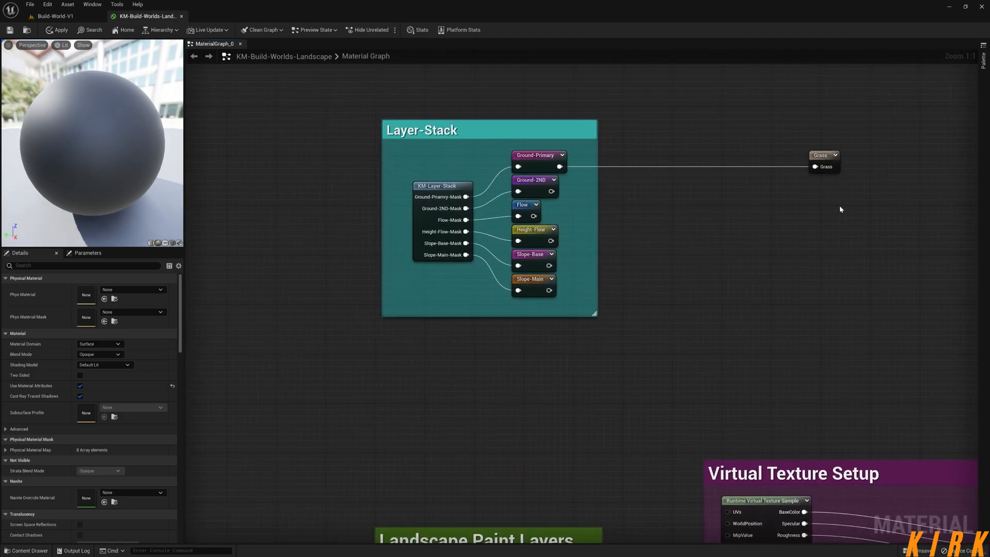
right_drag(839, 209, 727, 217)
click(712, 164)
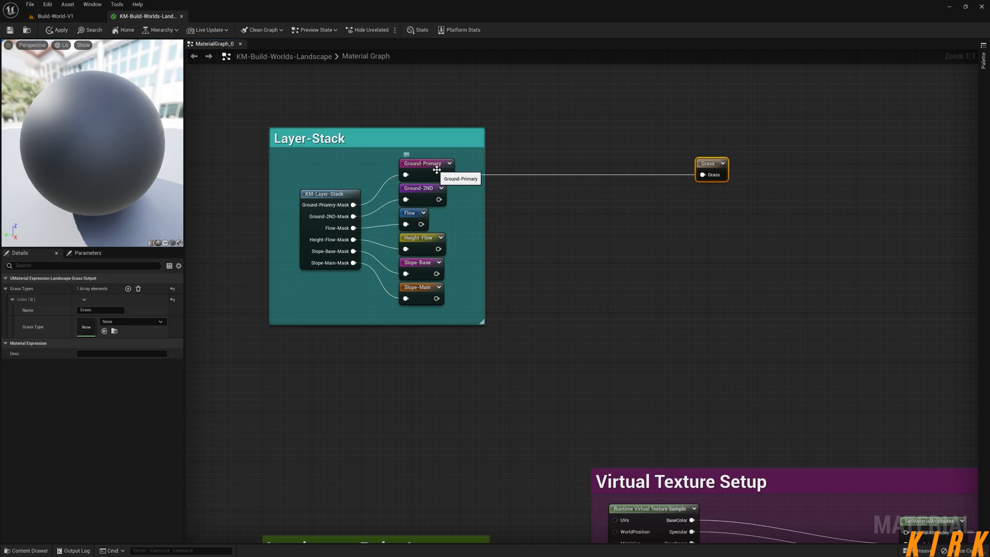
mouse_move(442, 377)
right_down()
mouse_move(674, 237)
mouse_move(627, 293)
right_up()
right_drag(744, 285, 513, 363)
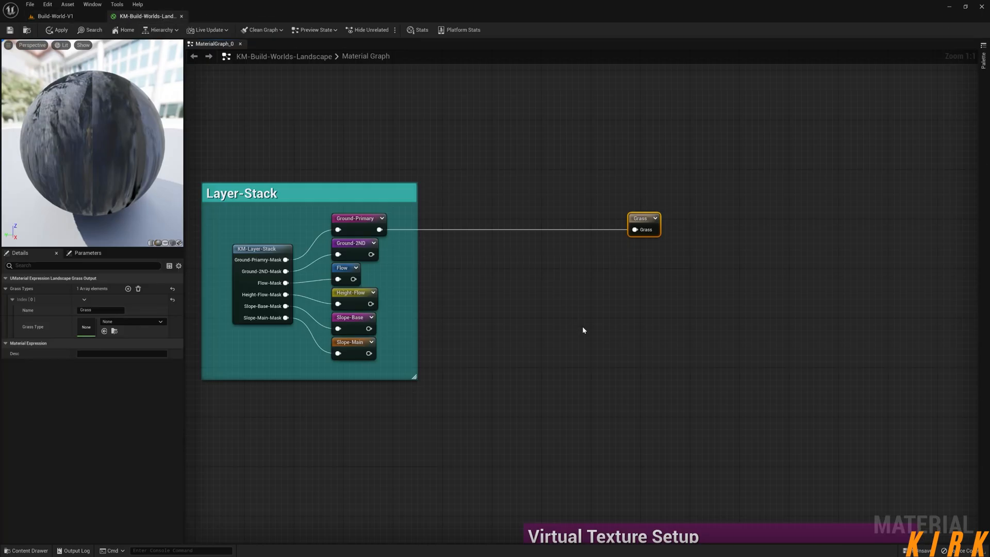
right_drag(583, 326, 600, 313)
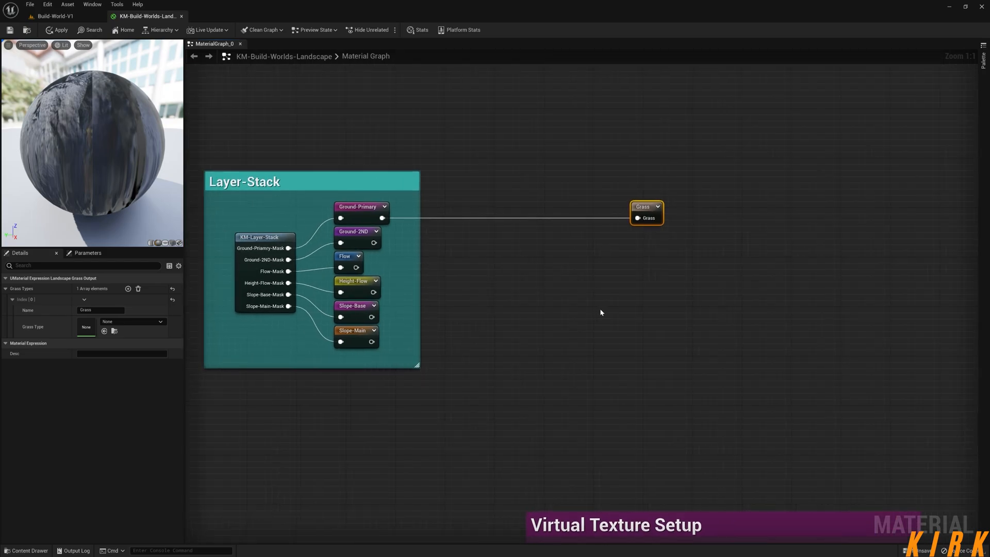
mouse_move(521, 316)
right_down()
mouse_move(530, 287)
mouse_move(518, 307)
right_up()
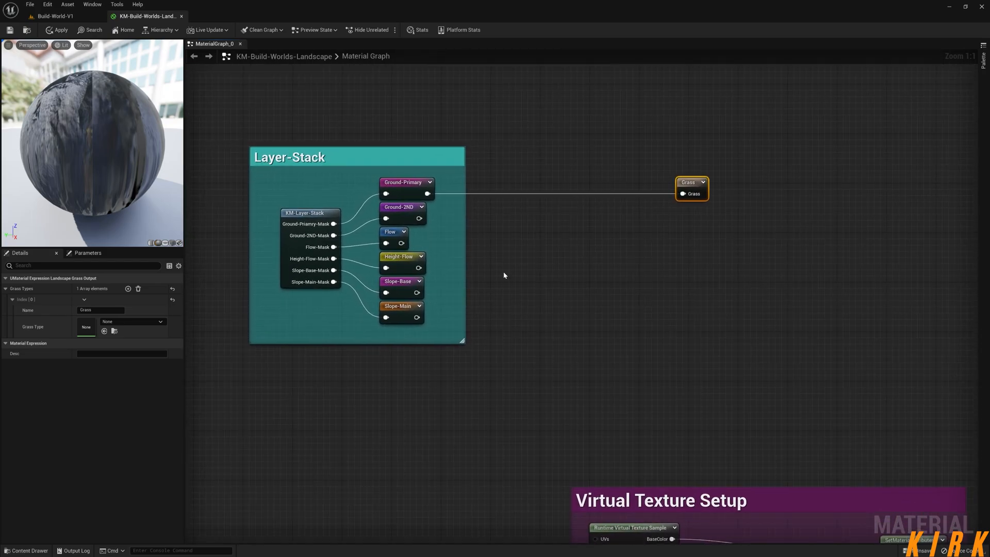
click(55, 16)
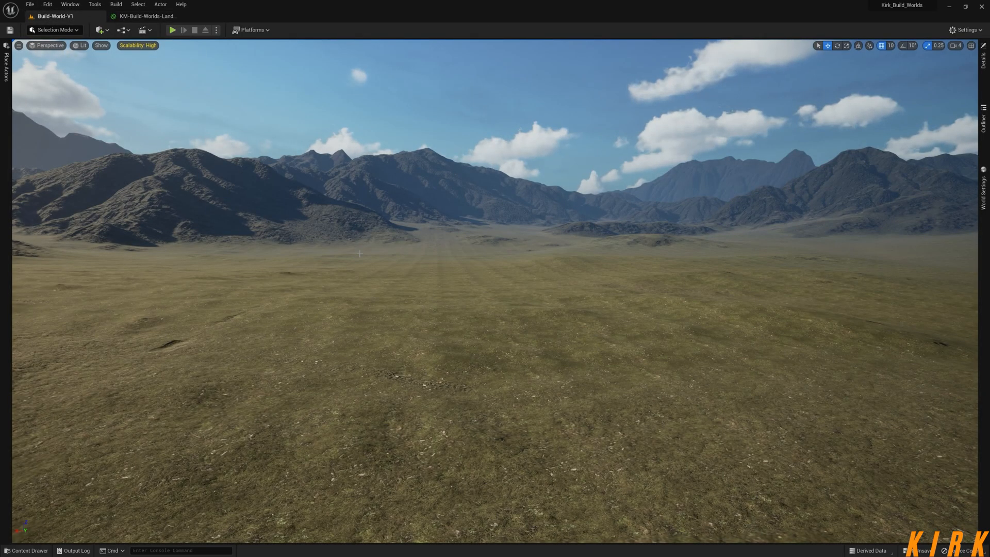
click(148, 16)
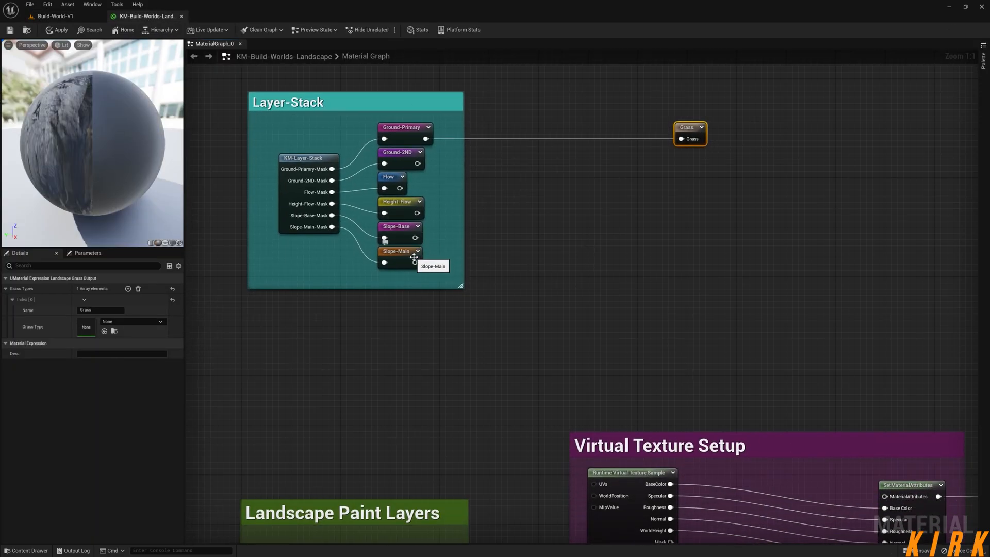
Try a Subtract node that takes Slope-Main away from Ground-Primary before the Grass input, then delete that node
drag(415, 262, 581, 164)
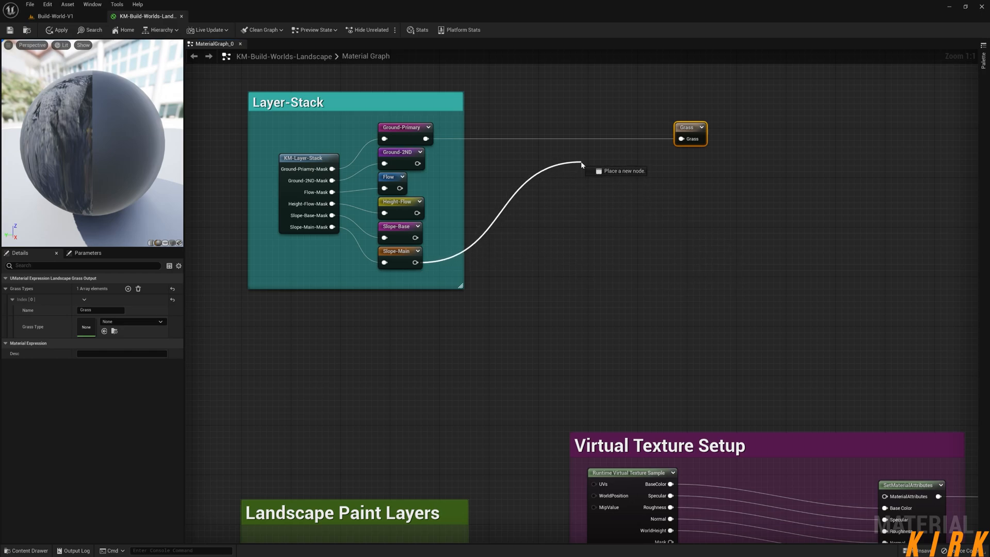
mouse_move(581, 164)
mouse_down()
mouse_move(549, 181)
mouse_move(582, 187)
mouse_move(444, 260)
mouse_move(456, 262)
mouse_move(582, 171)
mouse_up()
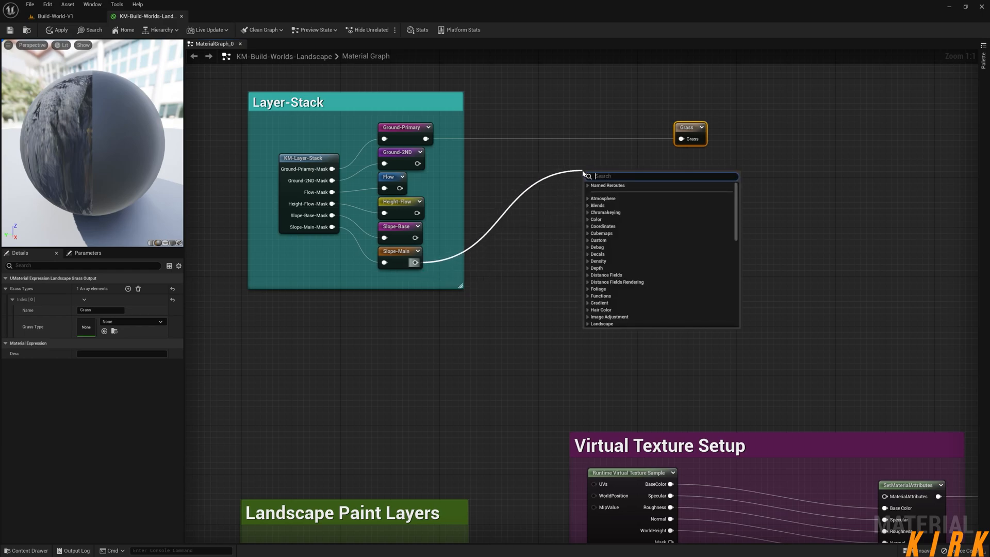
text(subtr)
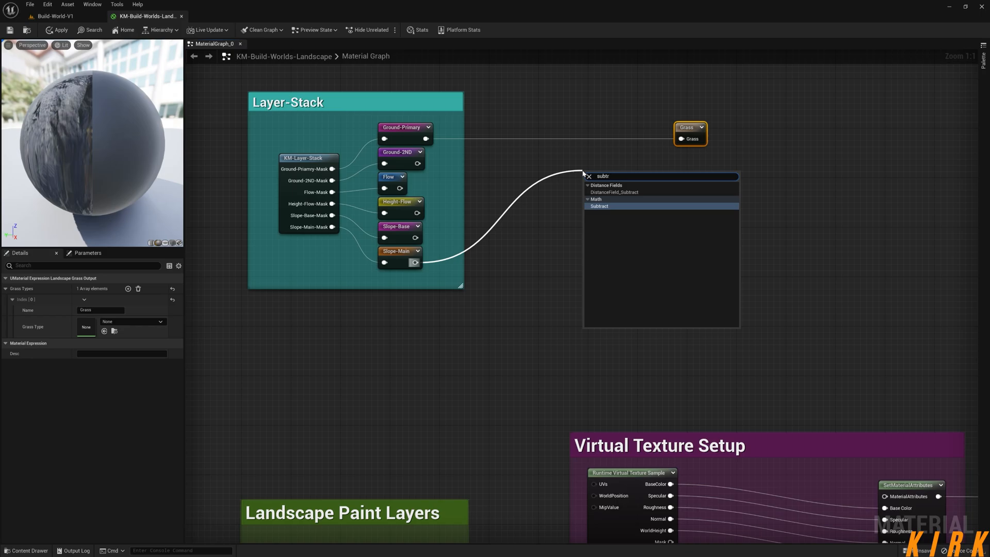
key(Return)
ctrl+drag(589, 187, 590, 200)
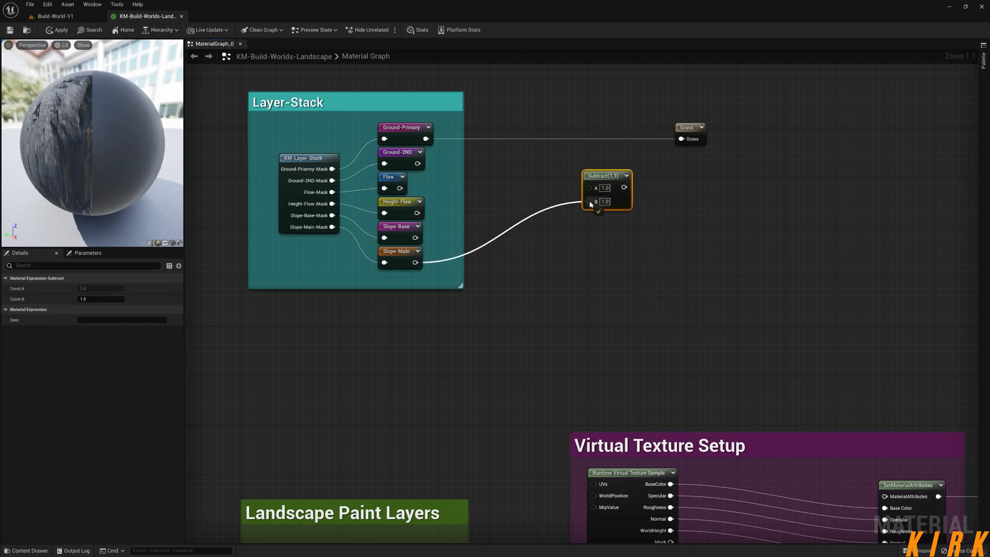
drag(425, 138, 681, 138)
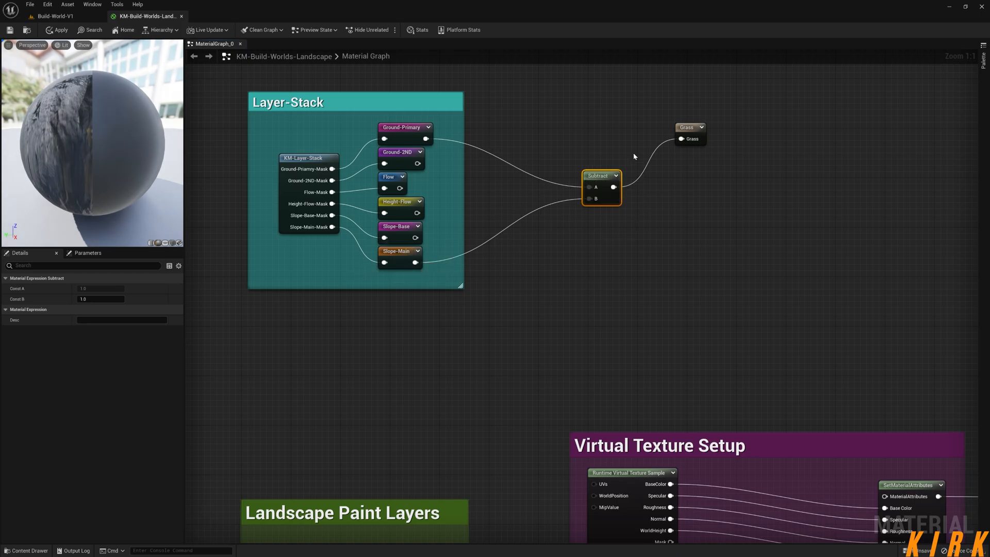
key(Delete)
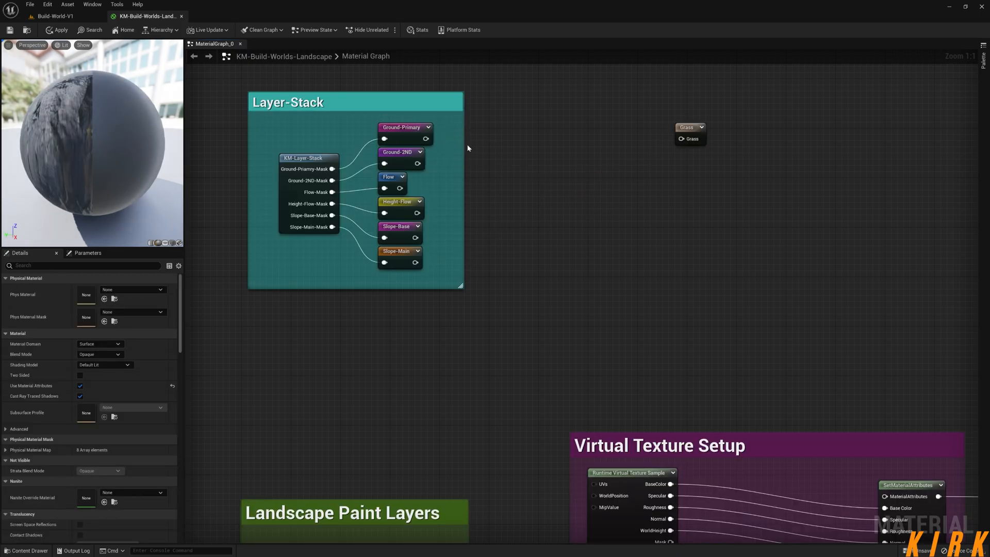
Try an Add node that combines Ground-Primary and Flow into the Grass input, then delete that node
right_drag(562, 164, 502, 207)
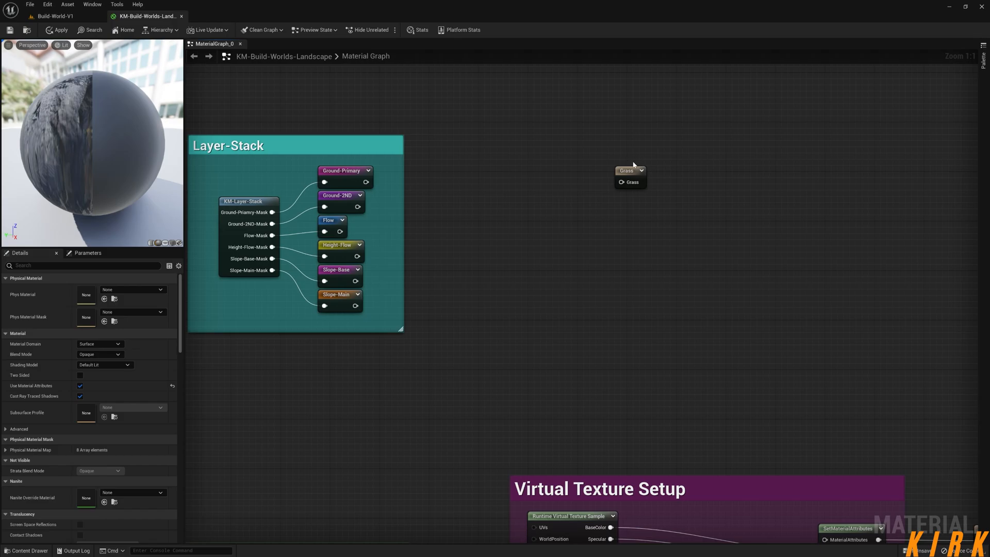
drag(623, 173, 661, 167)
drag(366, 182, 522, 180)
text(add)
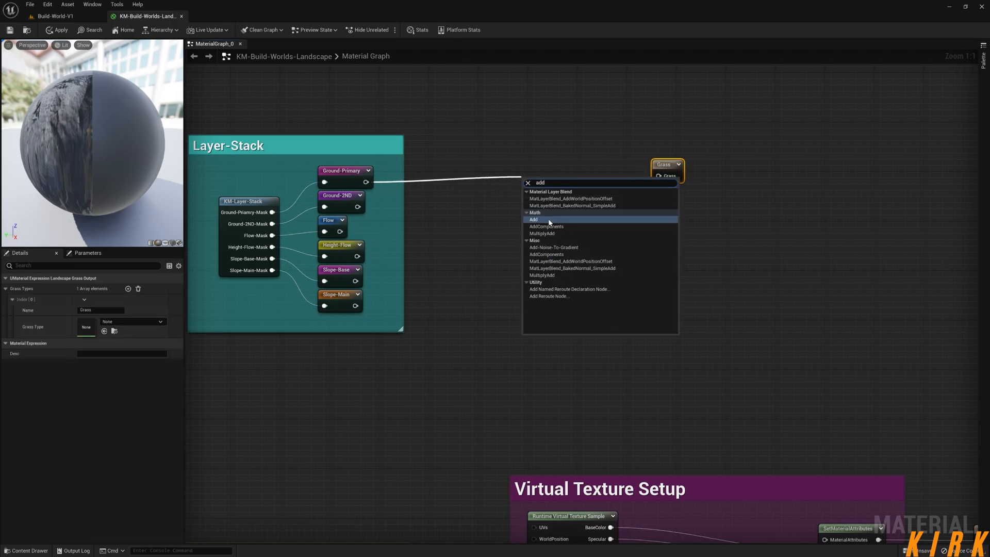
key(Return)
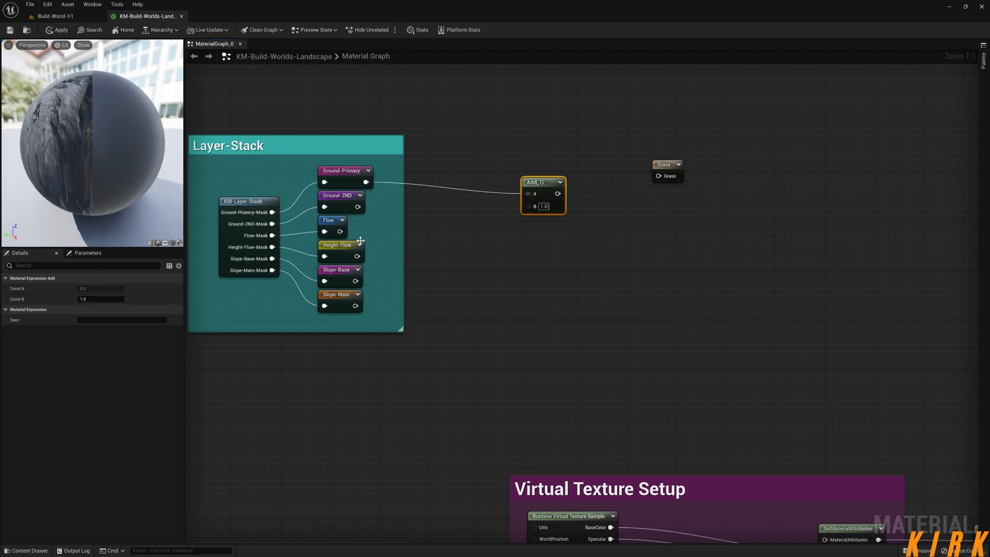
drag(340, 231, 656, 176)
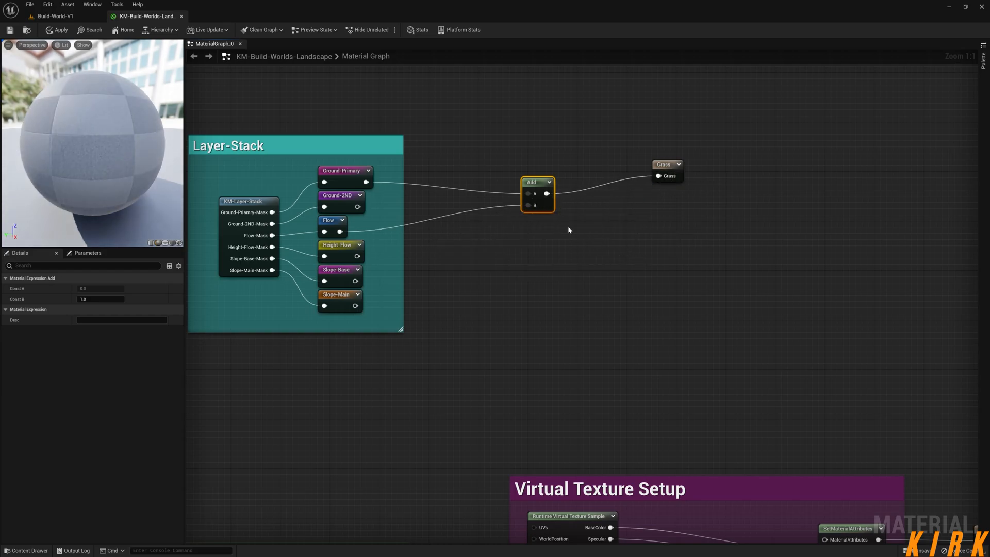
drag(542, 186, 549, 175)
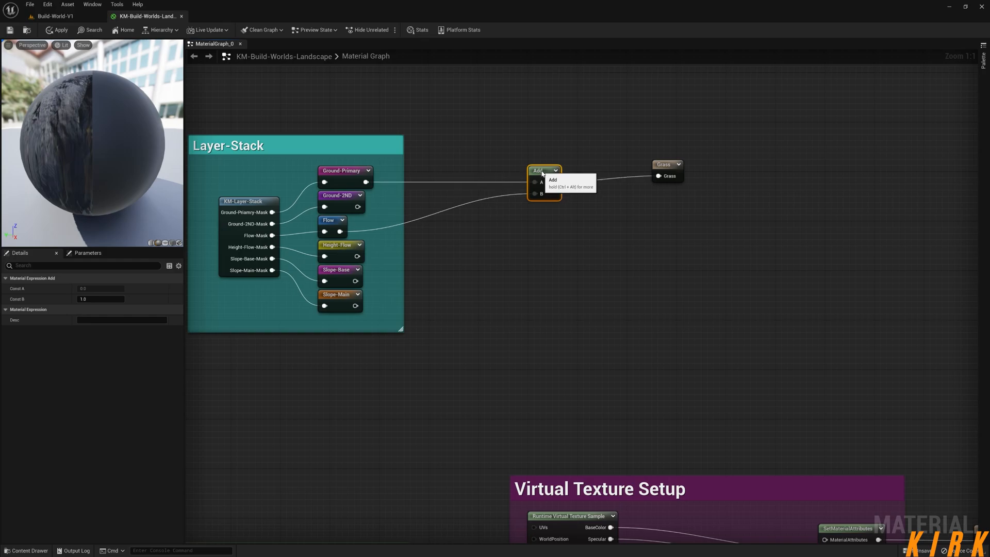
key(Delete)
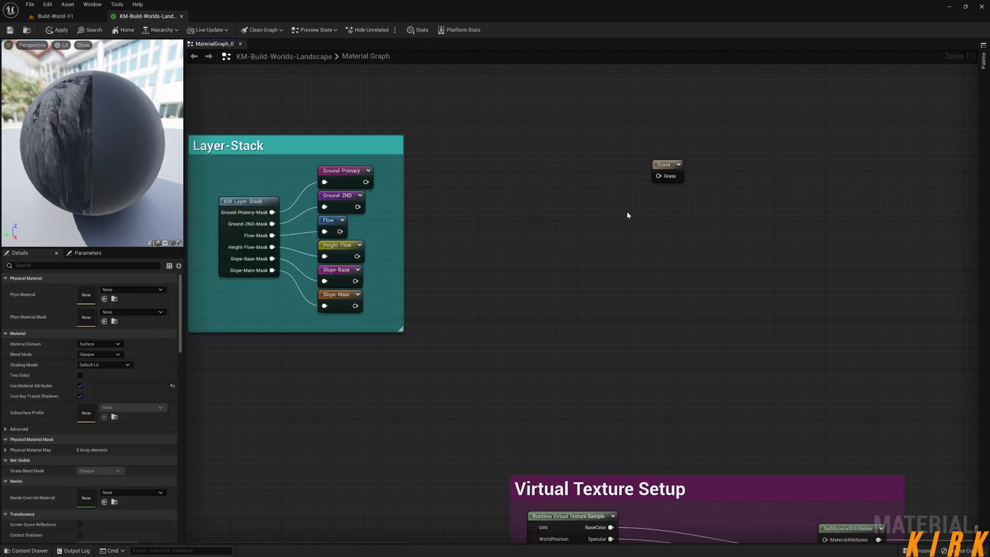
Add three extra grass types to the Grass node and try pulling a connection from the Ground-2ND output
click(662, 173)
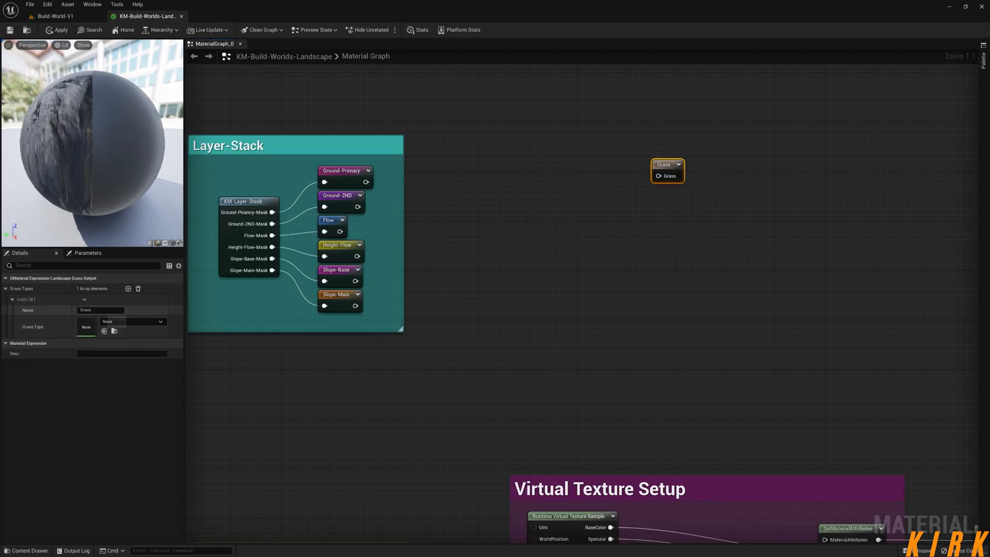
click(127, 289)
click(128, 289)
click(128, 289)
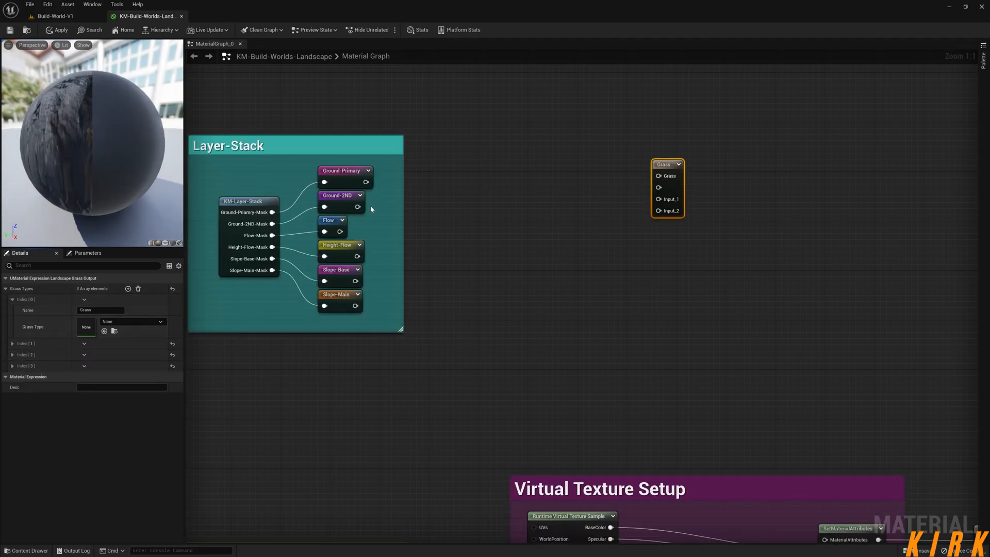
drag(359, 207, 605, 254)
click(514, 290)
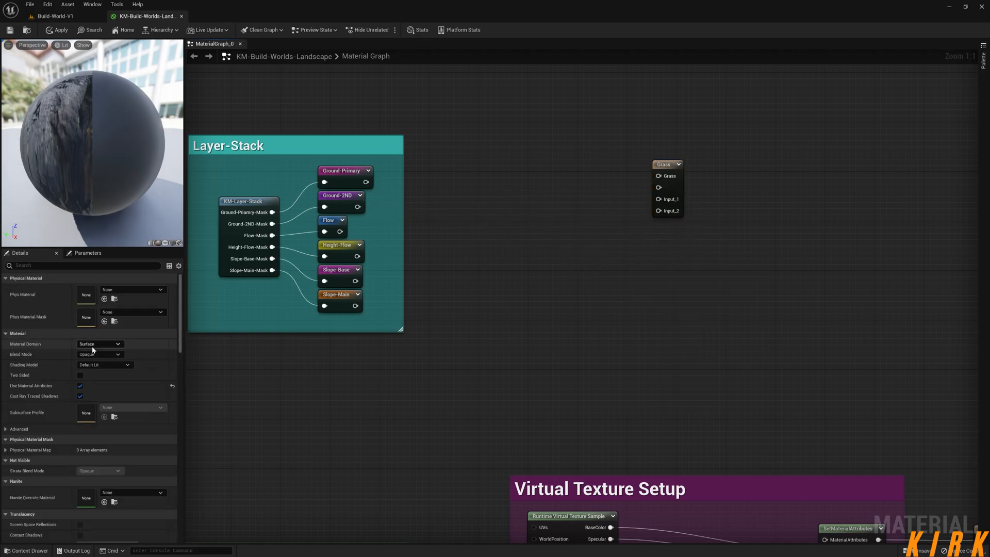
Clear all grass types from the Grass node and add a single new entry
click(667, 164)
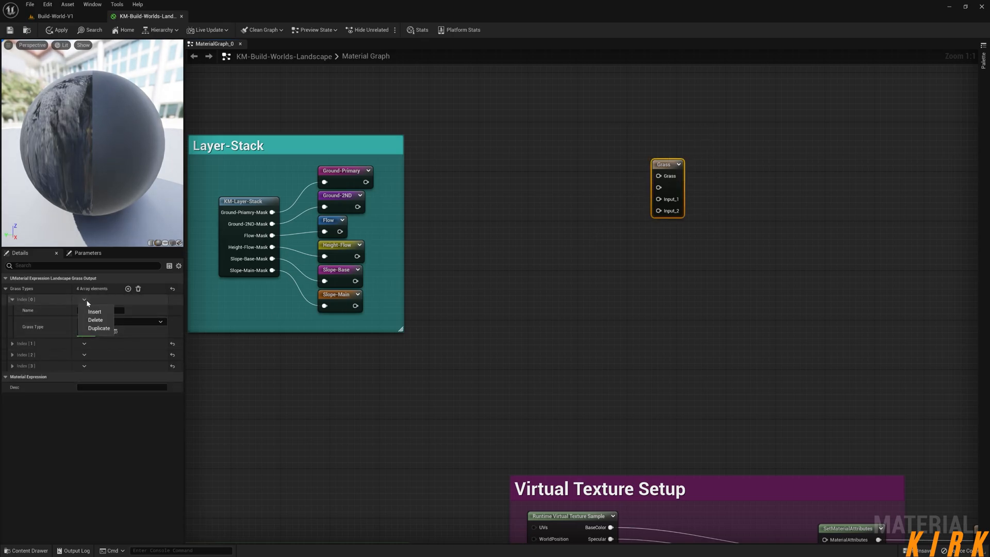
click(30, 301)
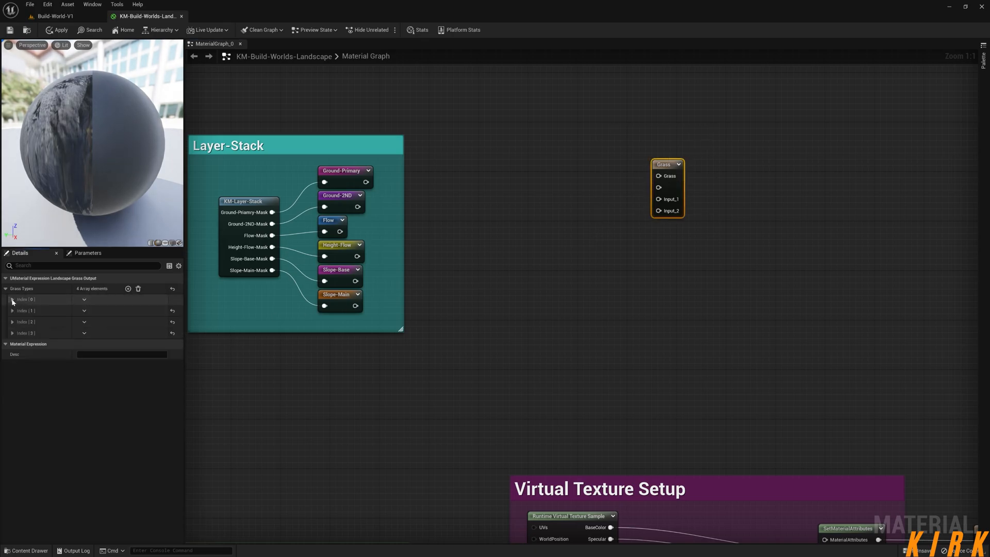
click(137, 289)
click(128, 289)
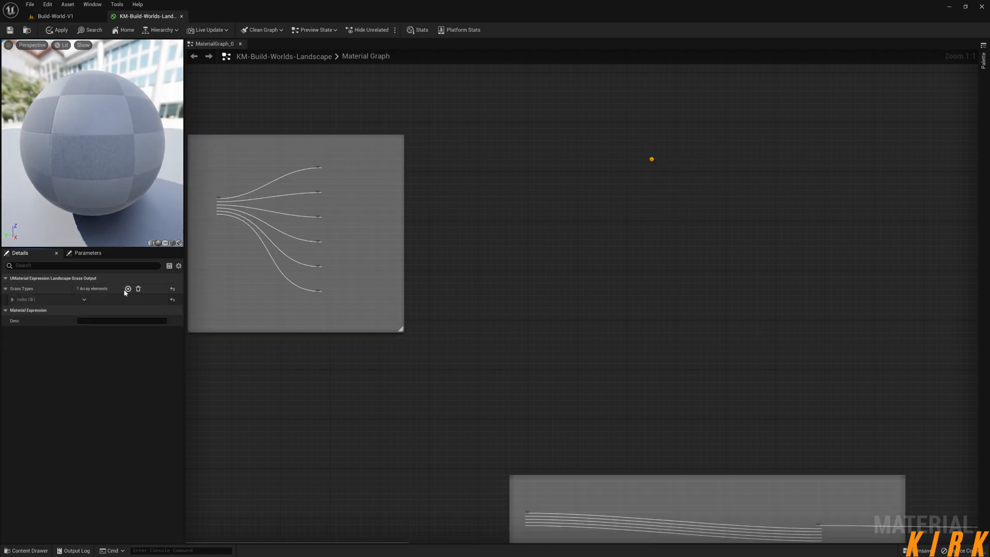
Name the Grass node's only grass type entry GP-Foliage
click(12, 300)
click(81, 310)
drag(95, 310, 55, 311)
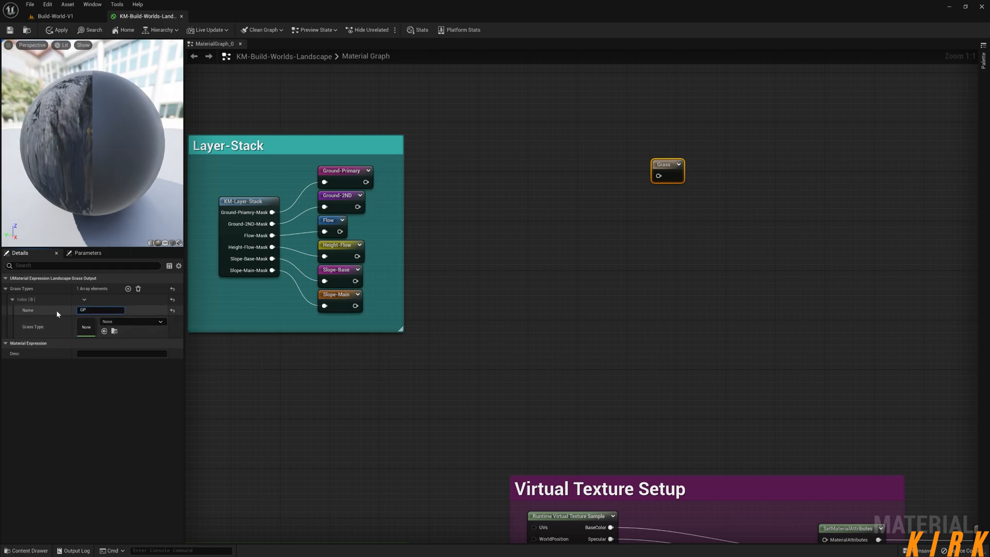
text(GP-Foliage)
key(Return)
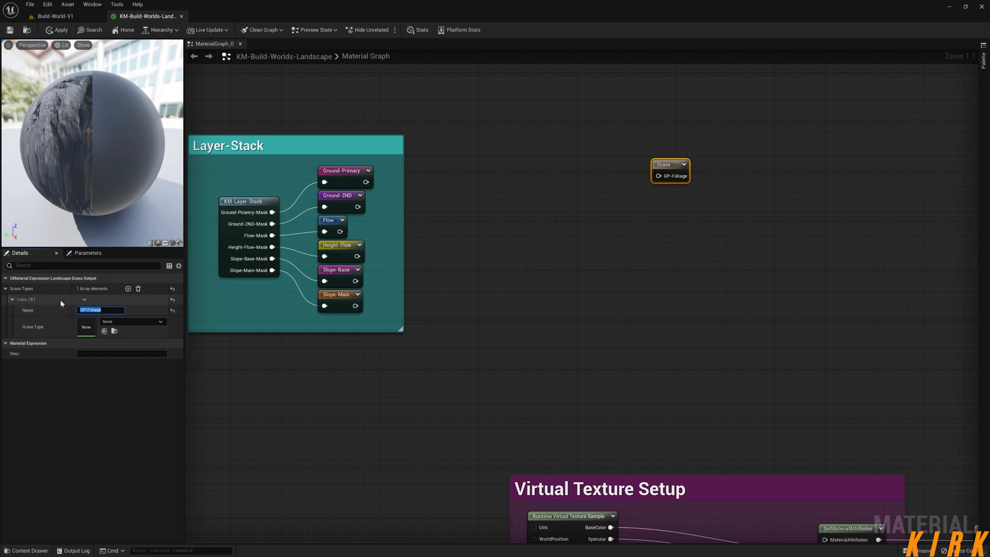
Connect the Ground-Primary output to the Grass node's GP-Foliage input and line the Grass node up with it
drag(81, 164, 149, 188)
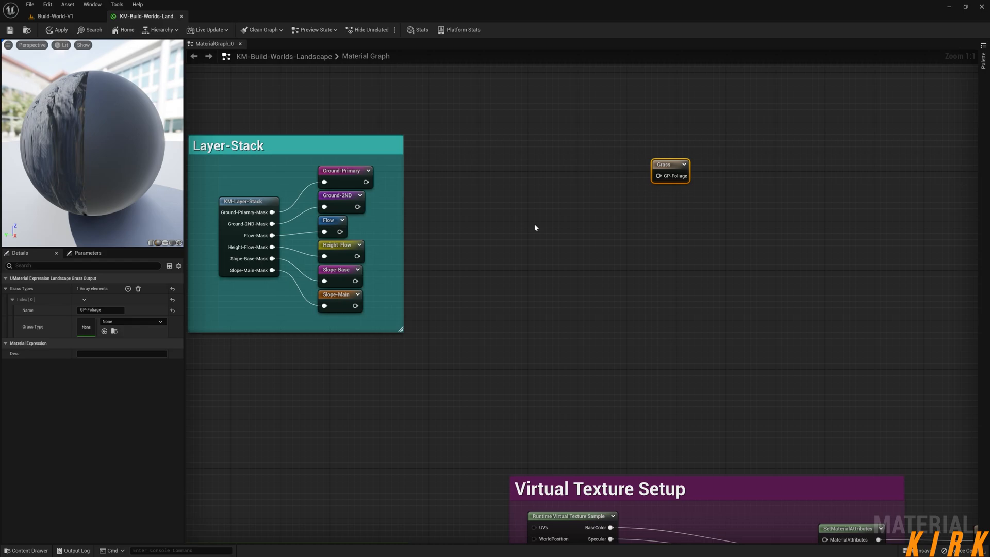
drag(662, 165, 644, 168)
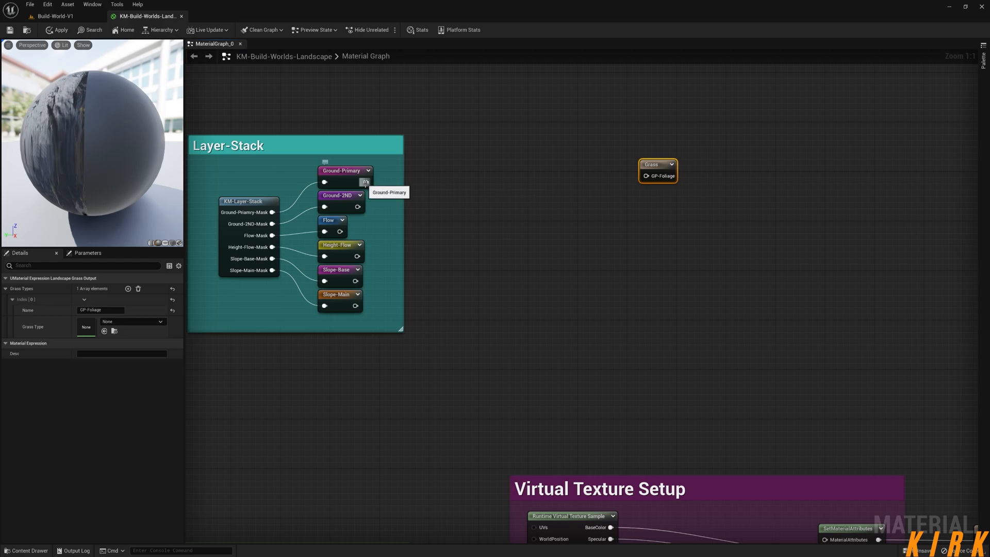
drag(365, 182, 668, 179)
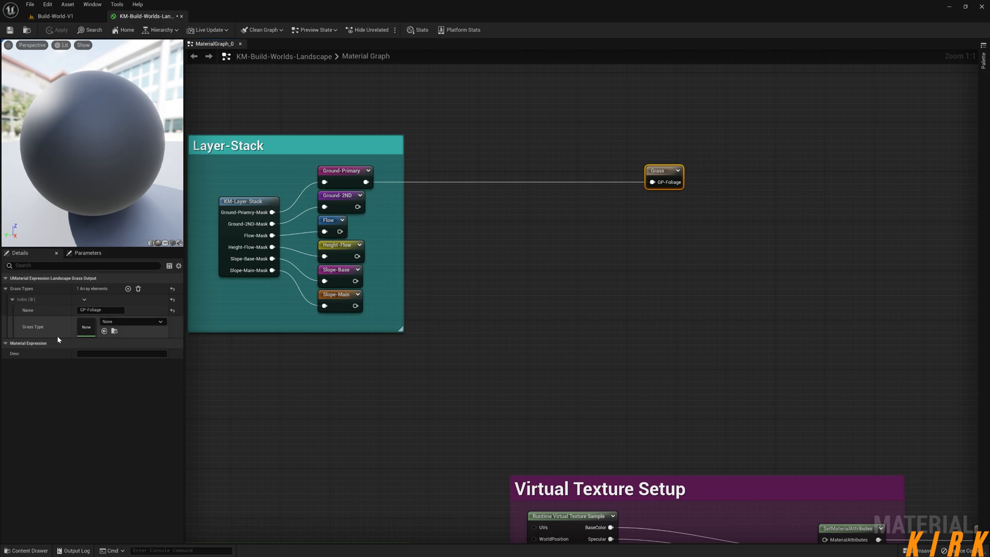
Create a folder named Foliage inside the 1-Build-Worlds content folder
click(25, 550)
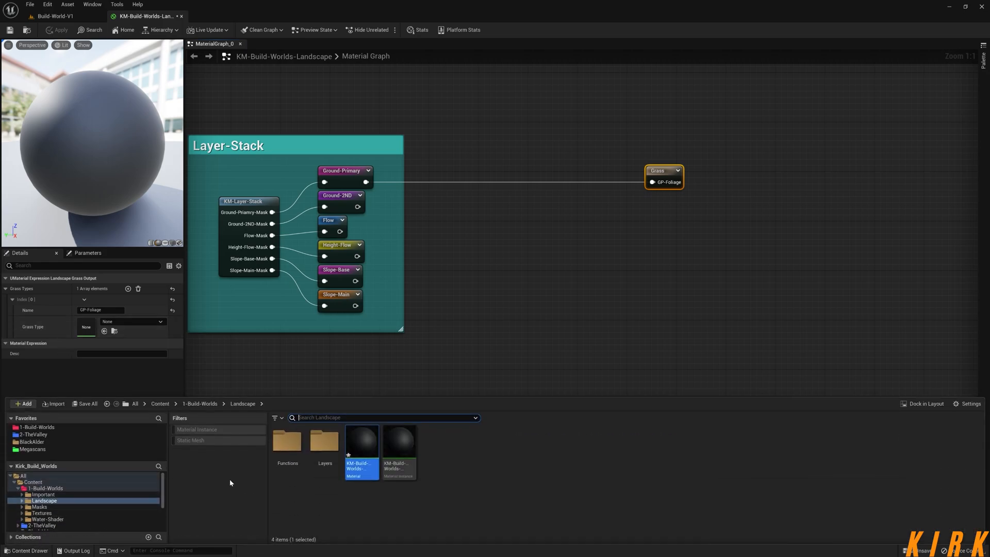
click(199, 404)
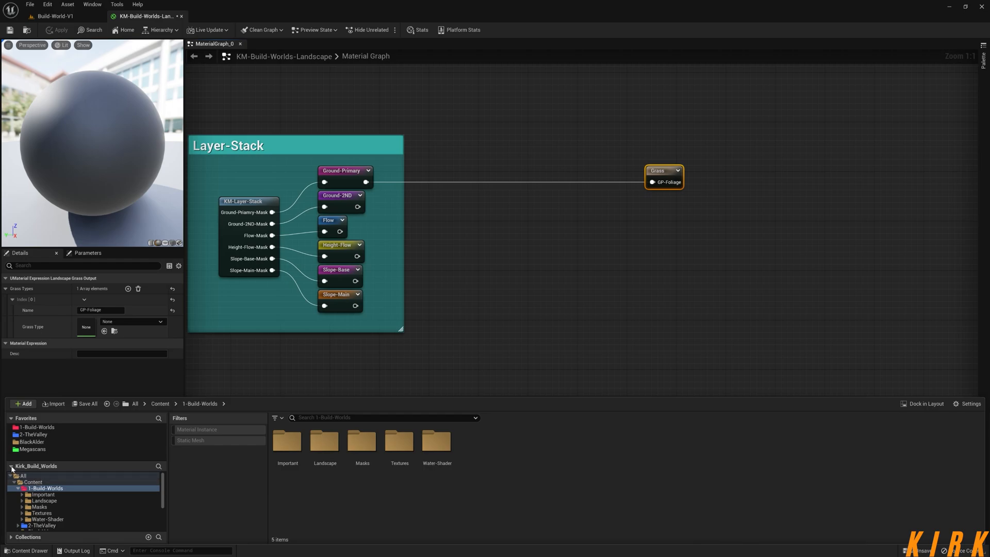
click(12, 466)
right_click(484, 440)
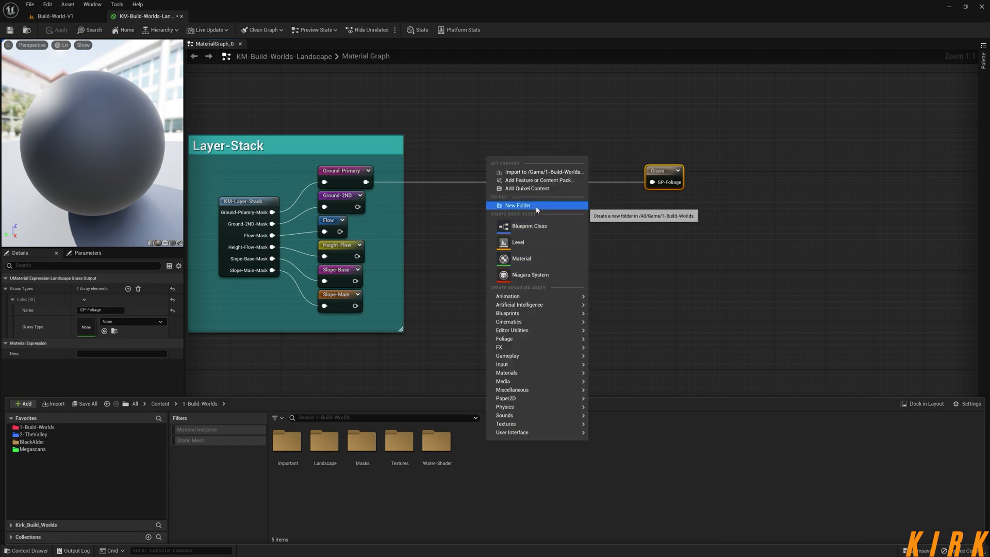
click(501, 207)
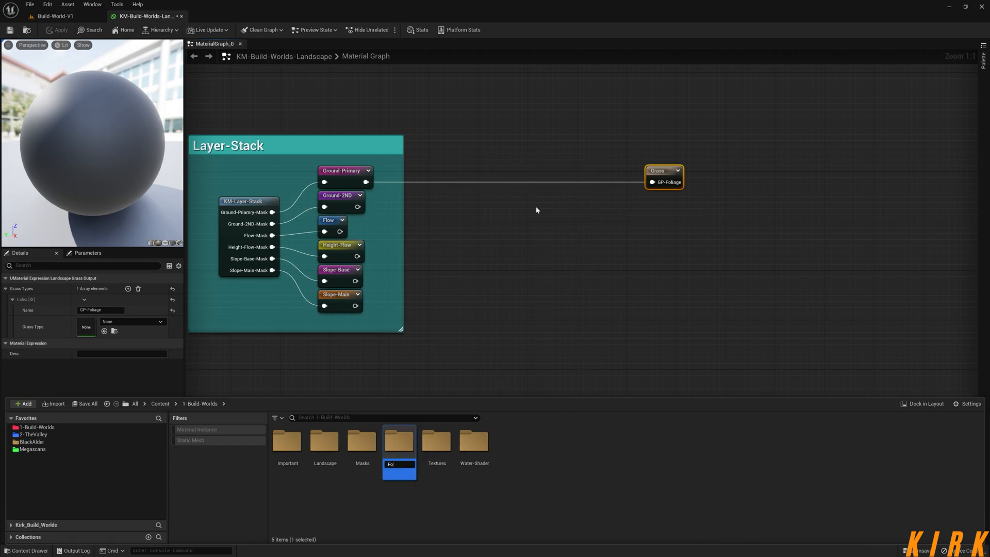
key(Return)
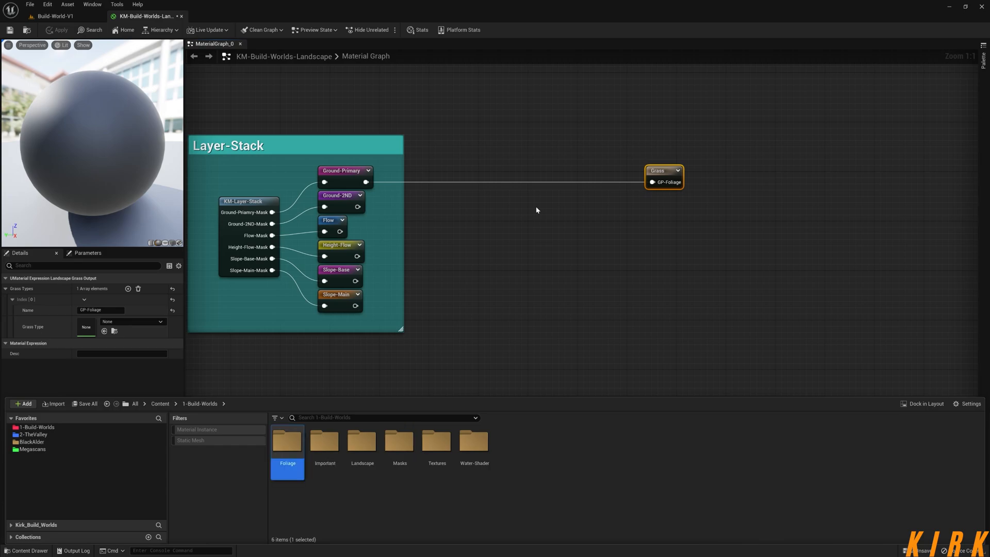
Create a Landscape Grass Type asset named GP-Grass in the Foliage folder
double_click(287, 442)
right_click(339, 461)
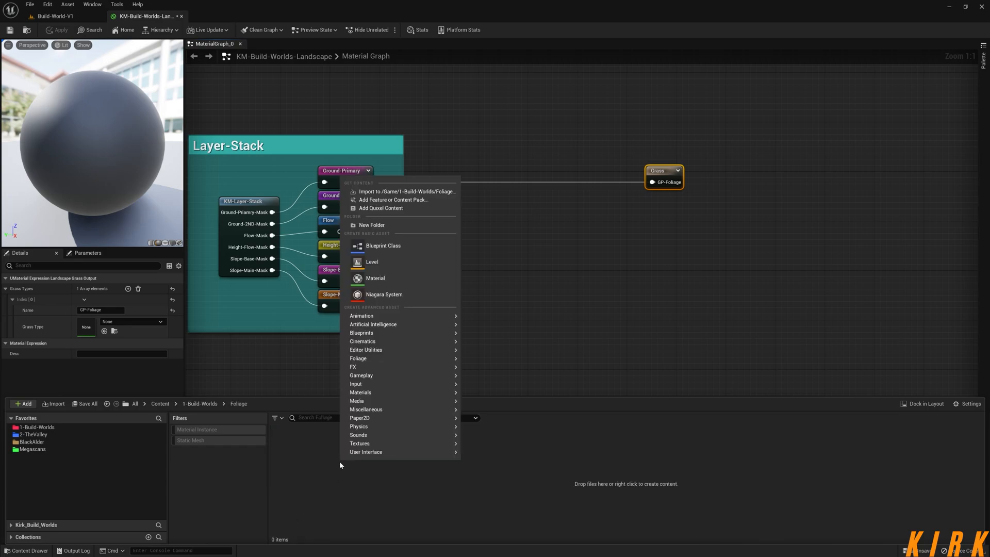
mouse_move(396, 382)
mouse_move(379, 363)
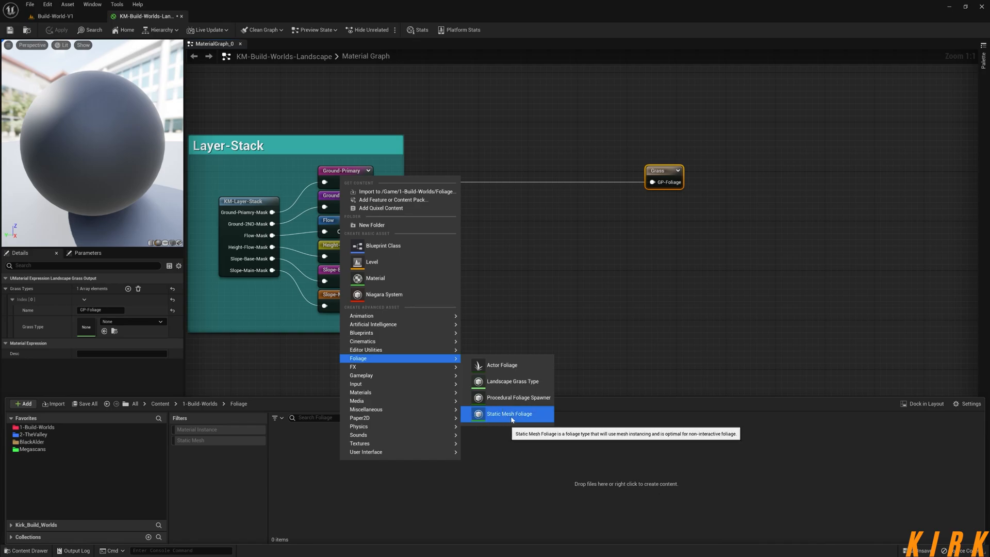
click(516, 383)
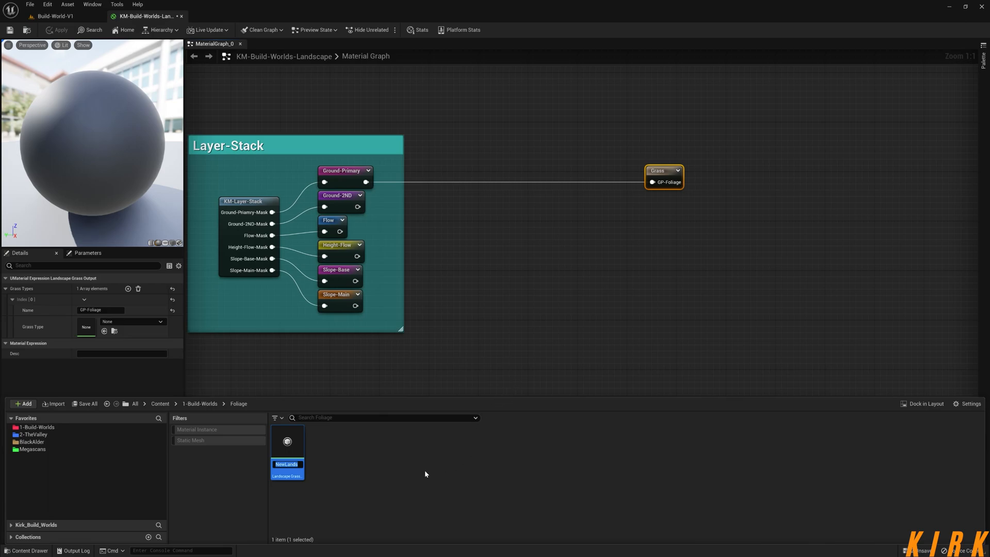
text(GP-Grass)
key(Return)
Assign GP-Grass as the grass type of the Grass node's GP-Foliage entry and apply the material changes
drag(287, 447, 88, 325)
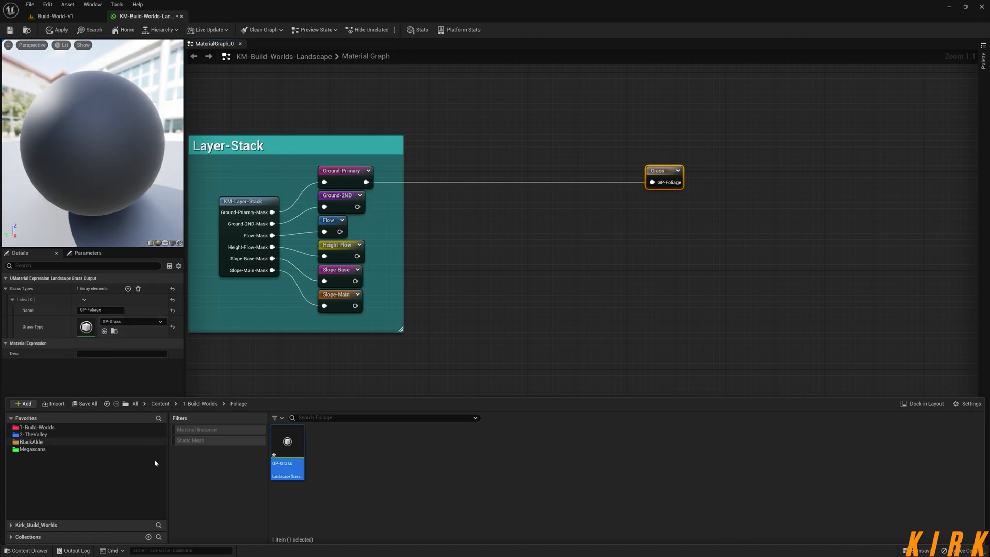
click(56, 29)
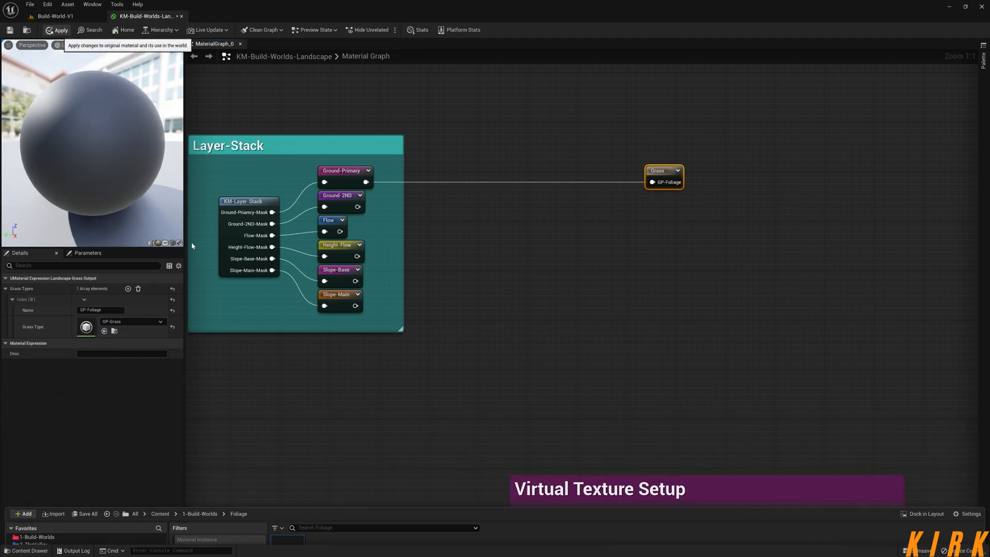
Open the GP-Grass asset over the Build-World-V1 level and narrow its window so the landscape stays in view
click(67, 16)
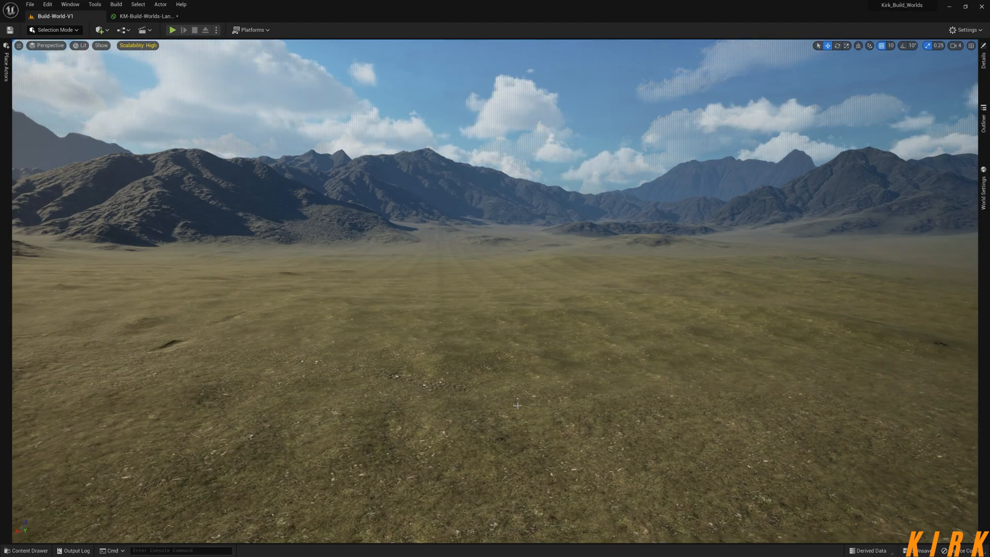
click(26, 551)
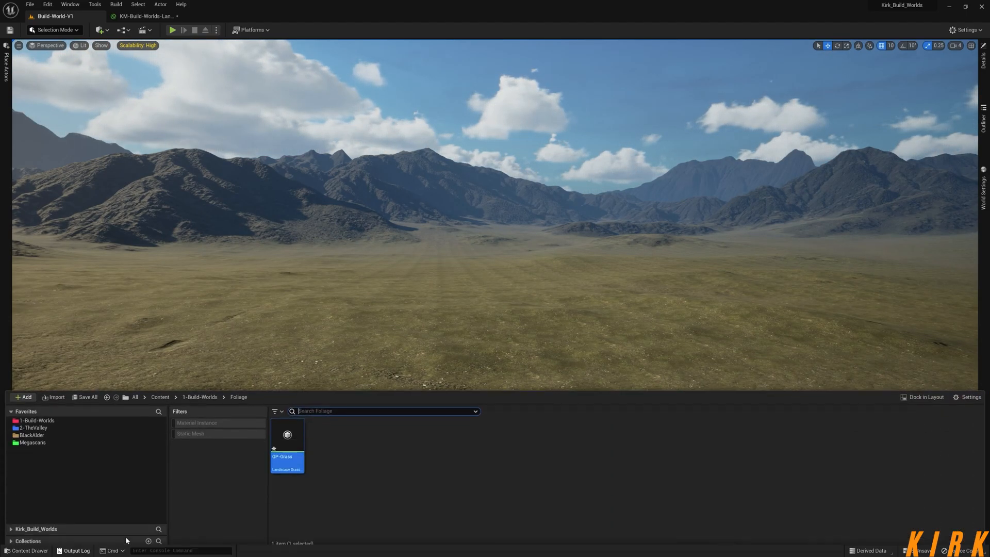
double_click(297, 441)
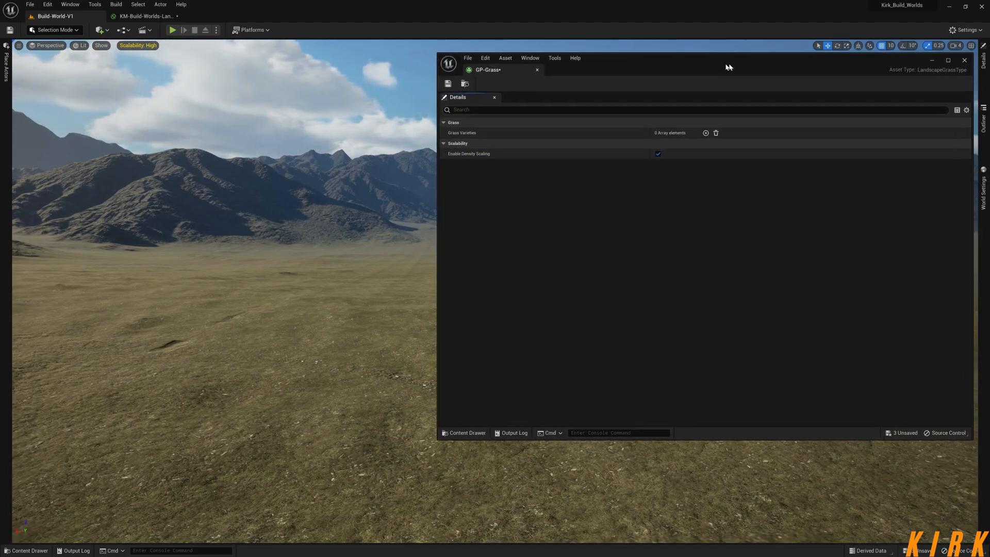
drag(731, 67, 625, 91)
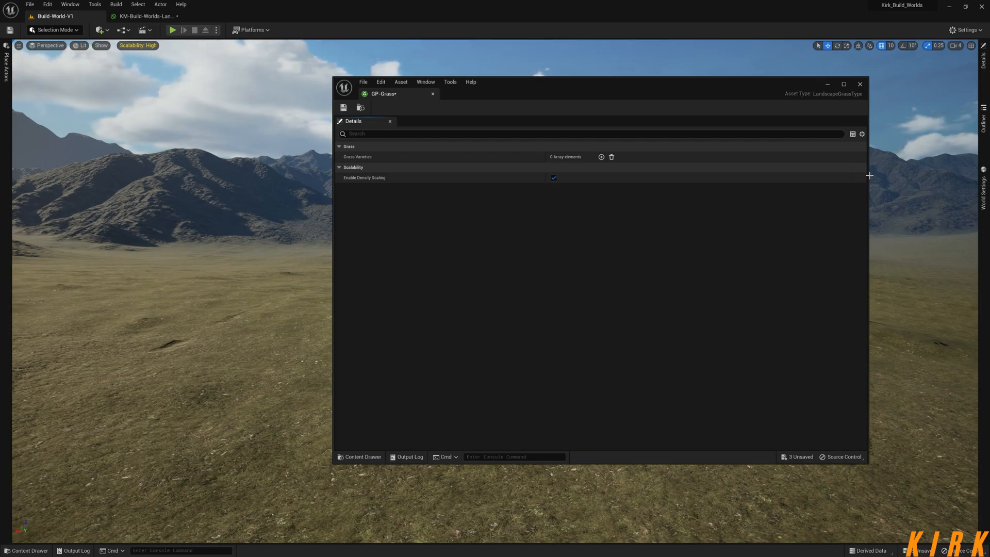
drag(868, 175, 594, 202)
drag(488, 95, 857, 88)
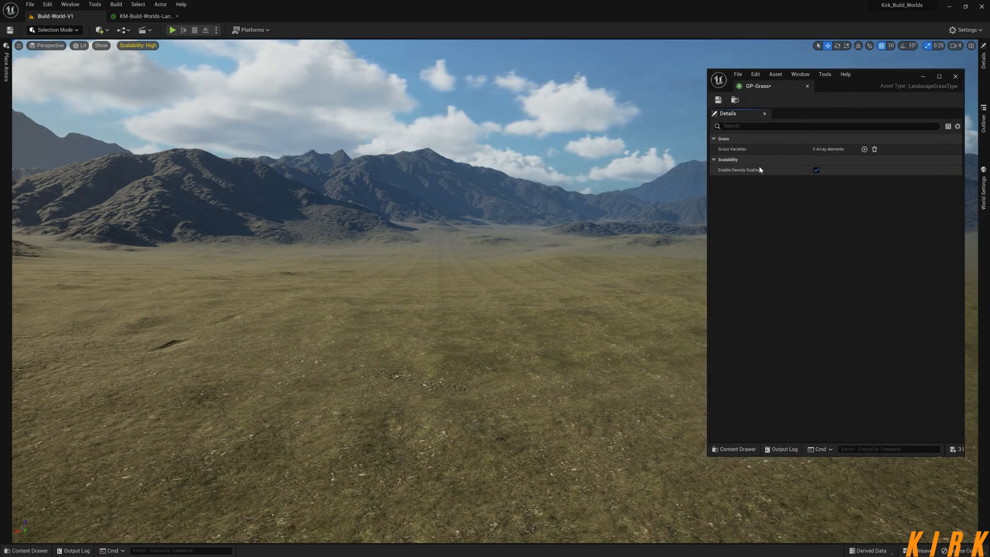
click(800, 74)
click(760, 216)
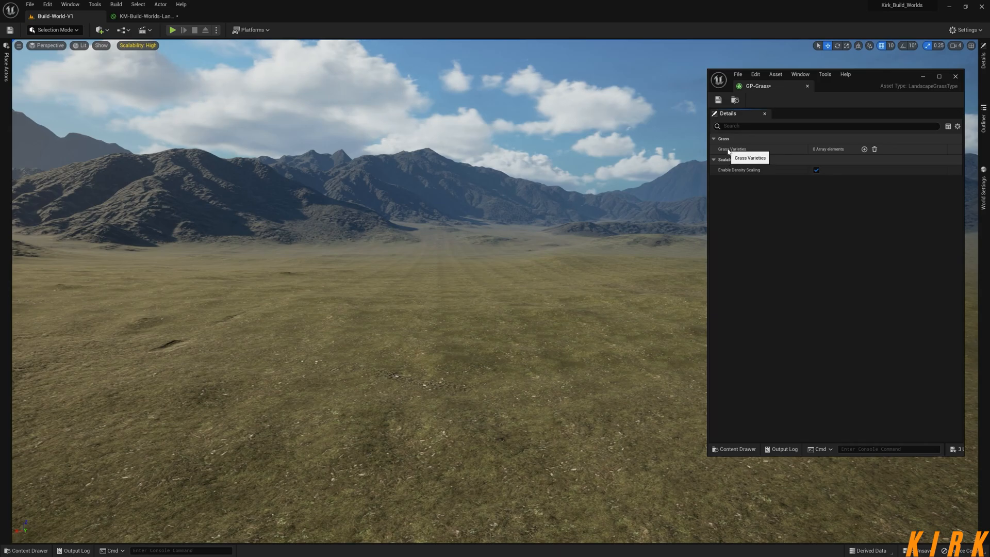
mouse_move(747, 176)
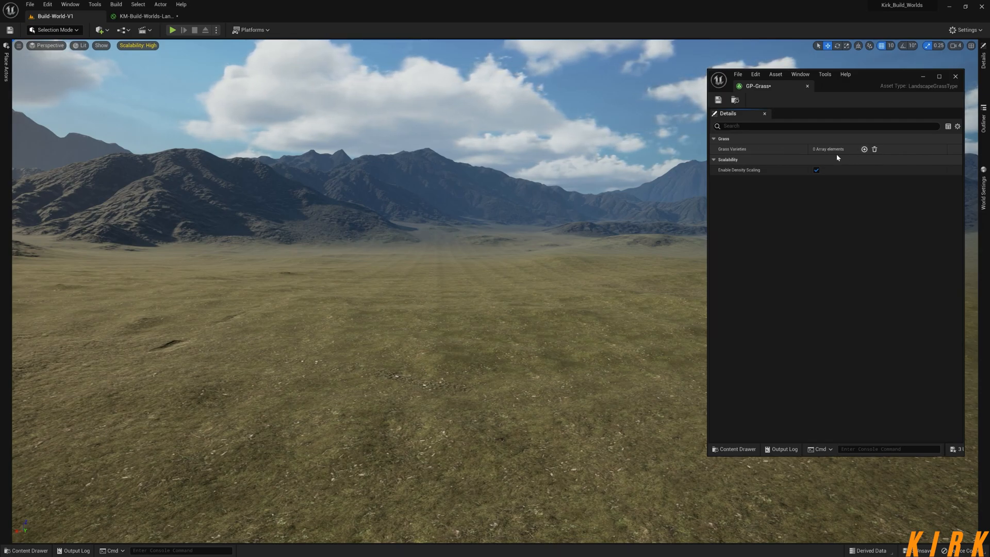
Add one grass variety to GP-Grass, expand its settings and make the asset window shorter
click(864, 149)
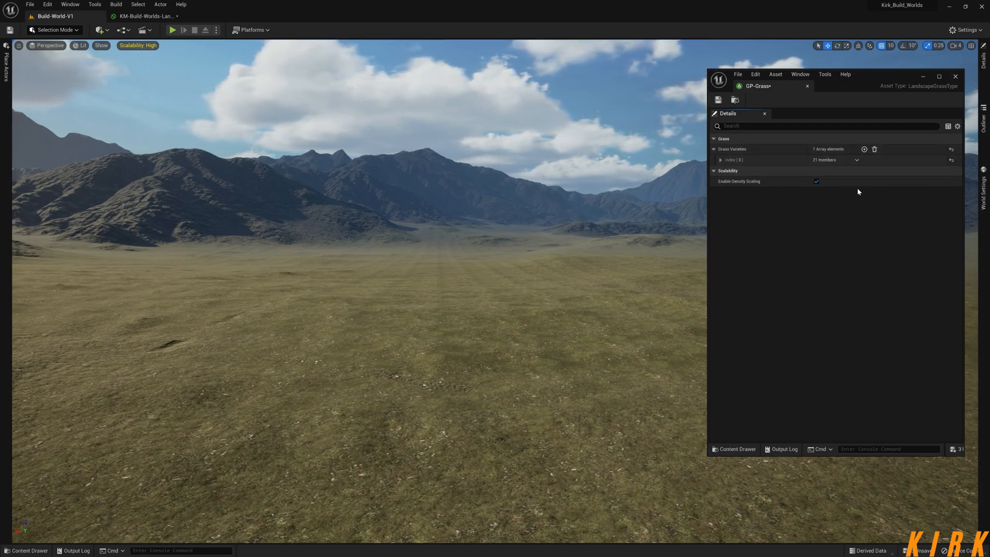
click(721, 160)
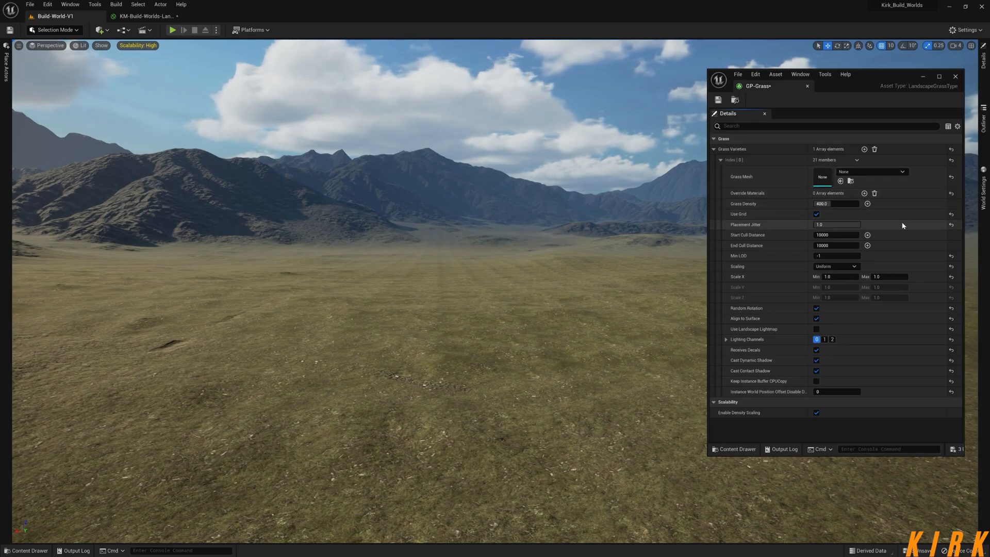
drag(867, 79, 877, 61)
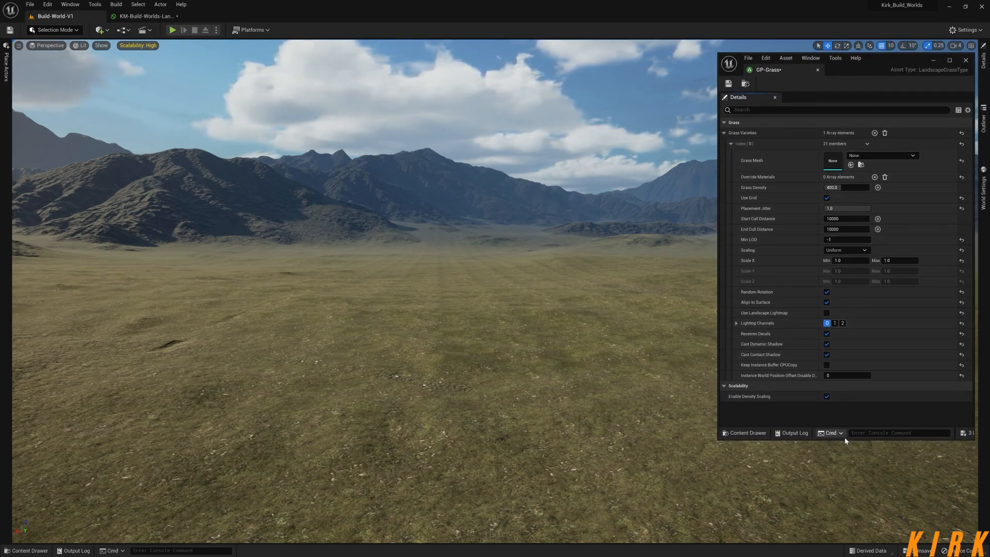
drag(845, 440, 845, 397)
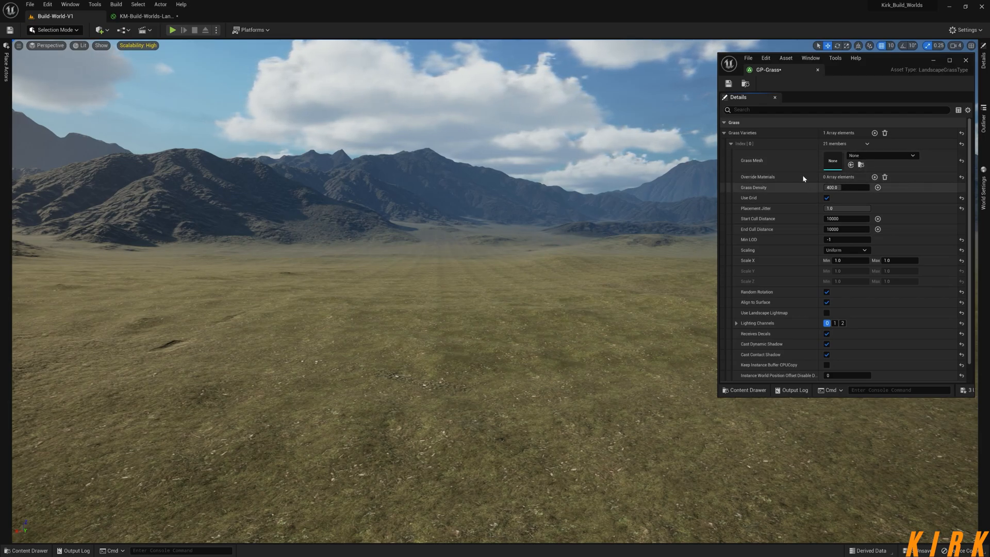
Browse to the Megascans 3D_Plants folder and filter its contents to static meshes only
click(27, 550)
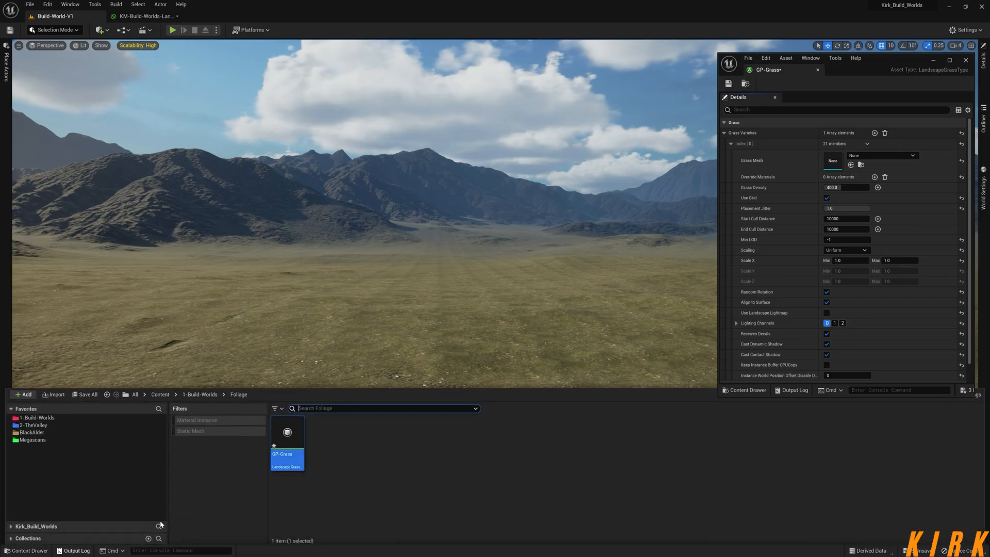
click(36, 438)
double_click(322, 431)
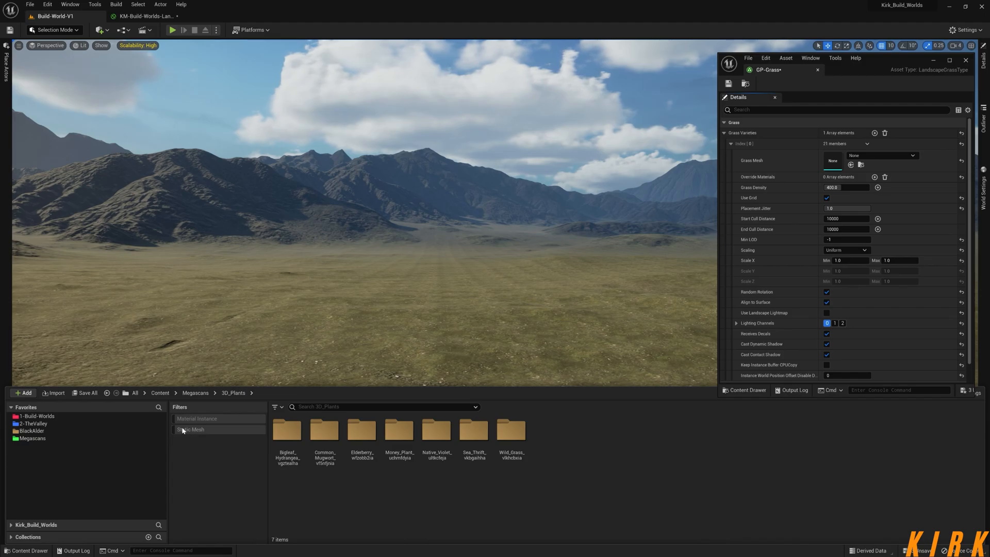
click(198, 430)
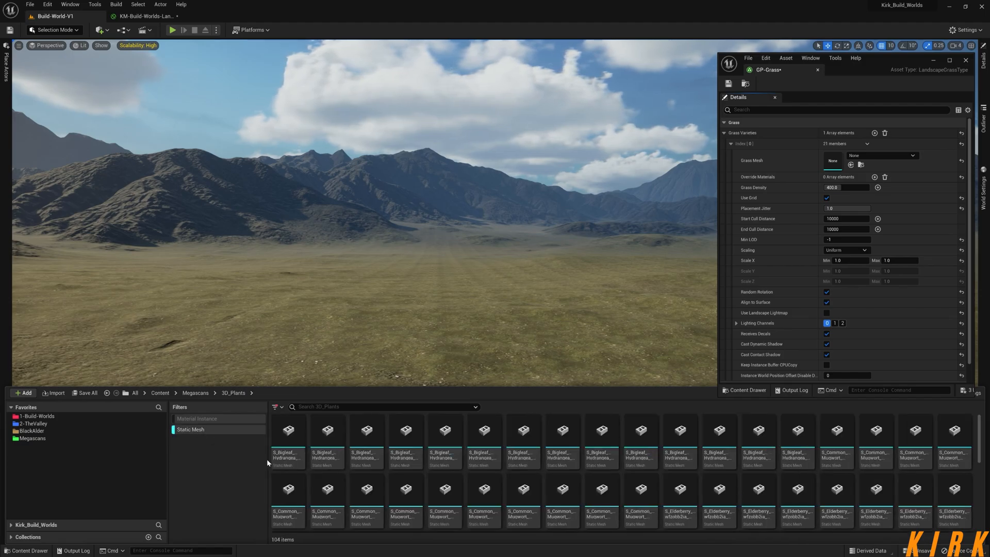
click(278, 409)
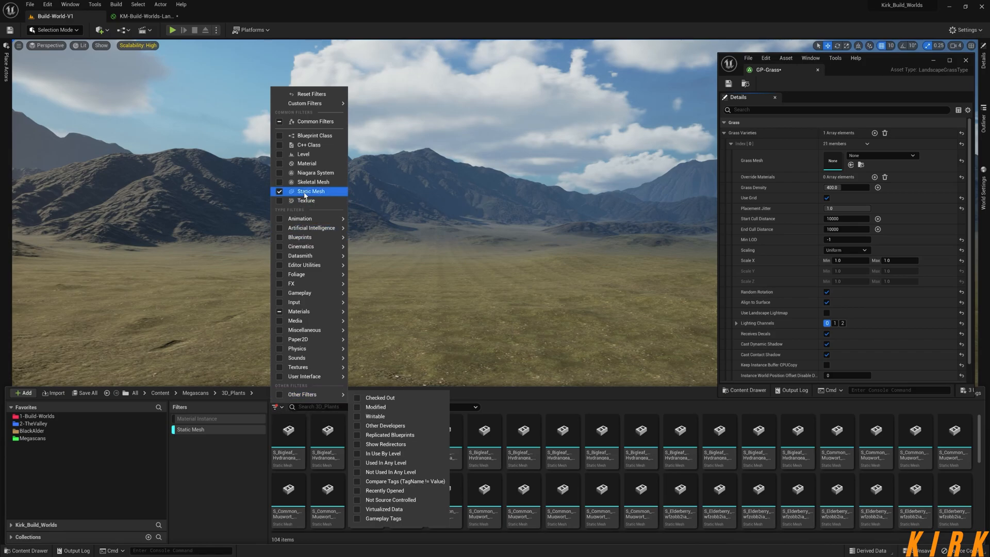
click(210, 453)
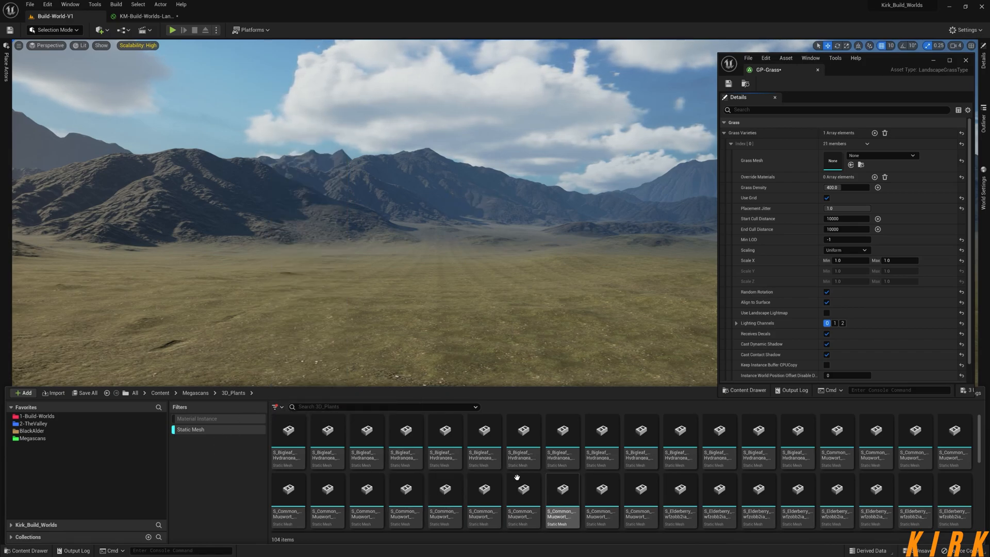
Look through the plant meshes in 3D_Plants and select all of the filtered static meshes
drag(982, 438, 983, 504)
scroll(774, 511, up, 3)
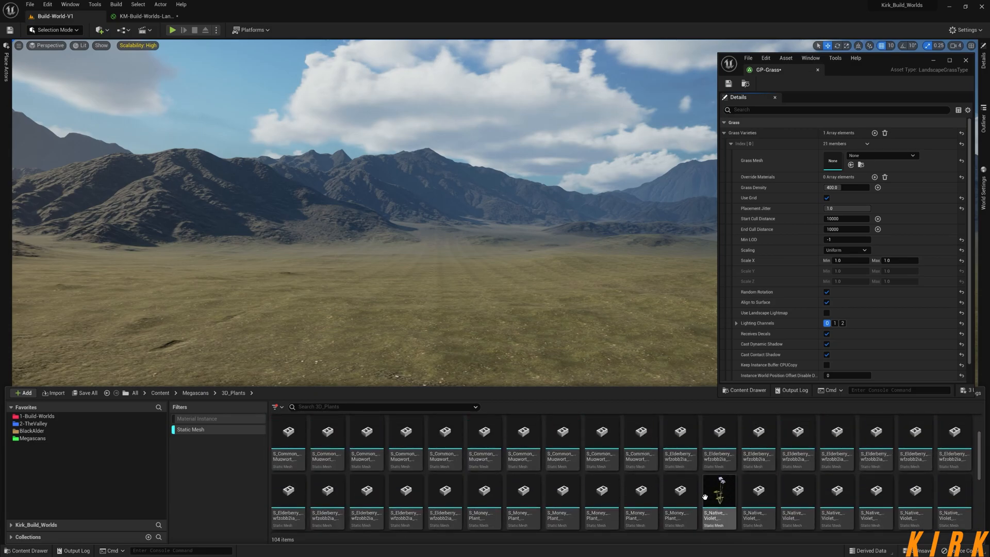
mouse_move(979, 456)
mouse_down()
mouse_move(979, 511)
mouse_move(979, 442)
mouse_up()
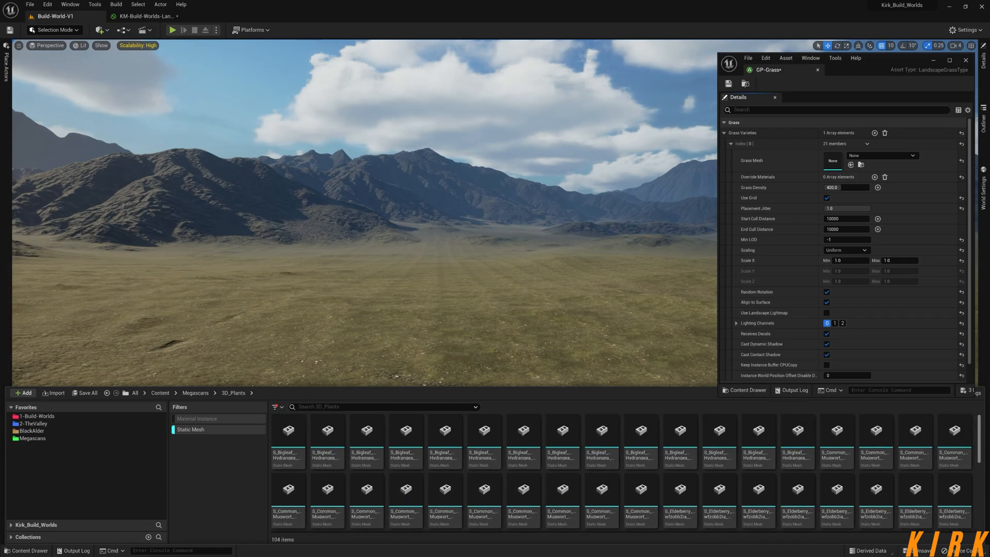
click(291, 439)
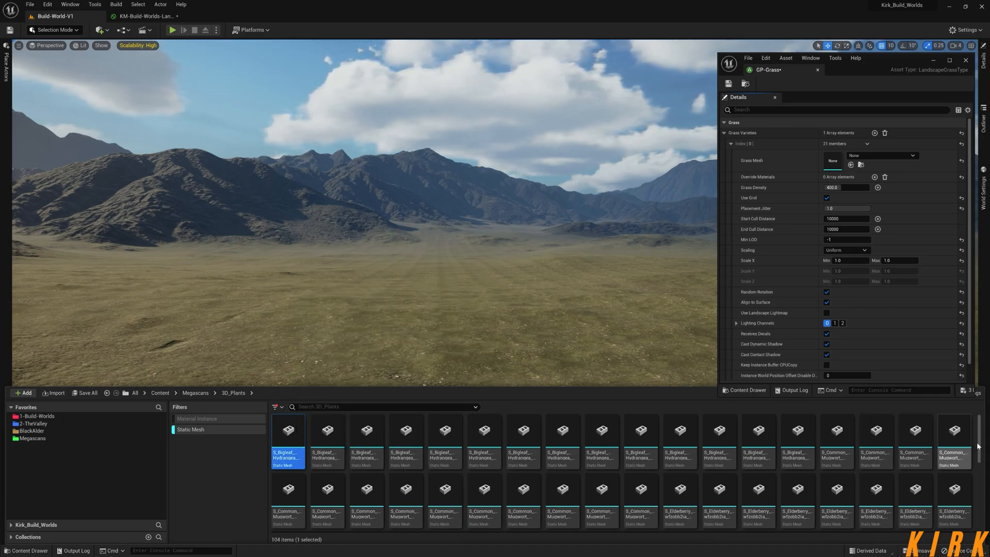
drag(979, 453, 979, 522)
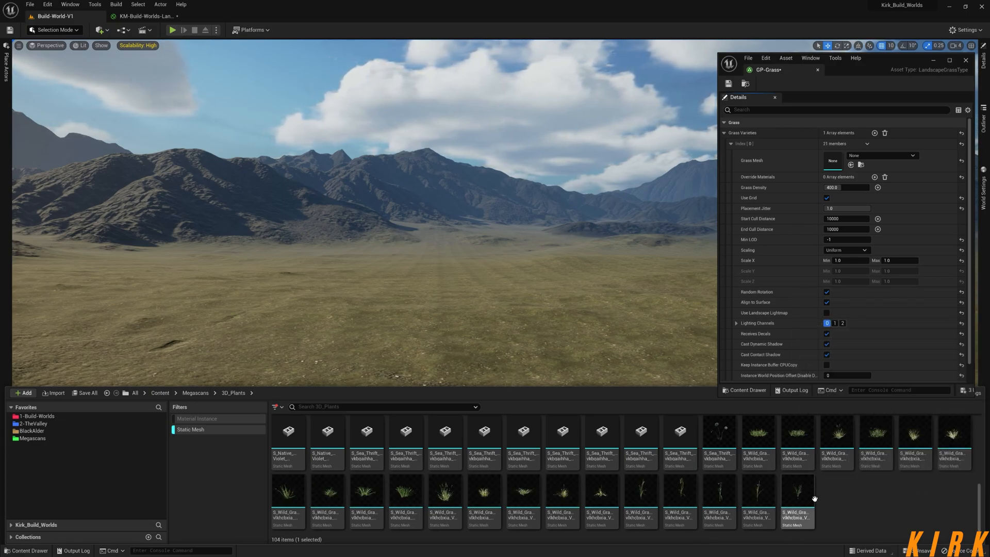
key(ctrl+a)
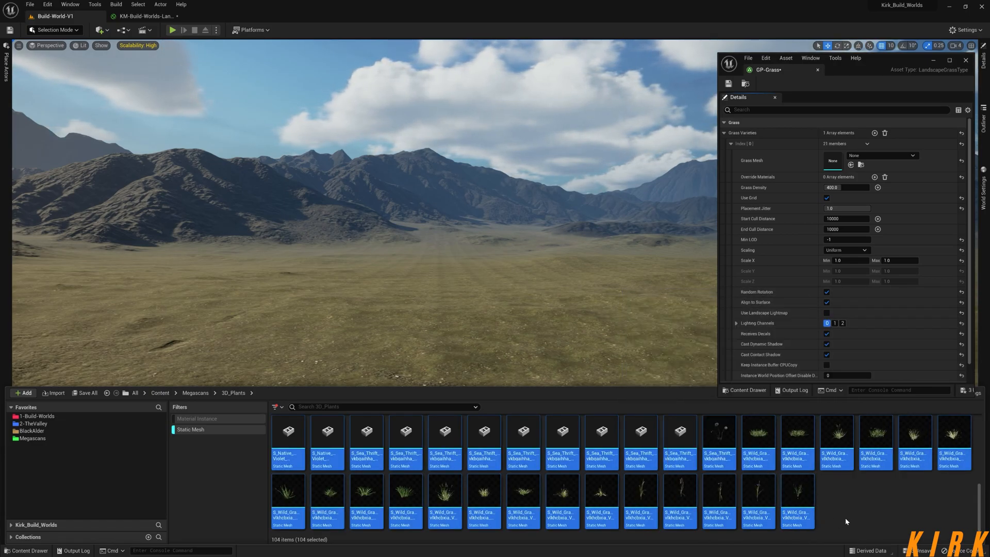
scroll(974, 508, up, 2)
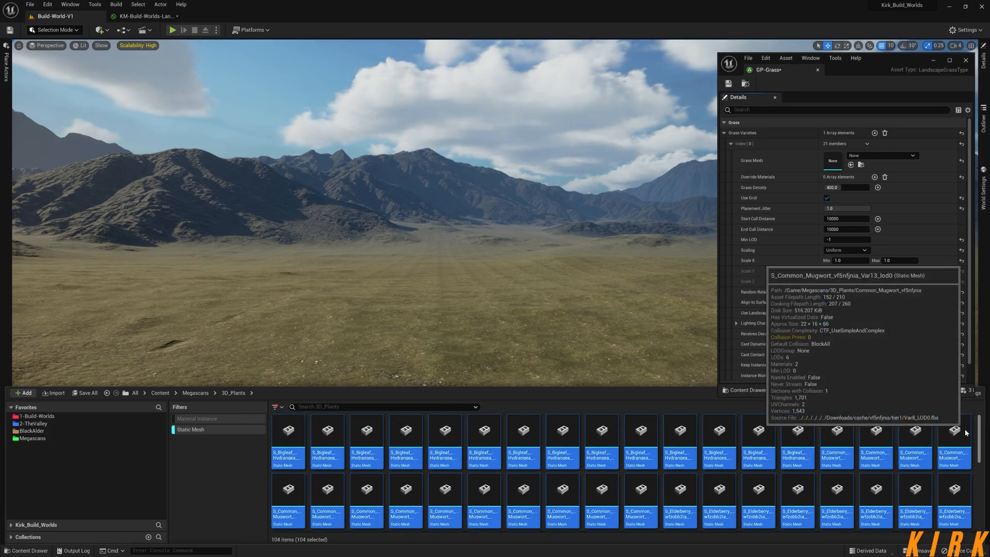
scroll(967, 493, down, 2)
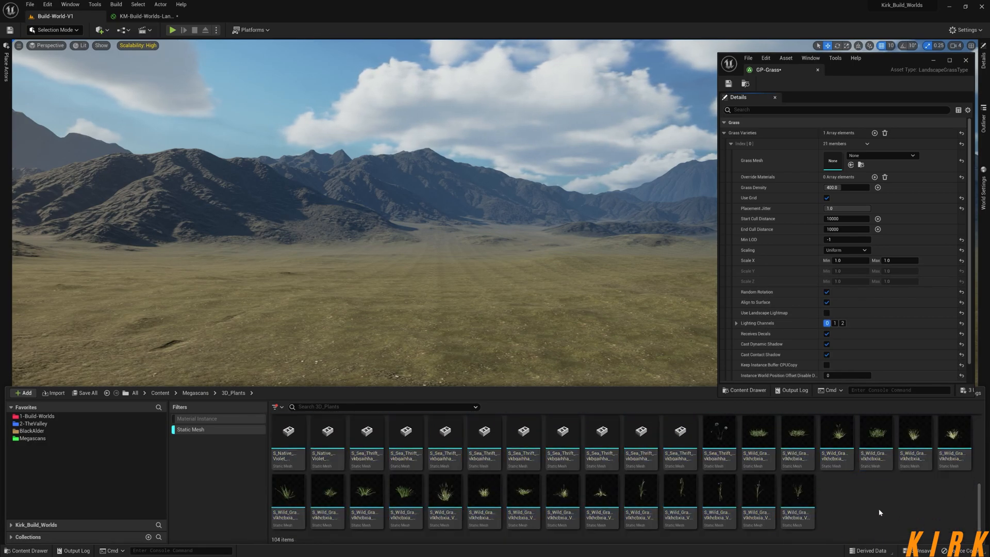
scroll(974, 482, up, 5)
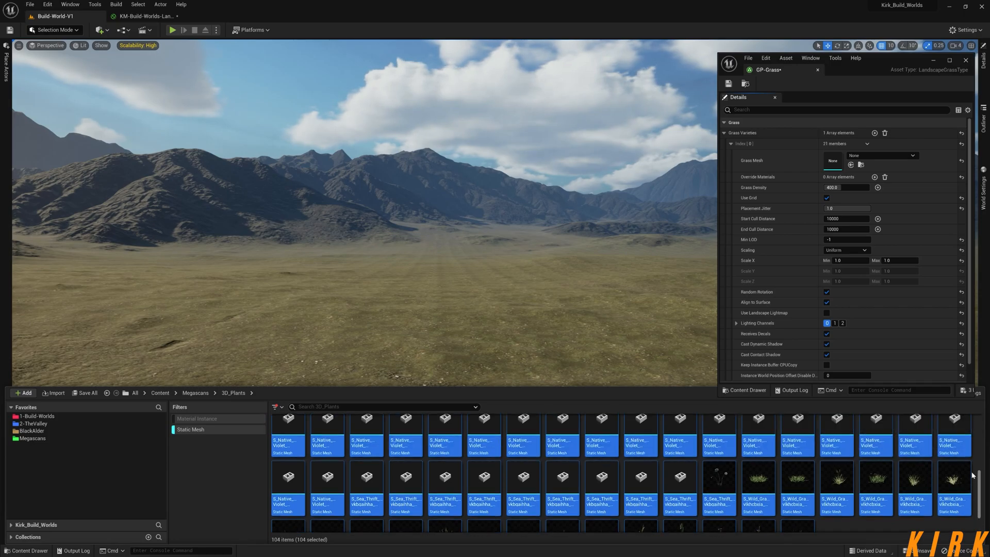
scroll(973, 481, down, 5)
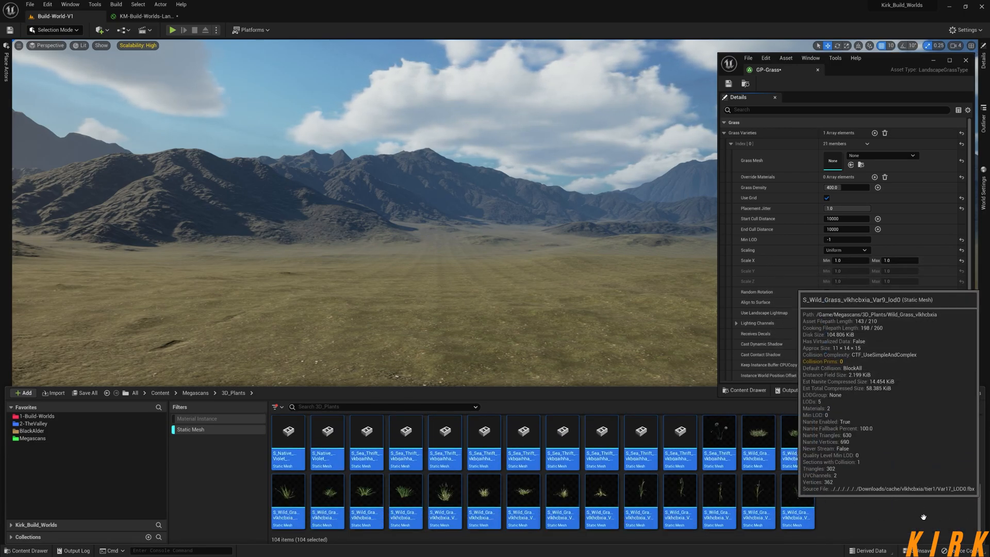
Clear the selection of plant meshes and browse the filtered static meshes through to the Wild Grass variants
mouse_move(910, 518)
mouse_down()
mouse_move(887, 502)
mouse_move(824, 495)
mouse_move(837, 486)
mouse_move(844, 499)
mouse_move(896, 505)
mouse_up()
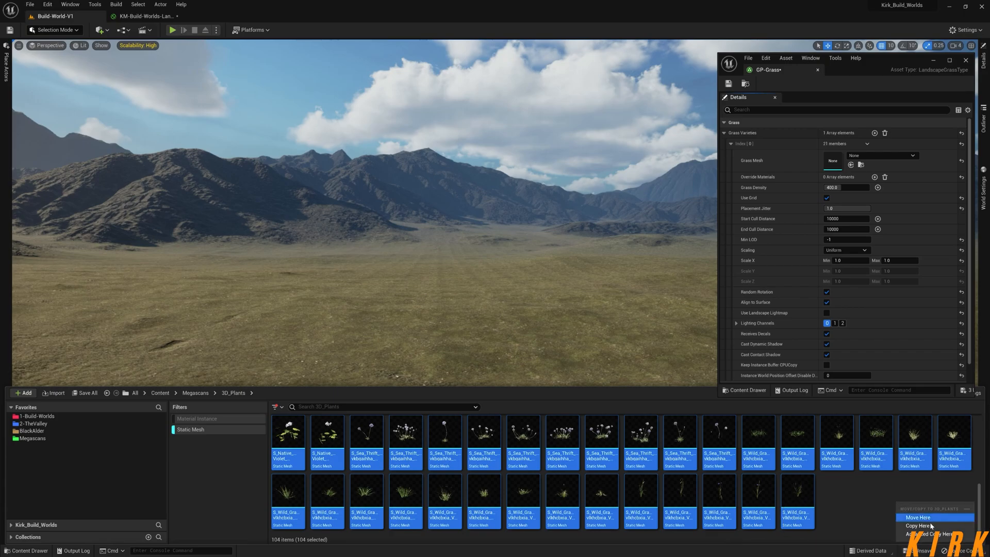
click(854, 510)
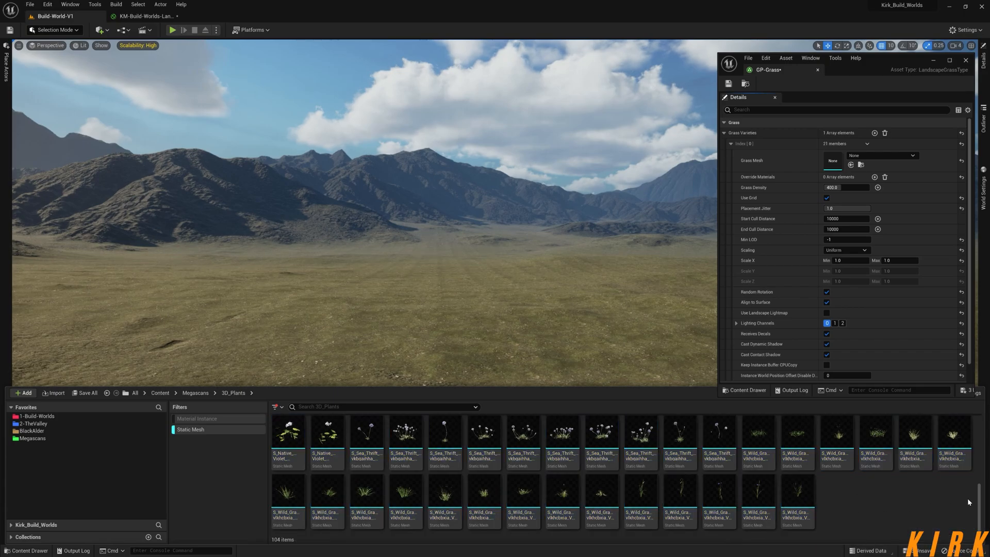
drag(978, 504, 983, 440)
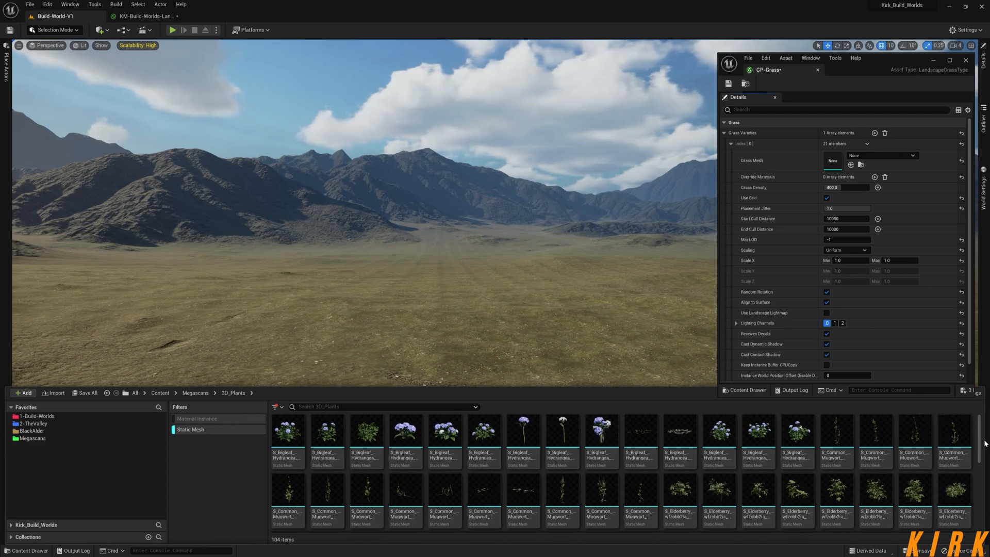
drag(985, 443, 970, 482)
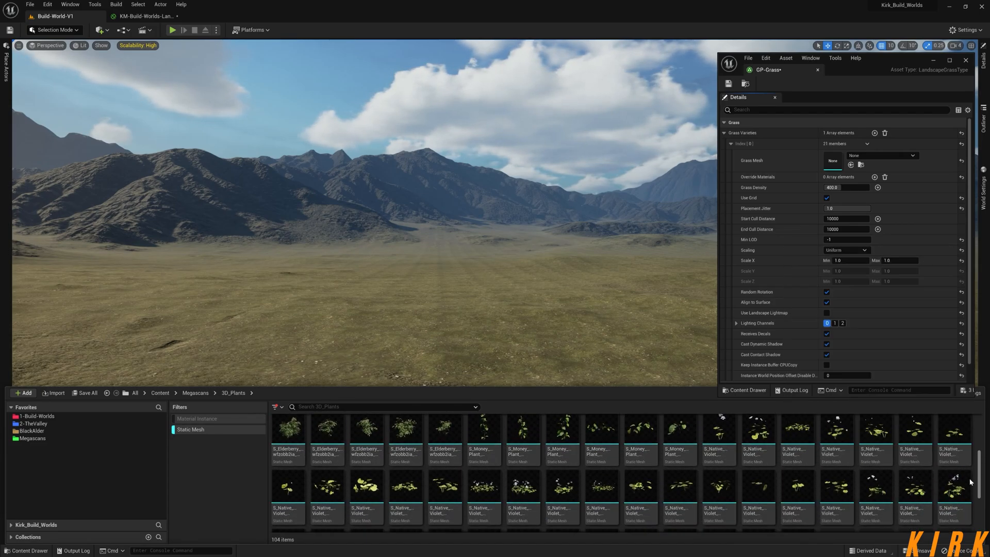
scroll(969, 503, down, 3)
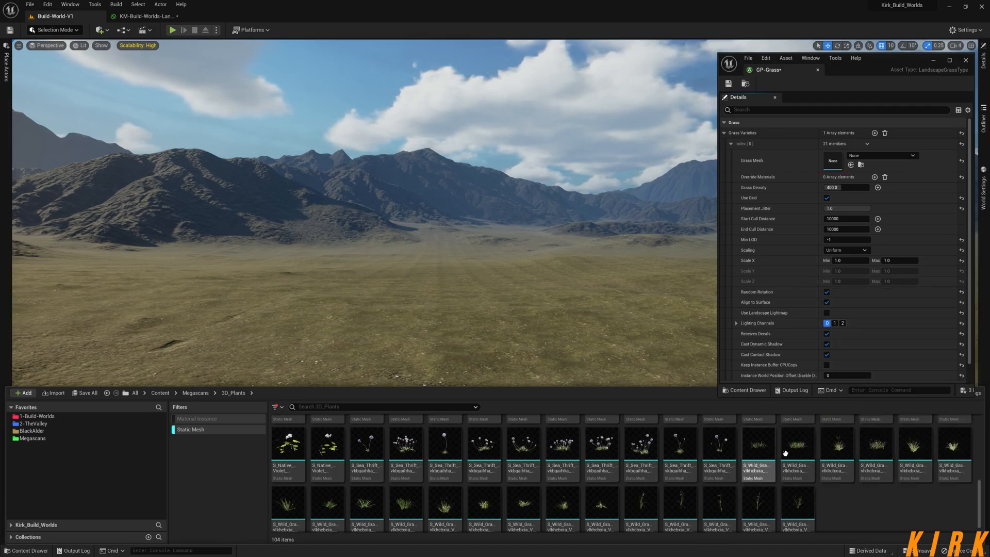
scroll(883, 494, up, 1)
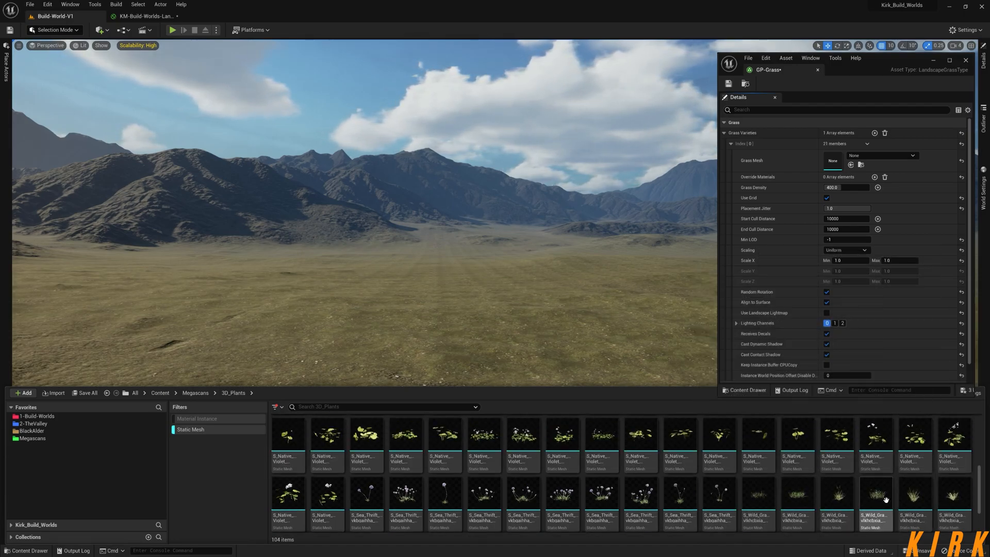
Check the Nanite setting of the first Wild Grass mesh without changing it
click(760, 476)
right_click(755, 477)
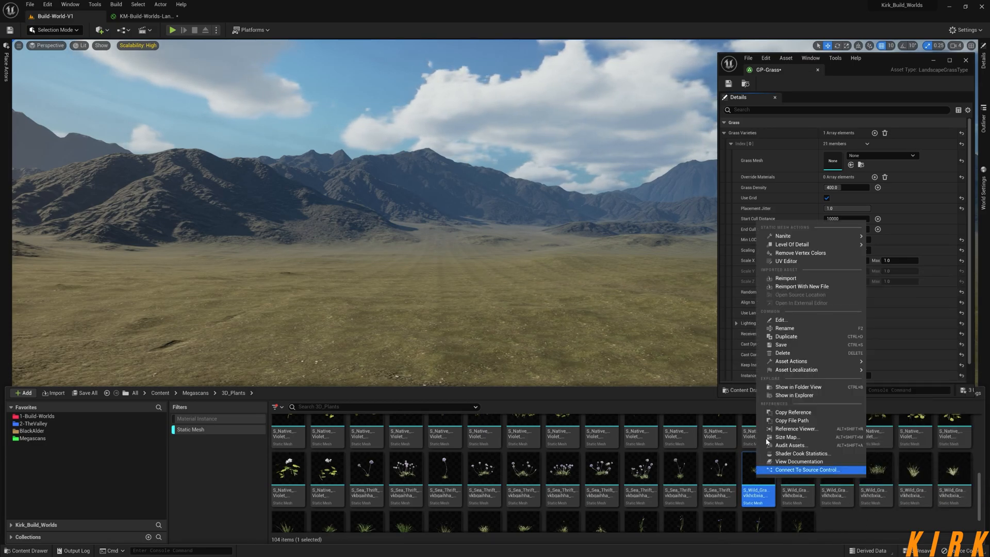
mouse_move(814, 235)
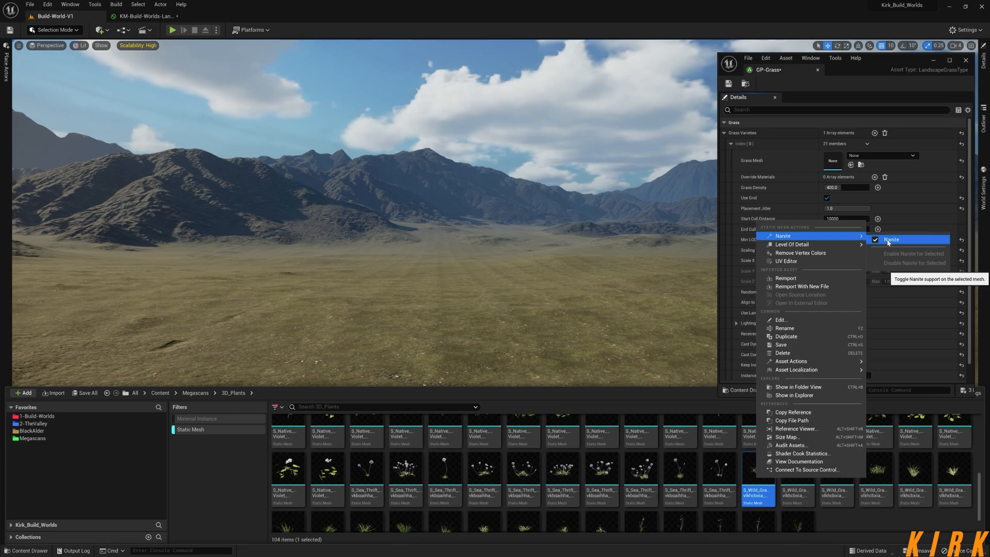
click(862, 527)
Select all the filtered static meshes in 3D_Plants and enable Nanite for them in one go
scroll(853, 512, up, 1)
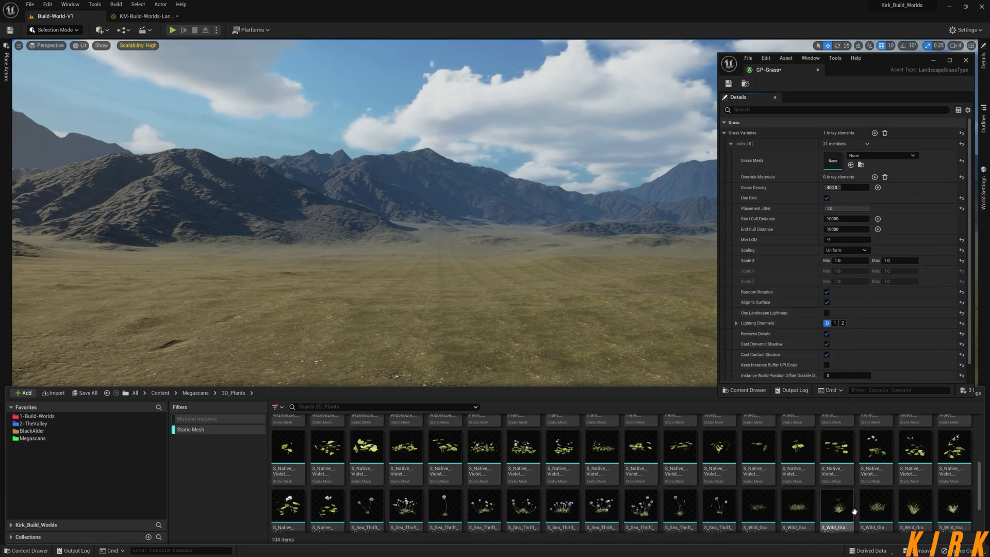
scroll(854, 511, down, 1)
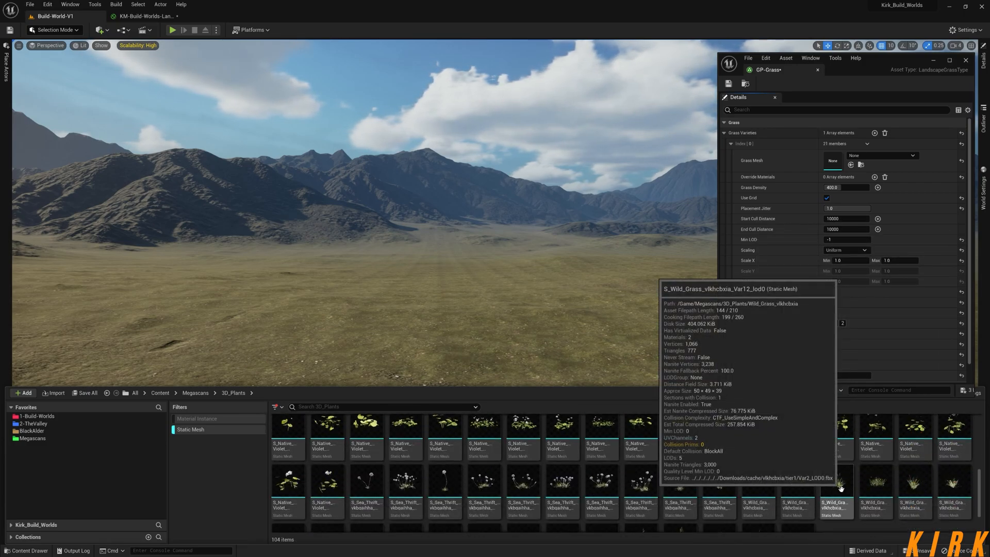
scroll(841, 487, down, 2)
key(ctrl+a)
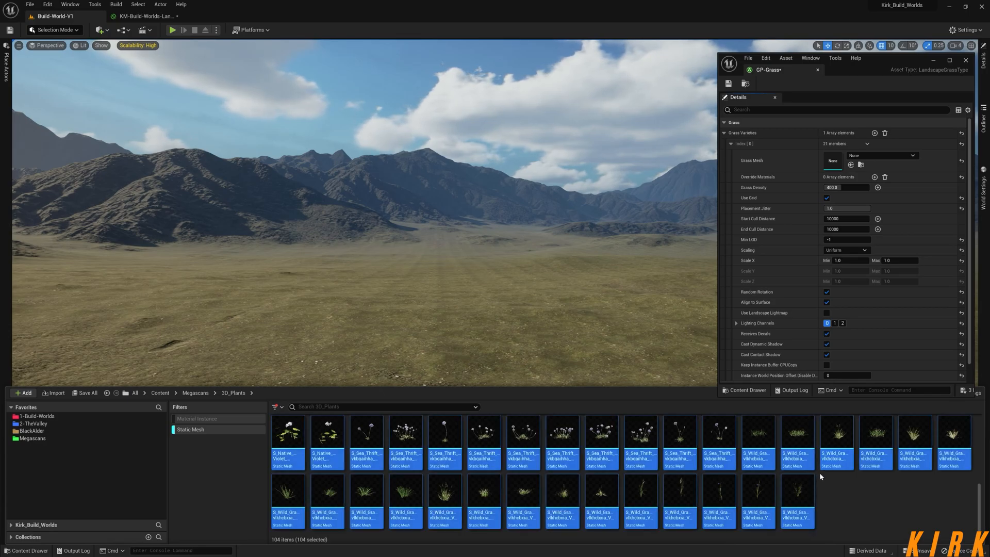
right_click(802, 494)
mouse_move(877, 259)
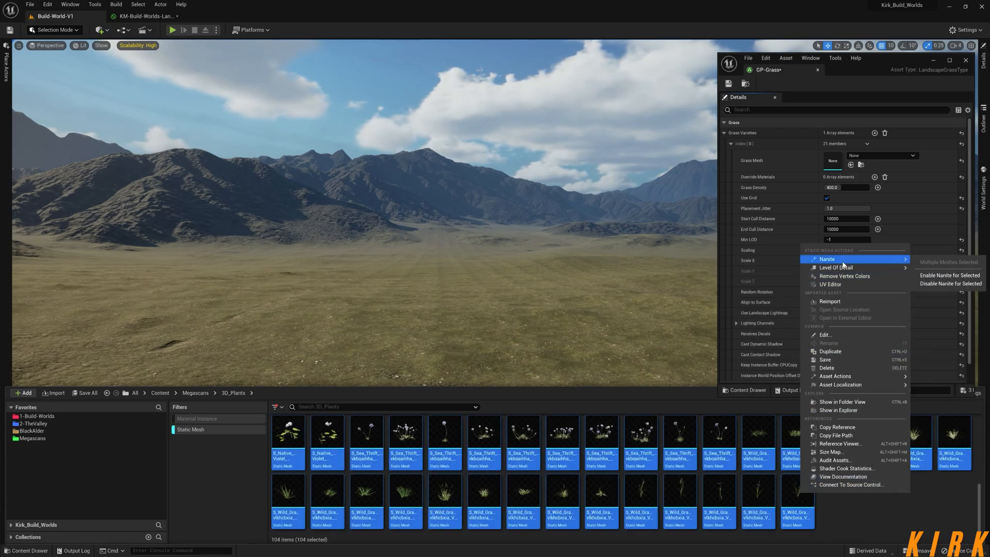
click(950, 276)
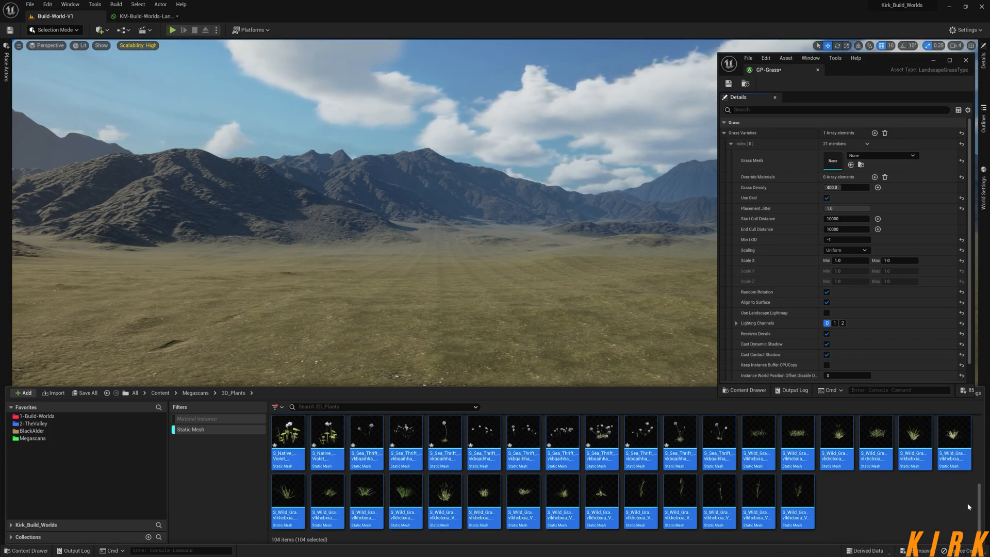
Save all unsaved assets, including GP-Grass, the landscape material and the plant meshes, enlarging the save list to review it
scroll(883, 504, up, 2)
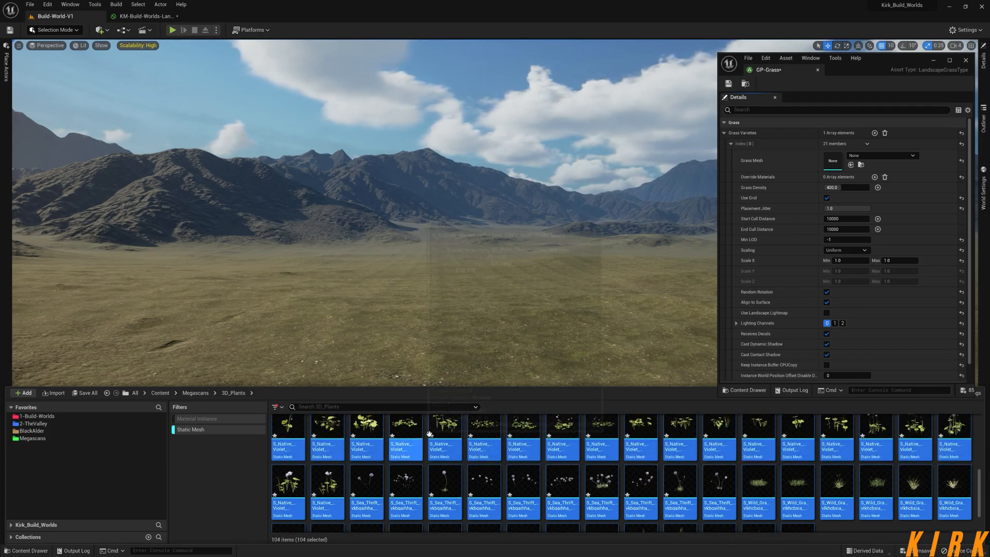
scroll(803, 480, up, 3)
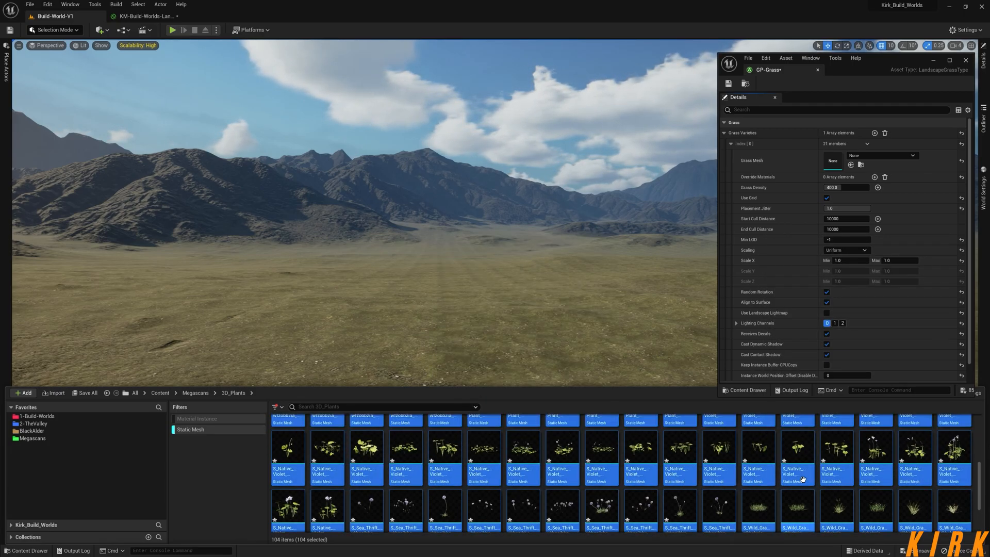
scroll(802, 480, down, 3)
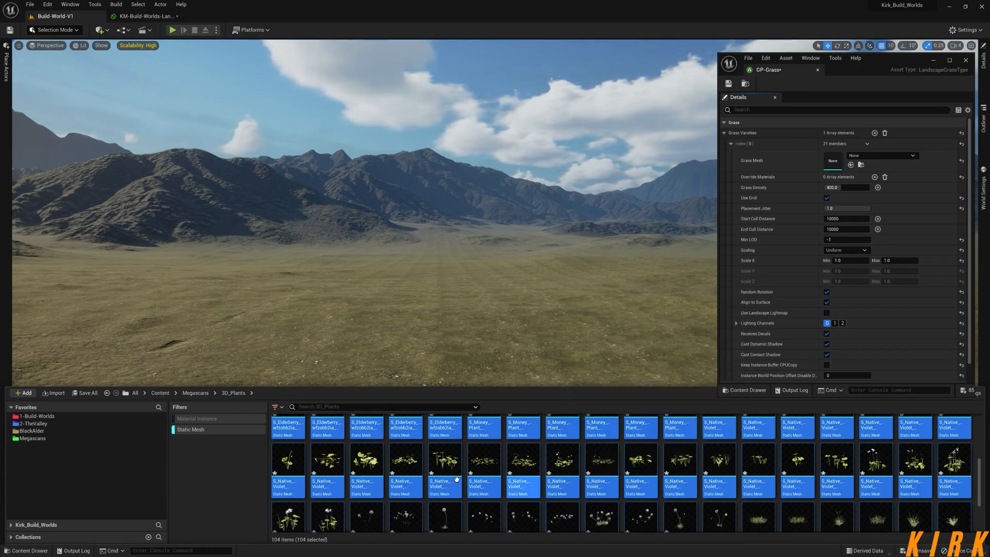
scroll(636, 479, up, 2)
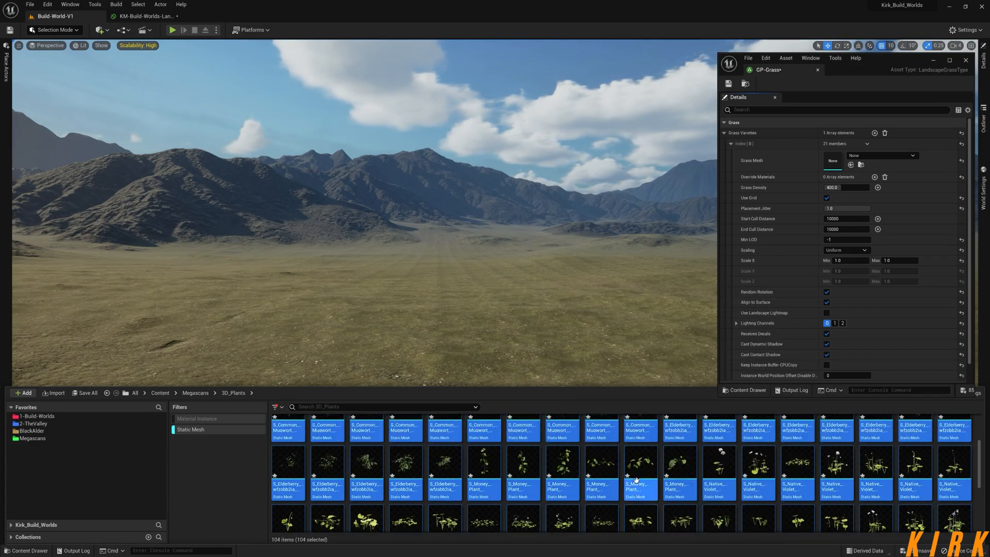
scroll(635, 479, up, 2)
scroll(635, 479, down, 6)
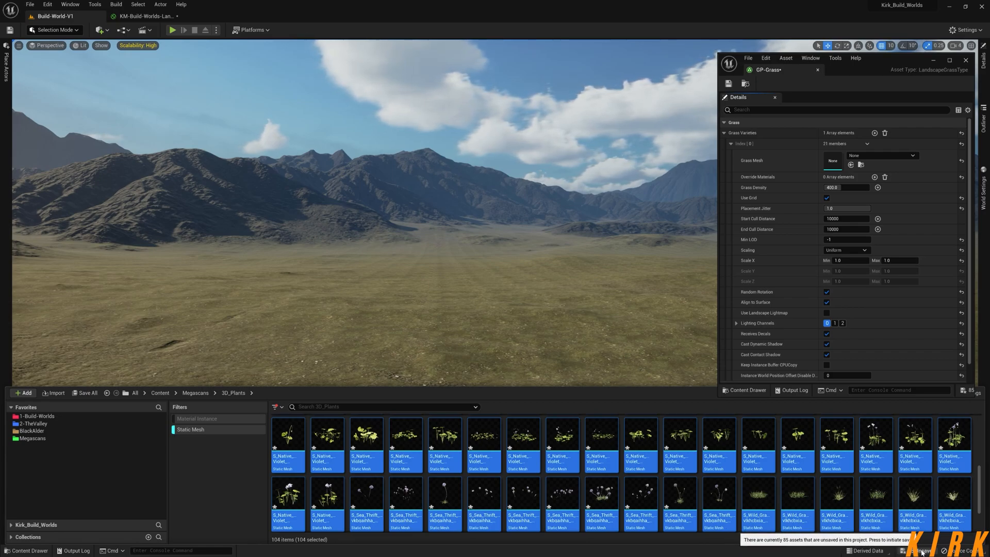
click(903, 551)
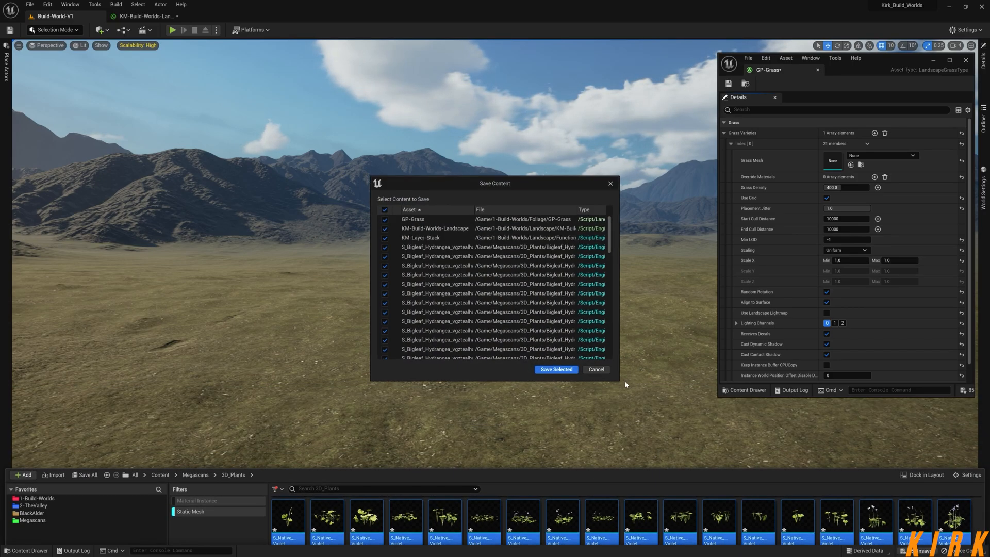
drag(618, 382, 695, 471)
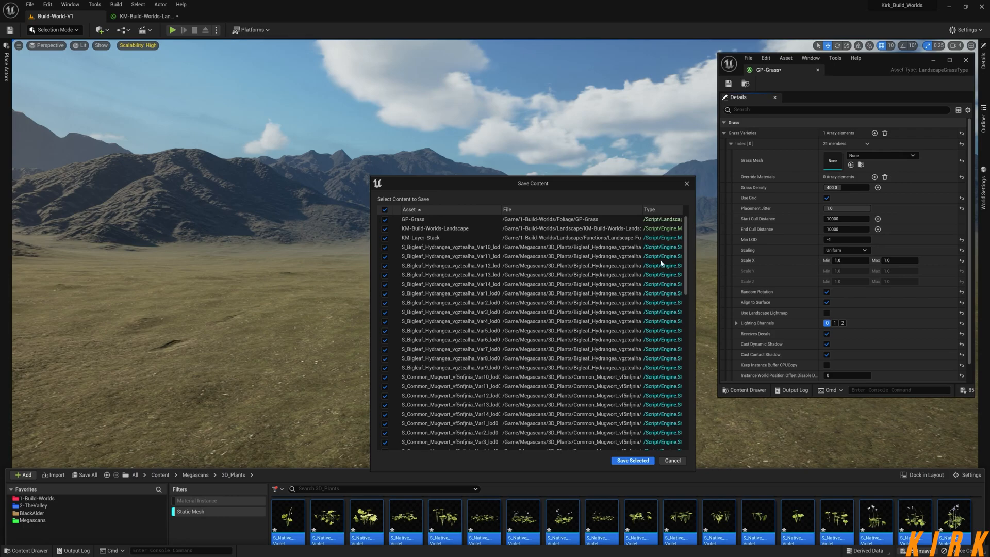
click(637, 461)
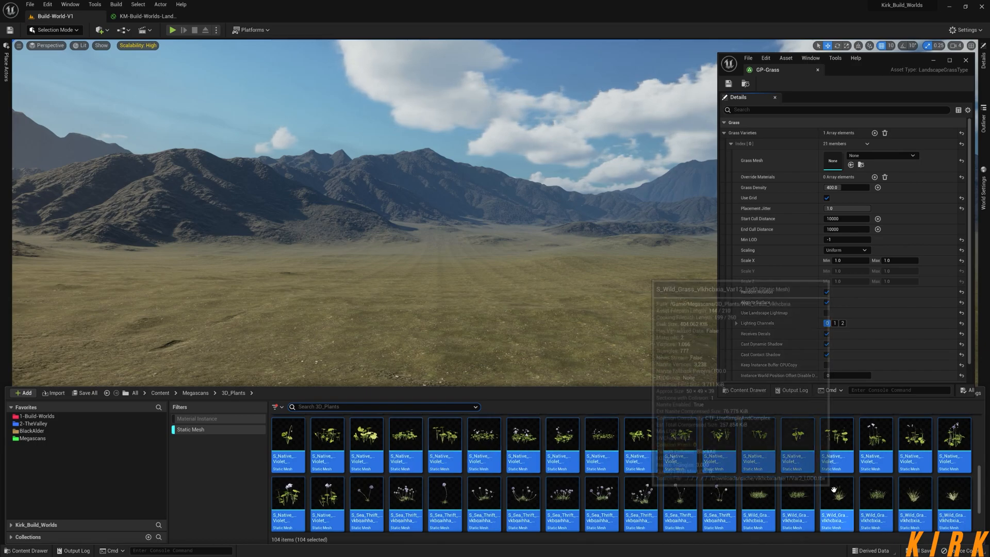
Assign S_Wild_Grass_vlkhcbxia_Var10_lod0 as the Grass Mesh of the first grass variety in GP-Grass
scroll(928, 500, down, 2)
click(893, 513)
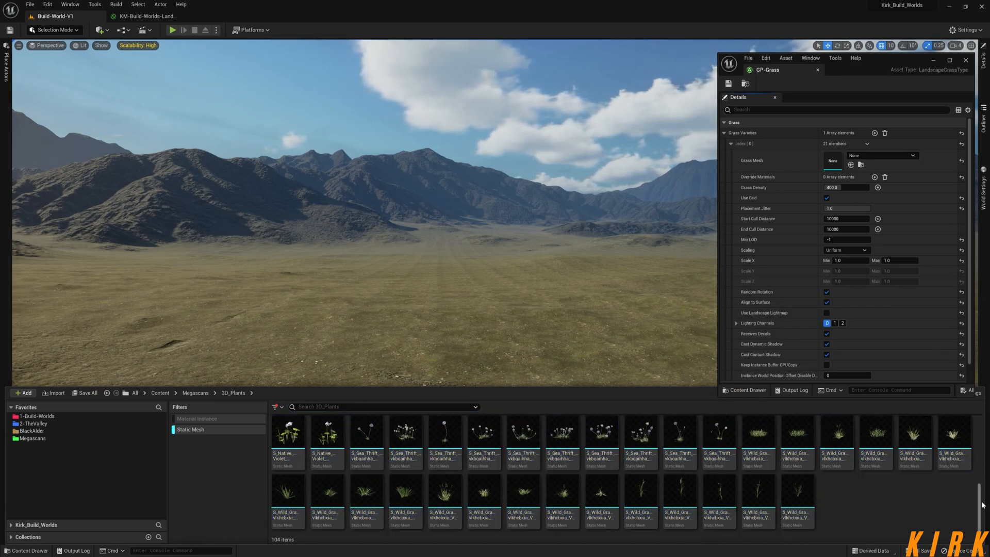
mouse_move(978, 506)
mouse_down()
mouse_move(978, 494)
mouse_move(978, 521)
mouse_move(978, 473)
mouse_move(978, 497)
mouse_up()
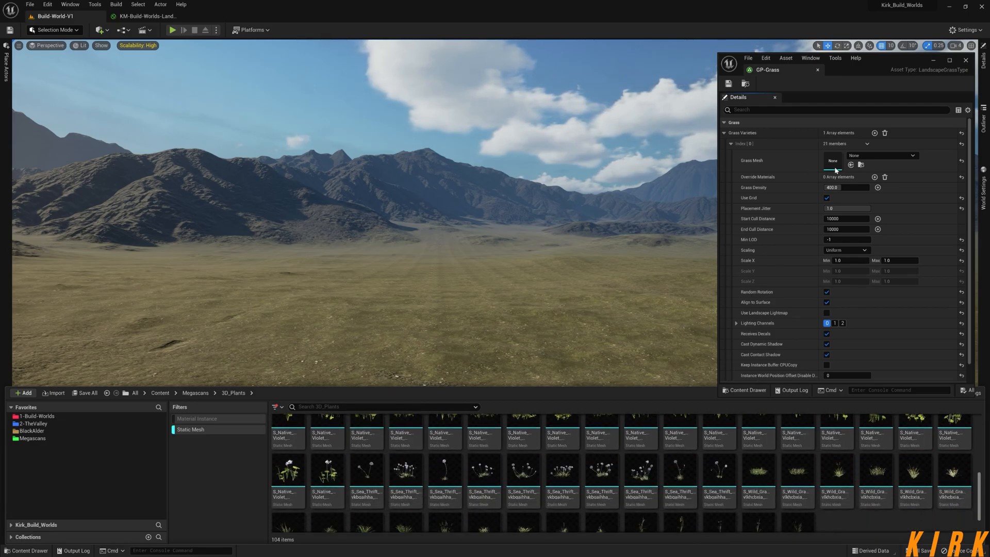
mouse_move(759, 474)
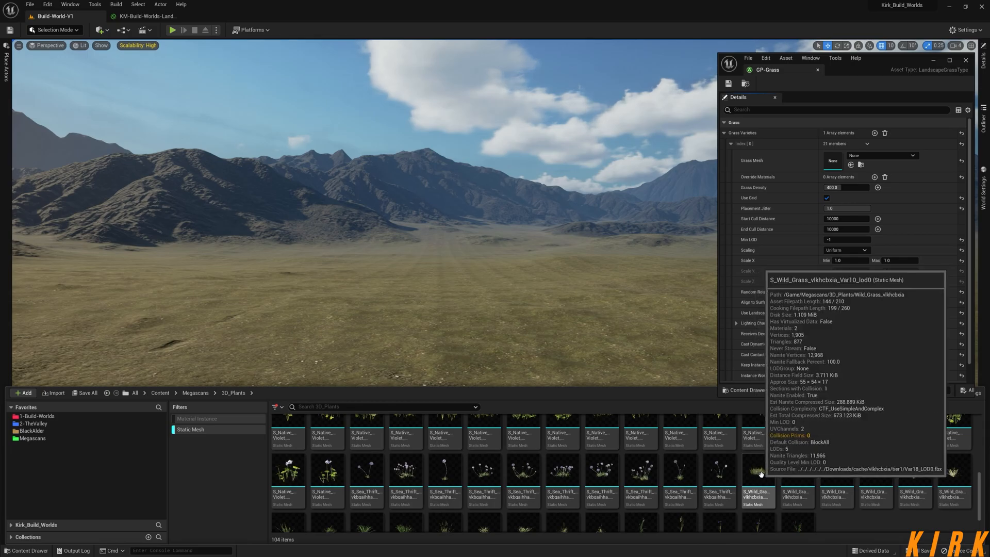
drag(755, 475, 833, 161)
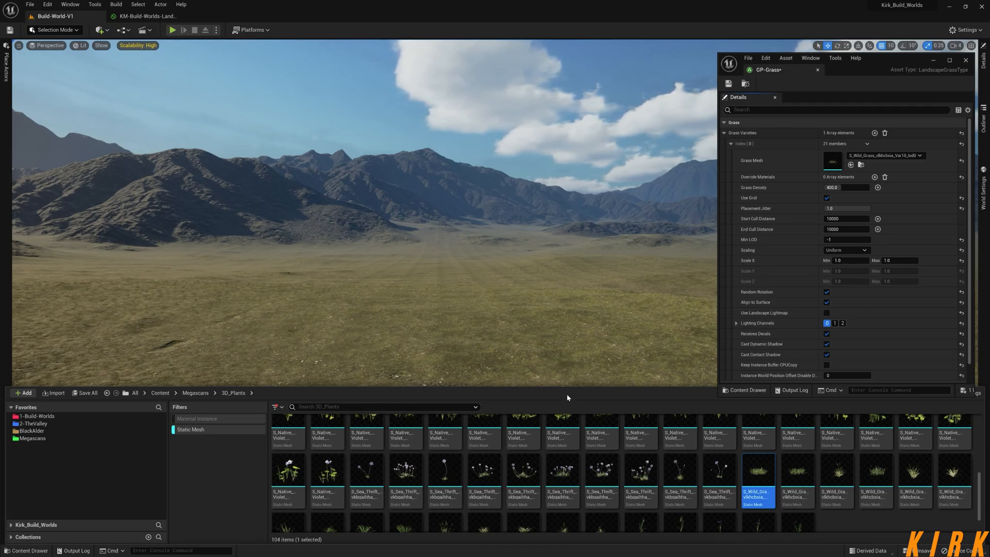
Fly closer to the ground to inspect the grass, and glance at the landscape material before returning to the Build-World-V1 level
mouse_move(551, 345)
right_down()
mouse_move(551, 420)
mouse_move(551, 326)
right_up()
key(w)
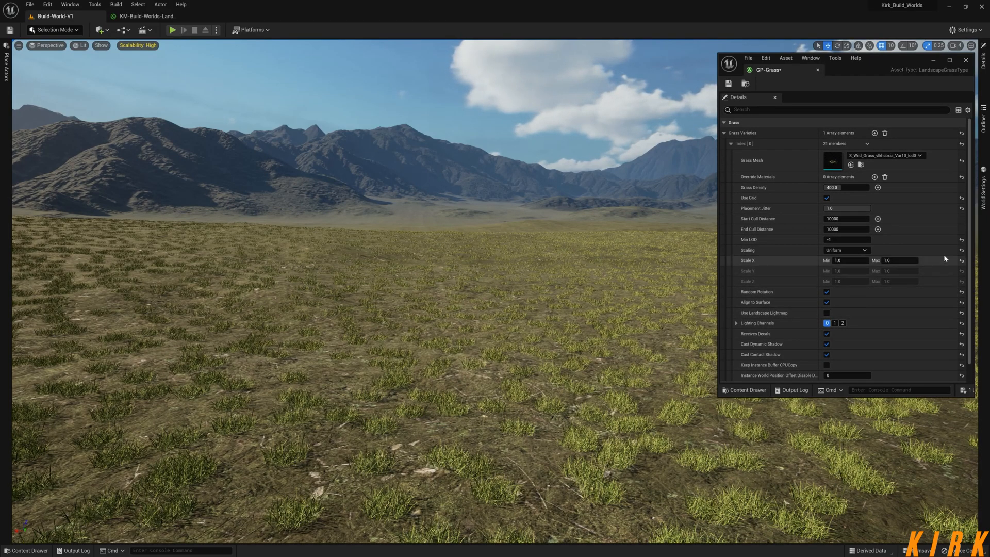
click(148, 16)
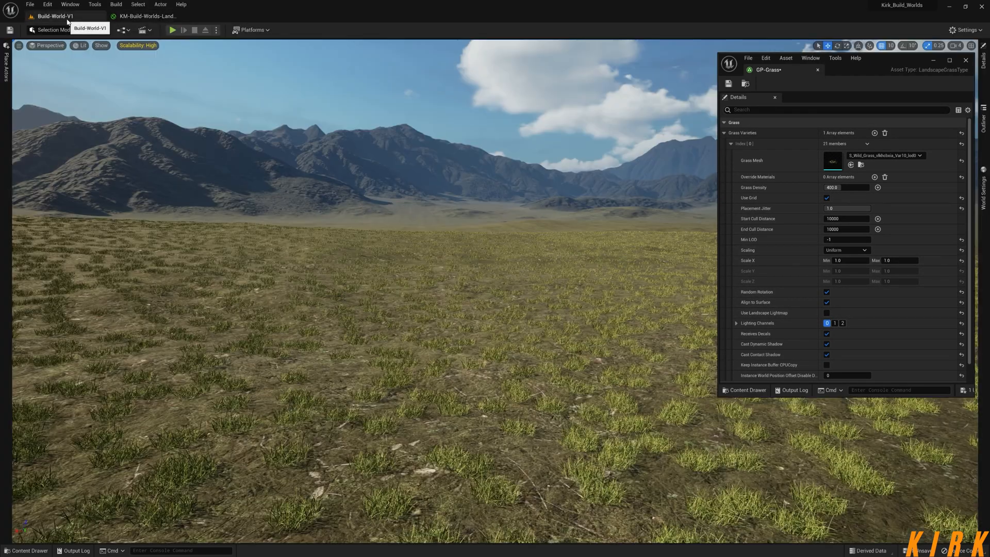
click(55, 16)
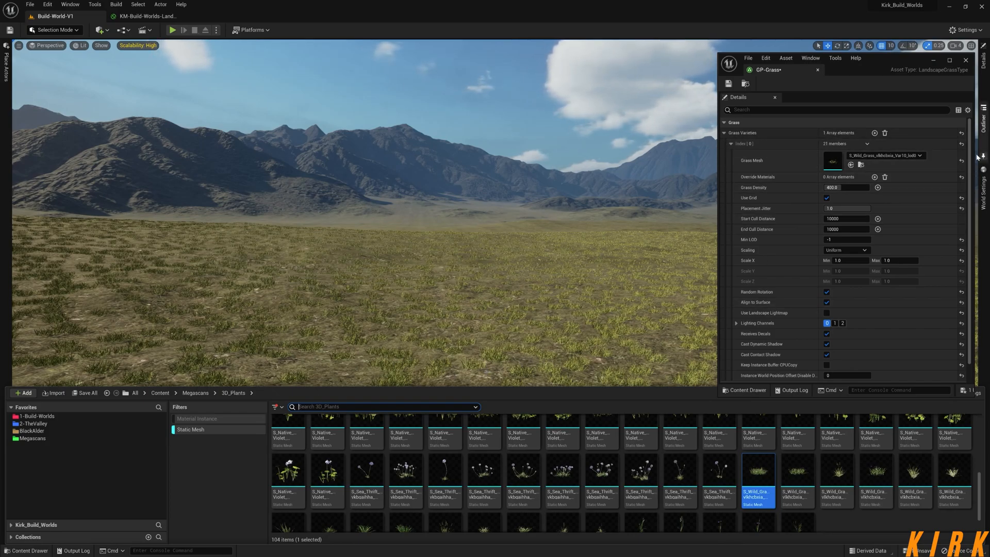
Add an override material entry to the grass variety and remove it again
click(944, 219)
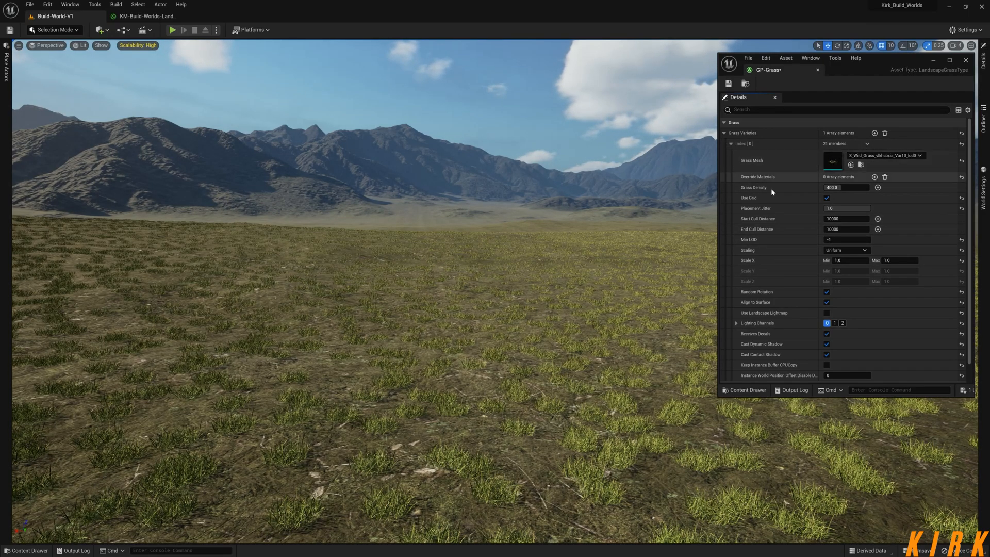
click(874, 177)
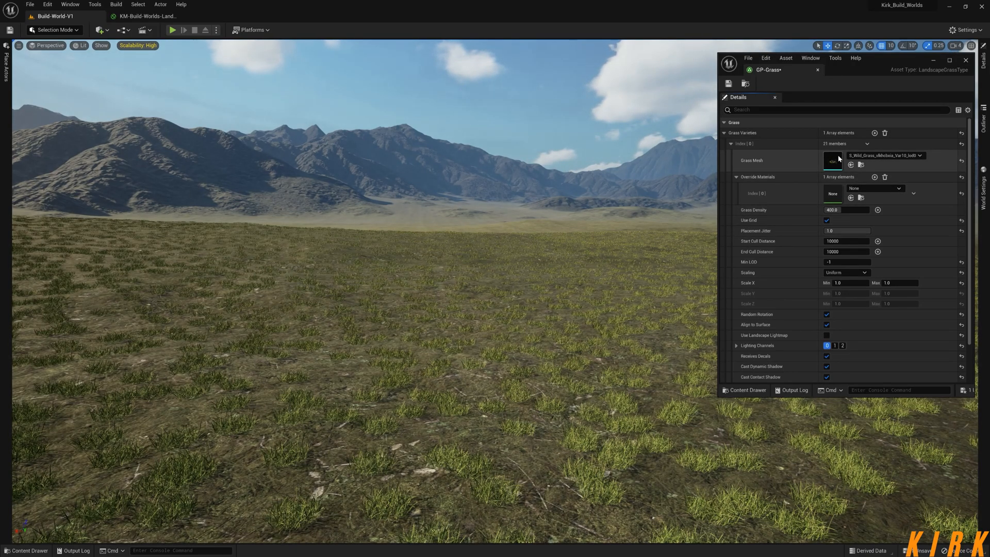
click(885, 177)
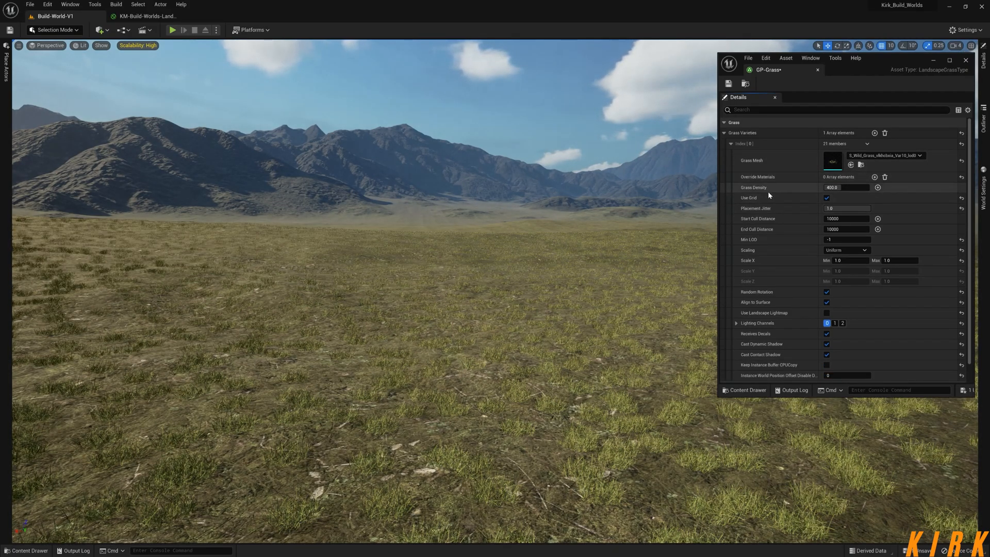
Set the Grass Density to 5 and look around the landscape to judge the coverage
click(845, 187)
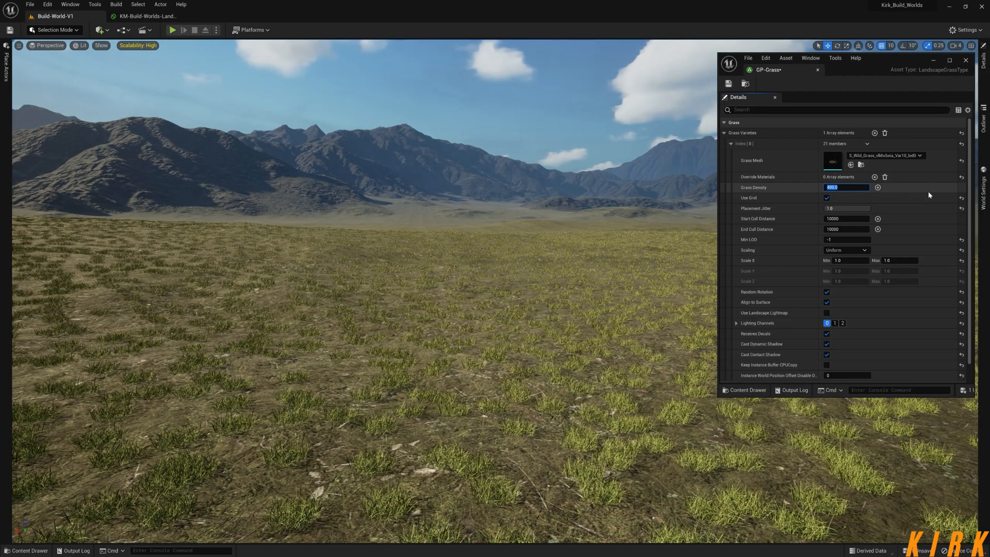
text(5)
key(Return)
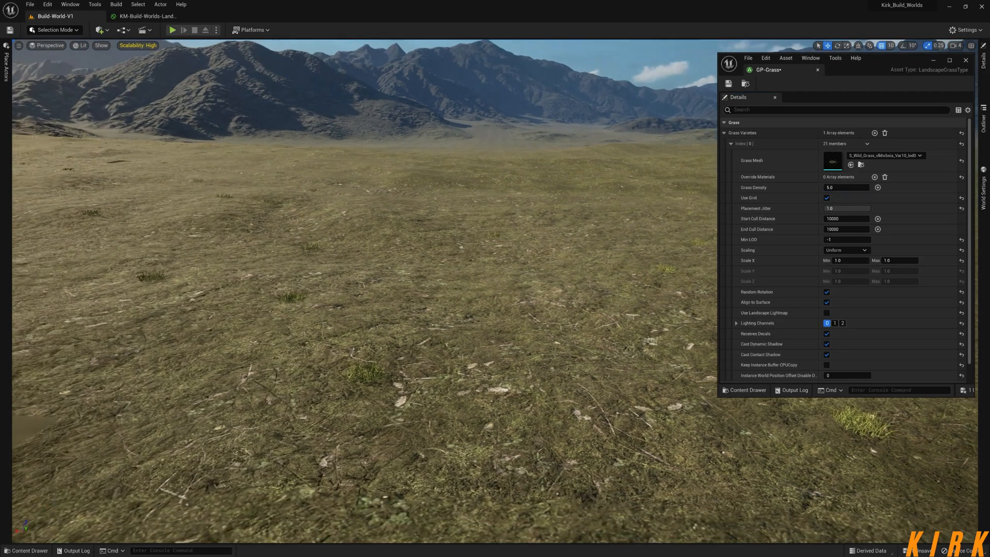
right_drag(227, 324, 144, 314)
right_drag(216, 230, 227, 211)
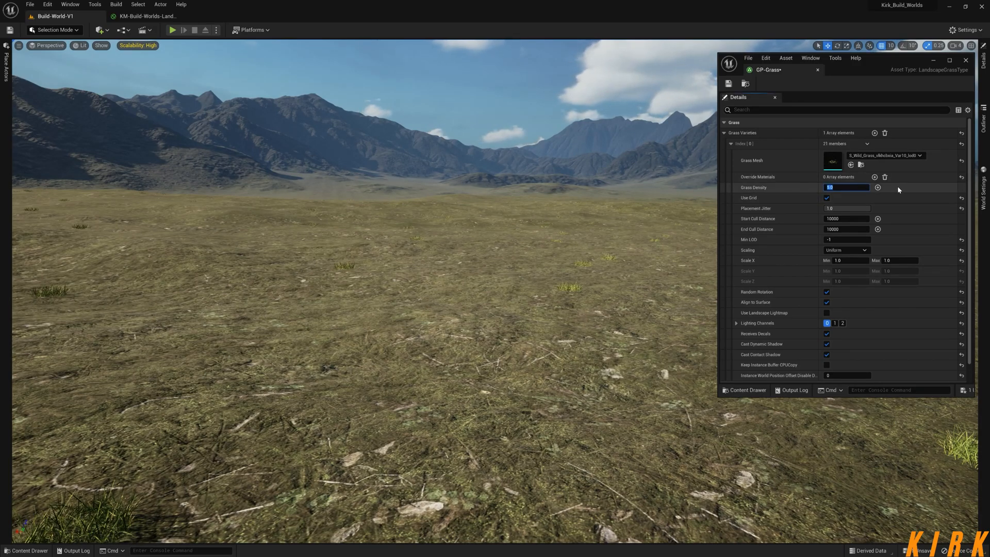
Set the Grass Density of the Wild Grass variety to 550
text(550)
key(Return)
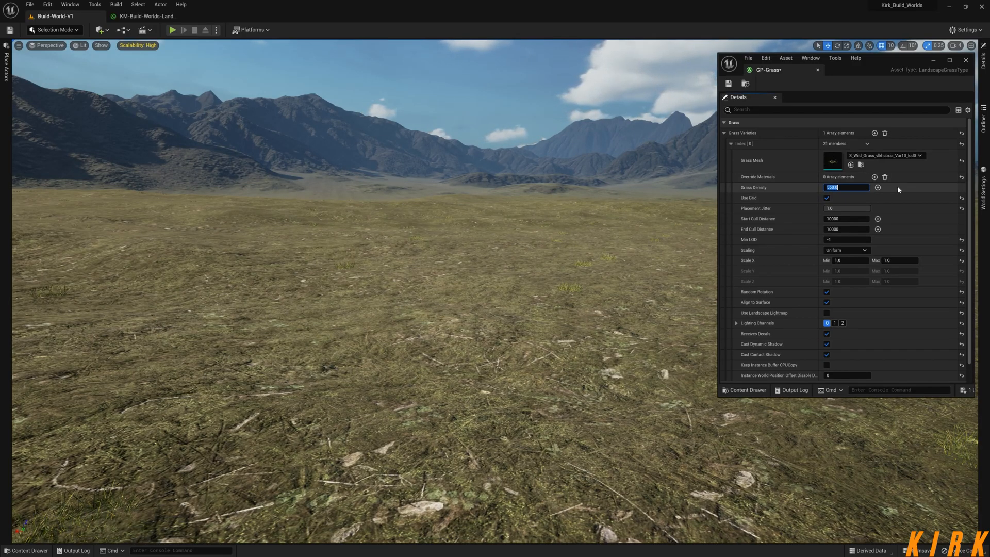
Place a cube shape in the level, raise it above the grass, and delete it again
mouse_move(535, 271)
right_down()
mouse_move(507, 277)
mouse_move(525, 259)
right_up()
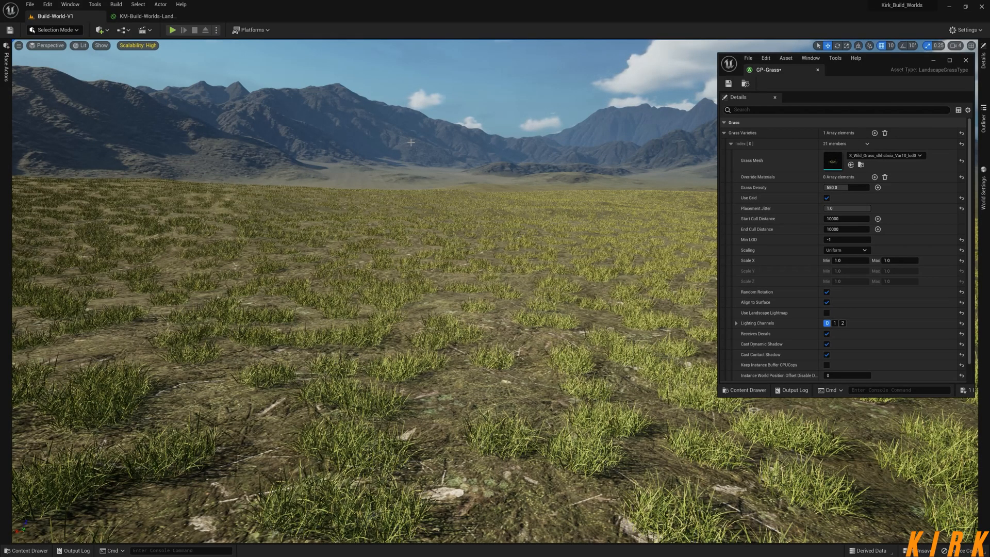
click(98, 29)
mouse_move(155, 111)
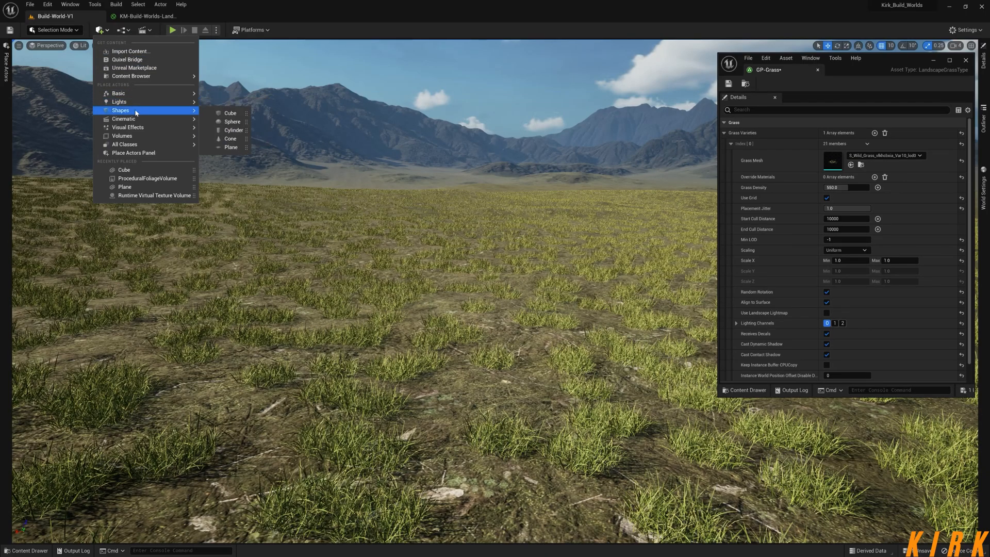
click(229, 114)
right_drag(495, 309, 469, 309)
key(w)
drag(510, 284, 510, 160)
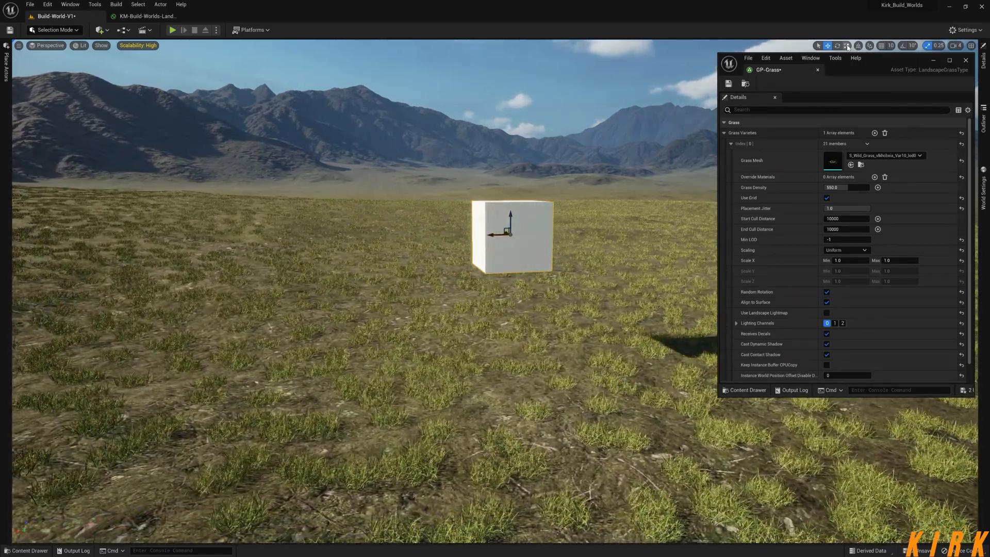
click(881, 46)
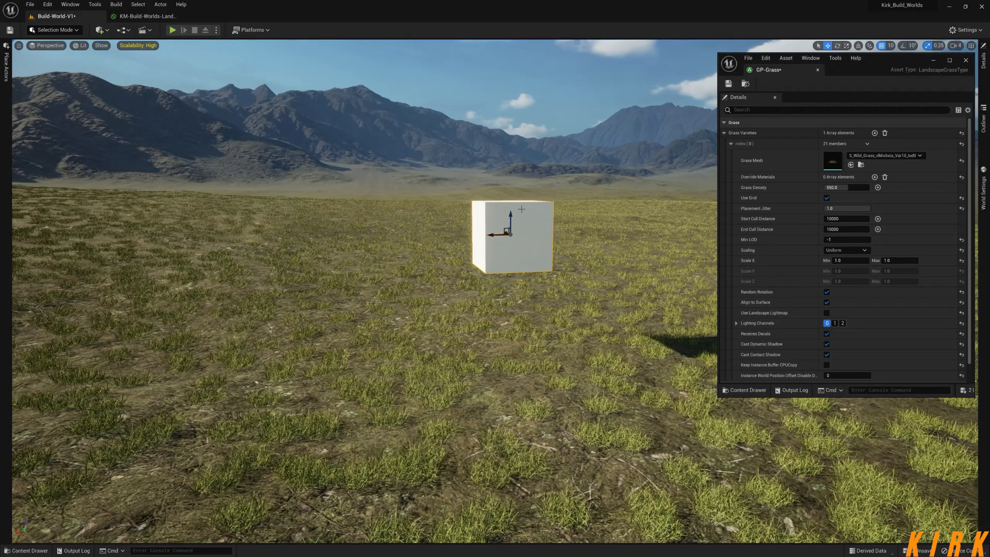
key(Delete)
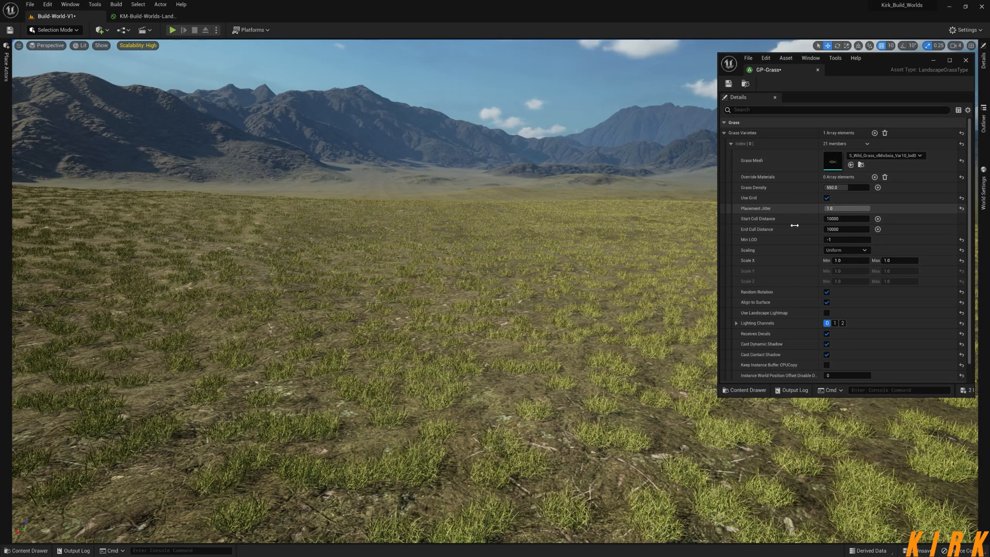
Set the Placement Jitter of the Wild Grass variety to 0 and look along the landscape to examine the placement pattern
right_drag(494, 268, 460, 264)
key(w)
key(w)
click(847, 209)
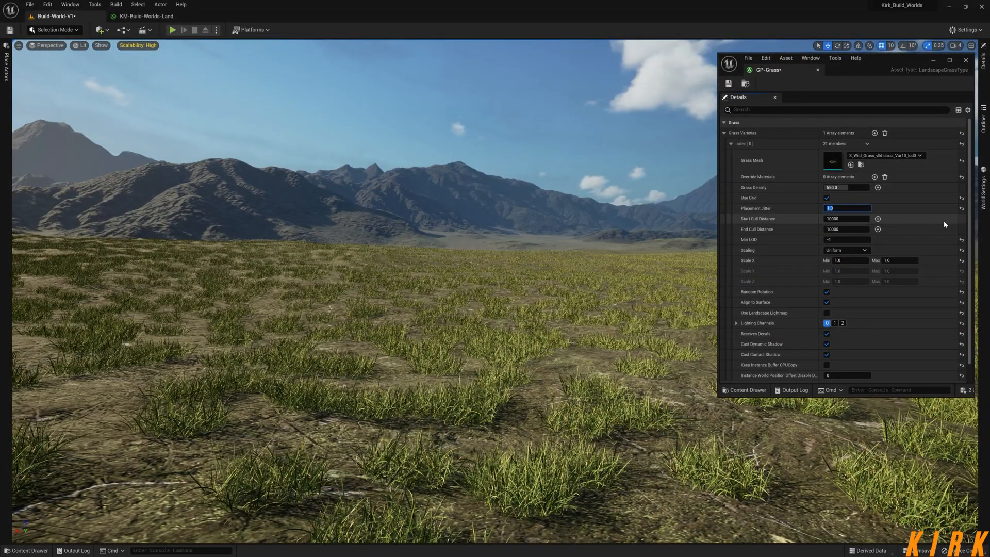
text(0)
key(Return)
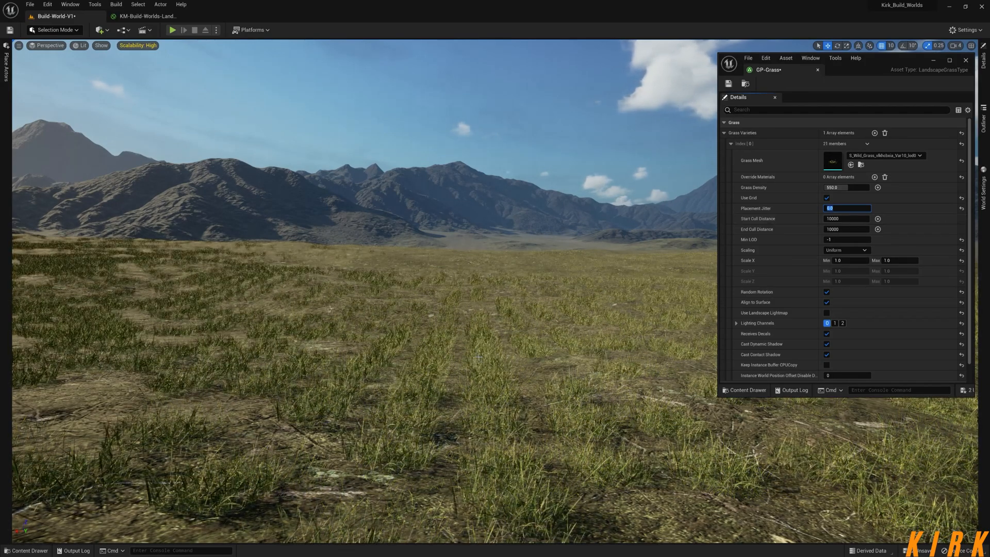
right_drag(432, 330, 624, 330)
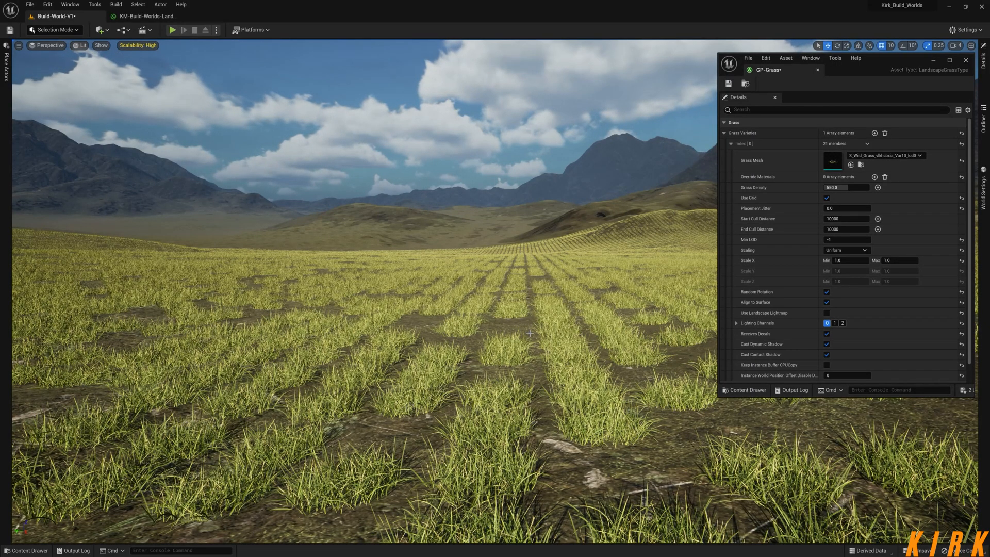
right_drag(531, 335, 235, 346)
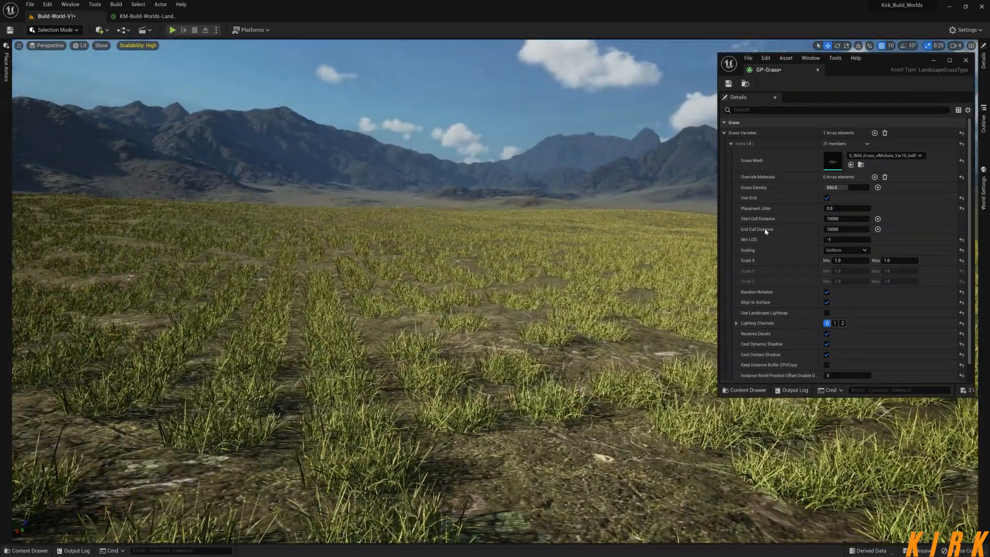
Set the Placement Jitter of the Wild Grass variety to 1 and look around to check the grass distribution
click(845, 209)
text(1)
key(Return)
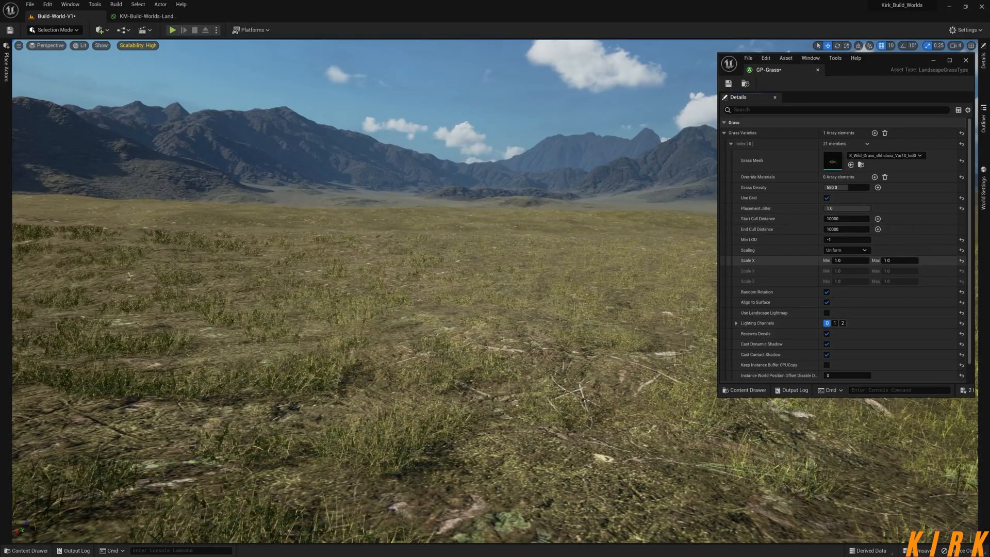
right_drag(542, 330, 199, 349)
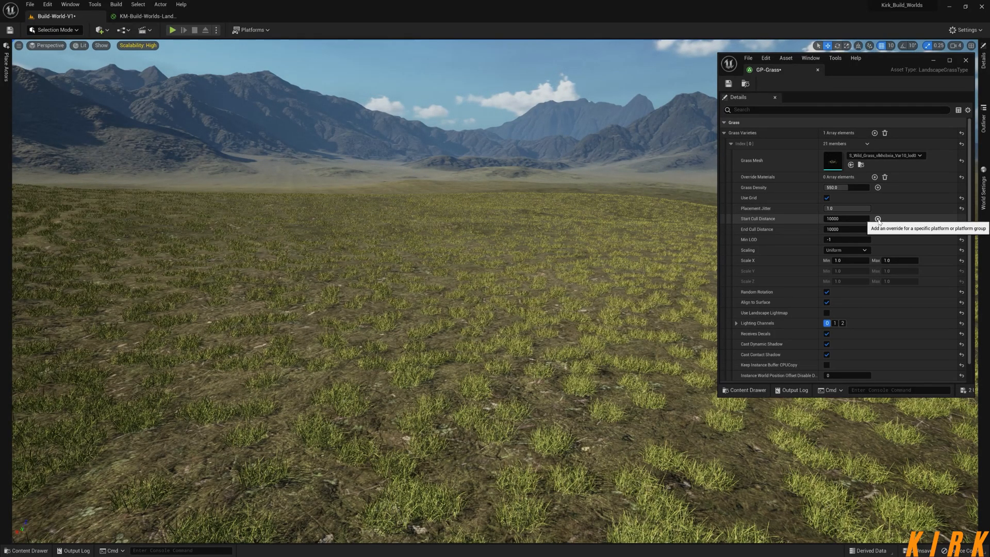
Check the platform override options for Start Cull Distance, and rise above the landscape to examine where the distant grass is culled
click(877, 218)
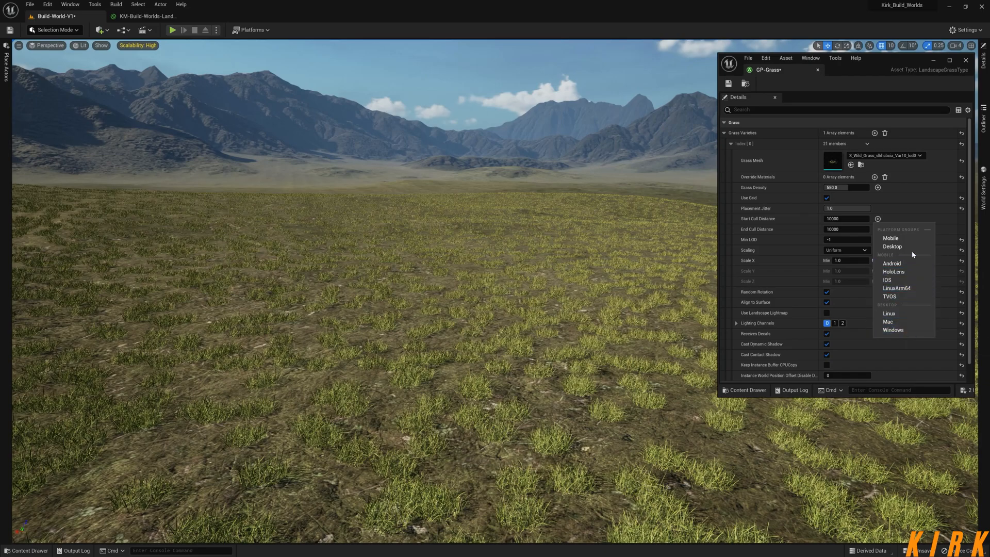
click(896, 218)
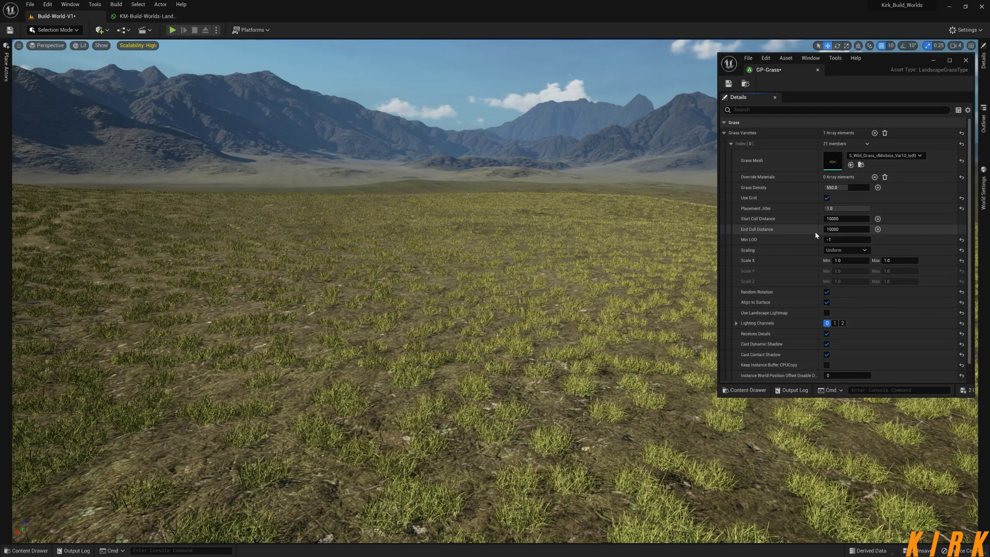
right_drag(611, 243, 704, 225)
key(w)
key(e)
key(e)
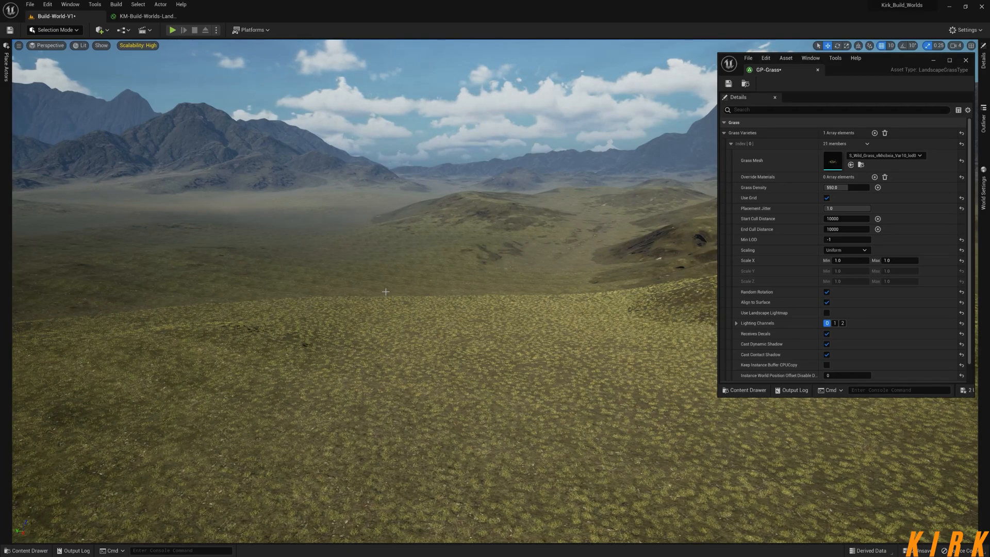
key(q)
right_drag(514, 304, 501, 302)
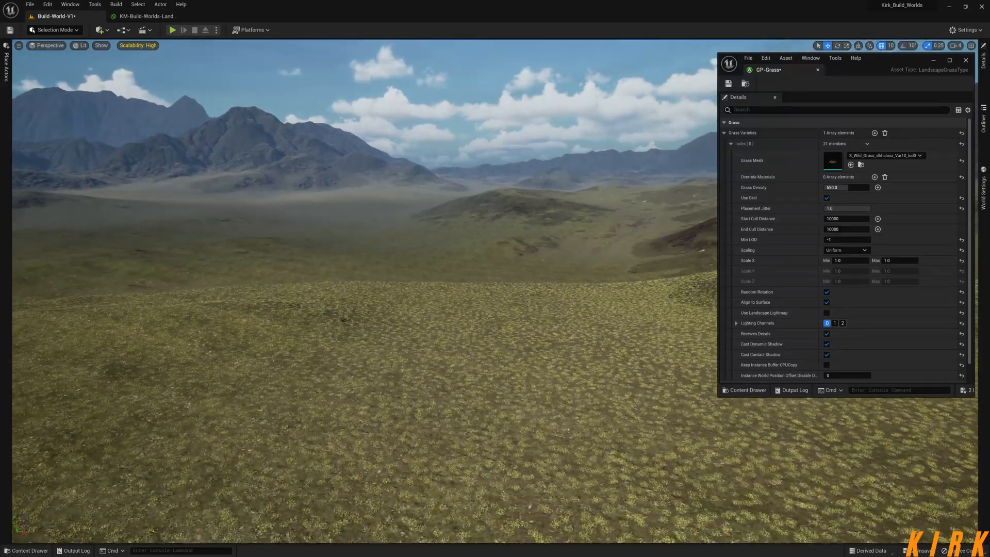
Set the End Cull Distance to 20000 and fly over the landscape to examine the distant grass
click(844, 230)
text(2)
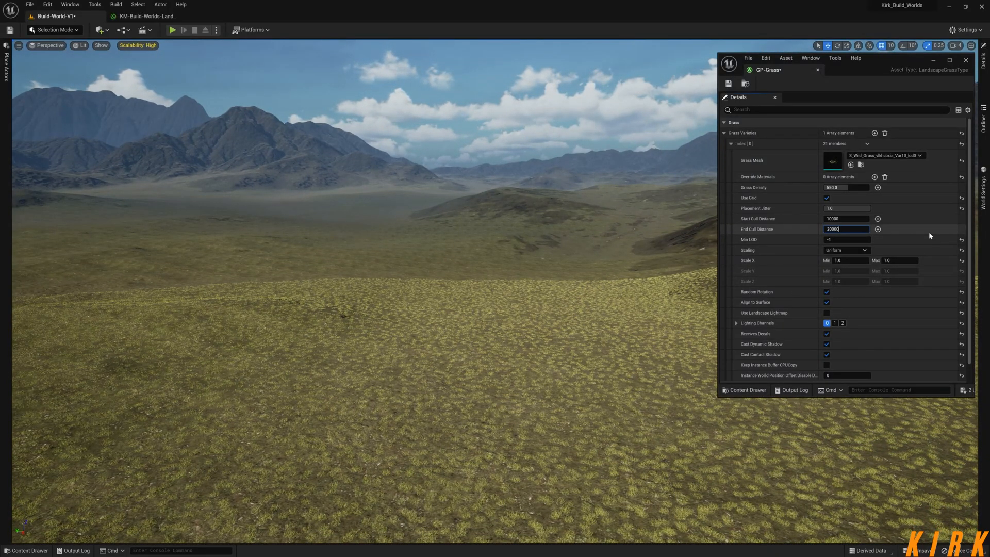
key(Return)
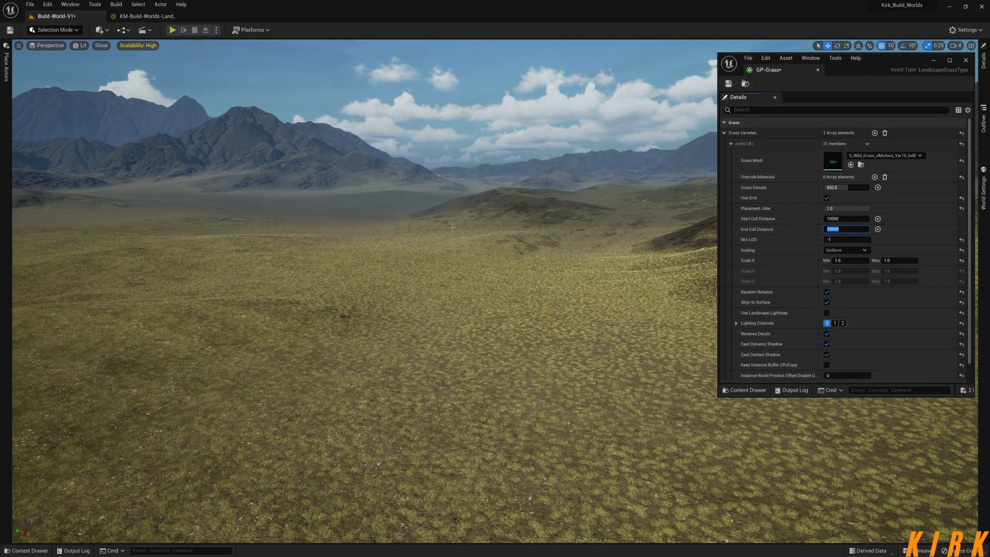
key(w)
right_drag(464, 289, 355, 301)
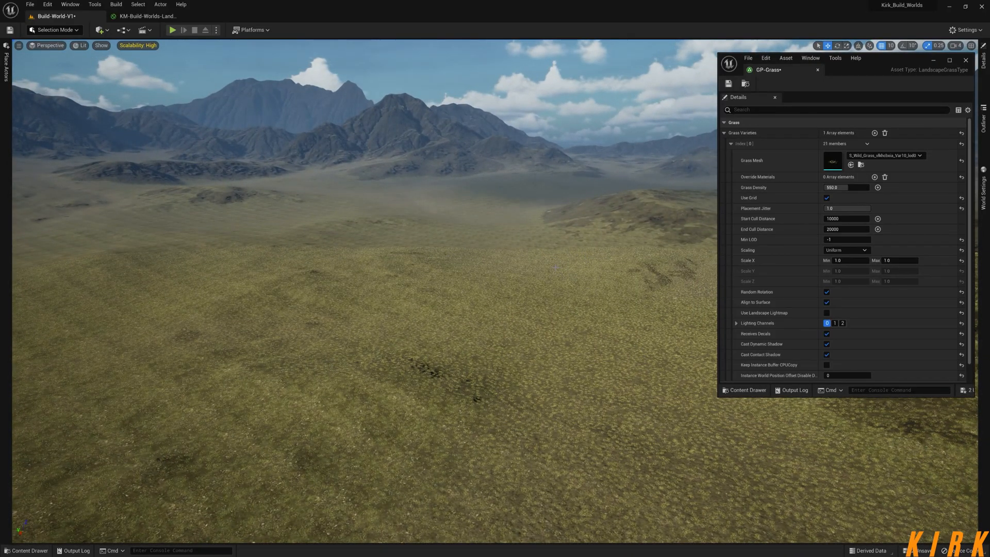
key(w)
right_drag(578, 276, 467, 232)
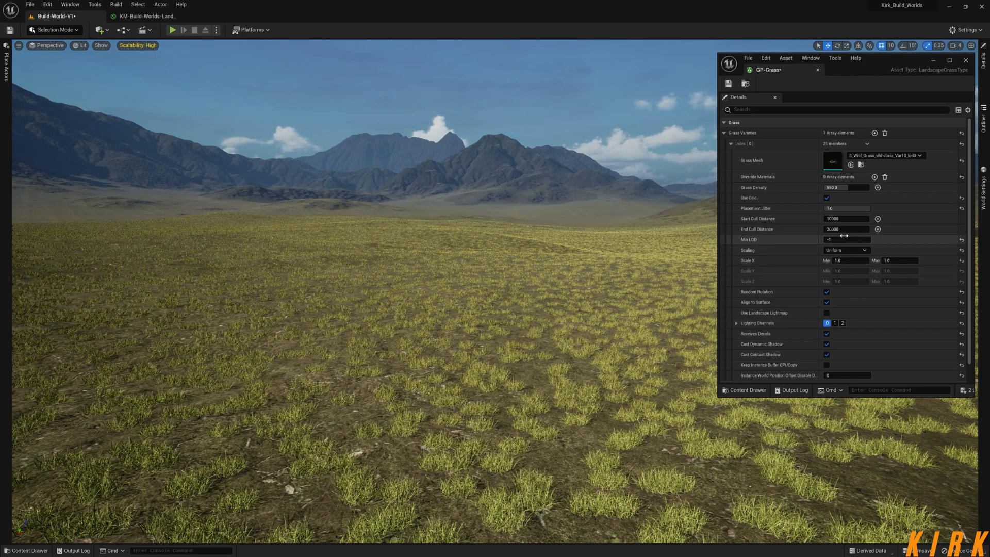
Set the End Cull Distance to 12000 and look around the landscape to check the grass coverage
click(853, 230)
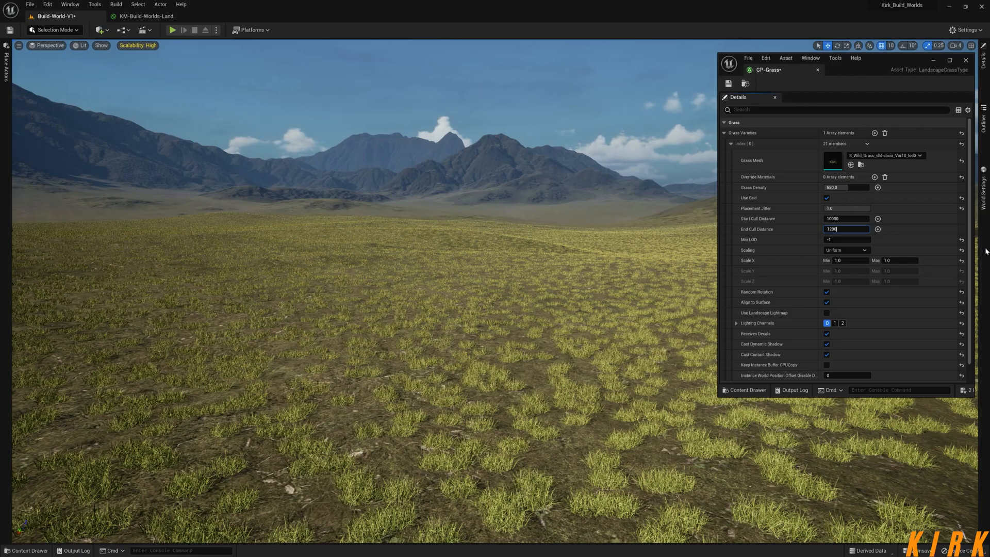
text(12000)
key(Return)
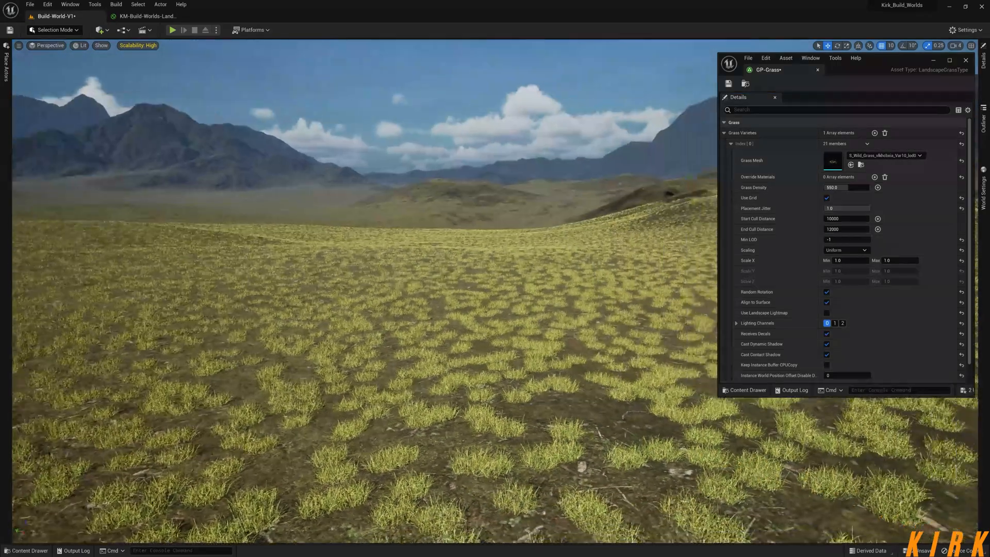
right_drag(495, 292, 396, 275)
right_drag(497, 275, 384, 281)
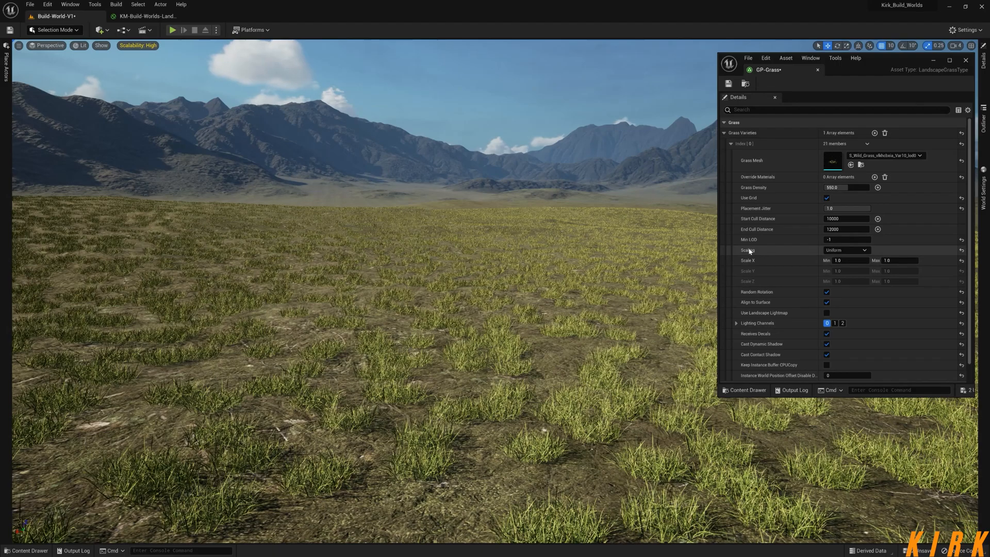
Switch the grass Scaling to Free and set the Scale X maximum to 2
click(866, 251)
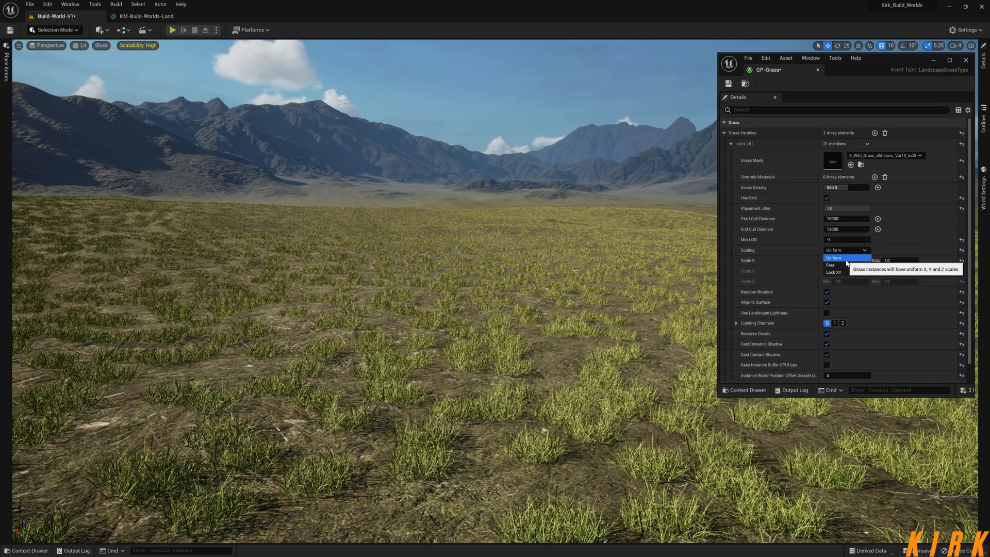
click(843, 260)
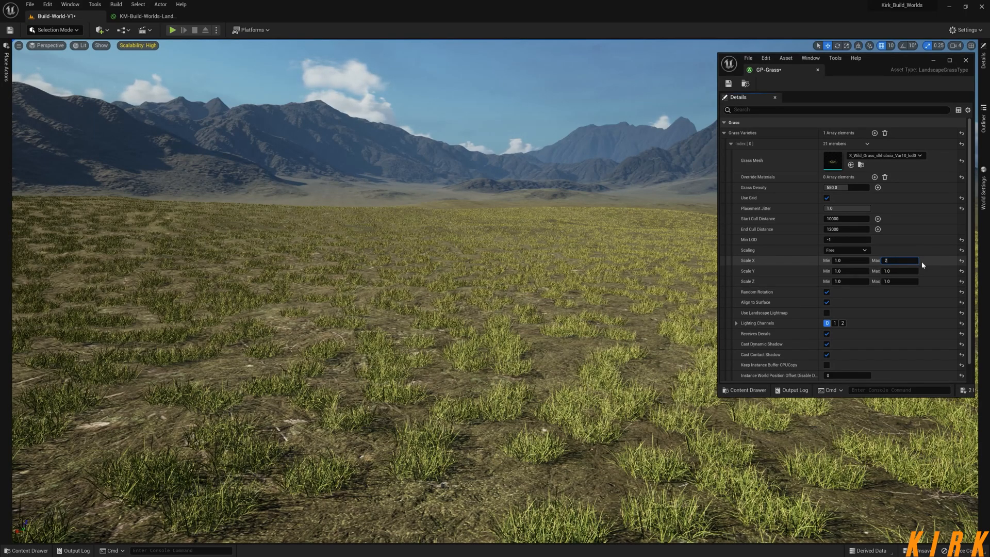
key(Return)
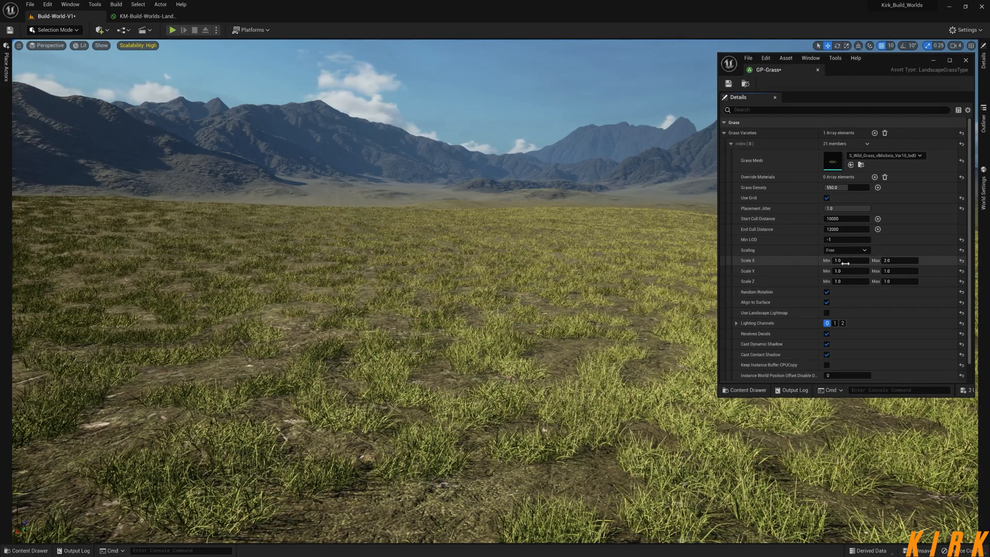
Reset Scale X and restore both its minimum and maximum to 1
click(961, 261)
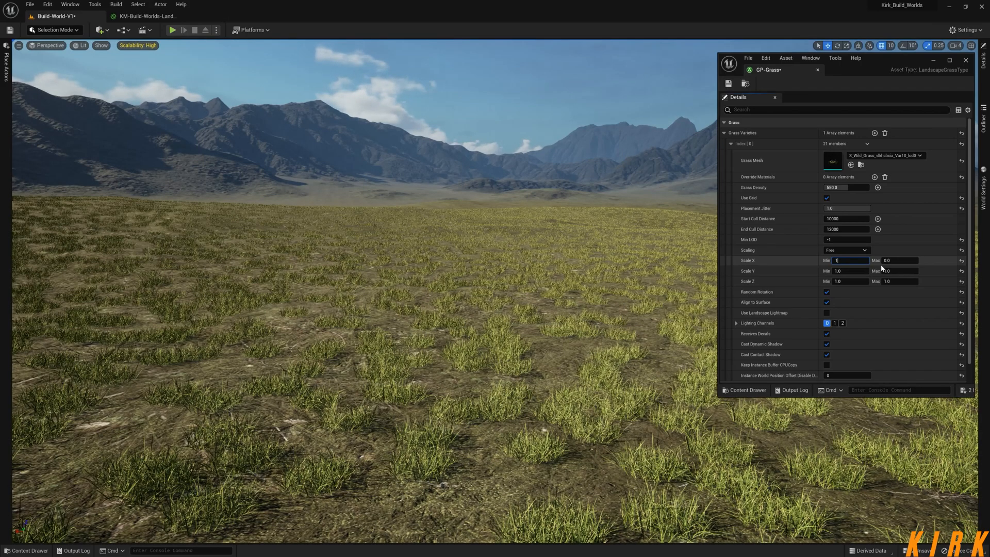
text(1)
key(Tab)
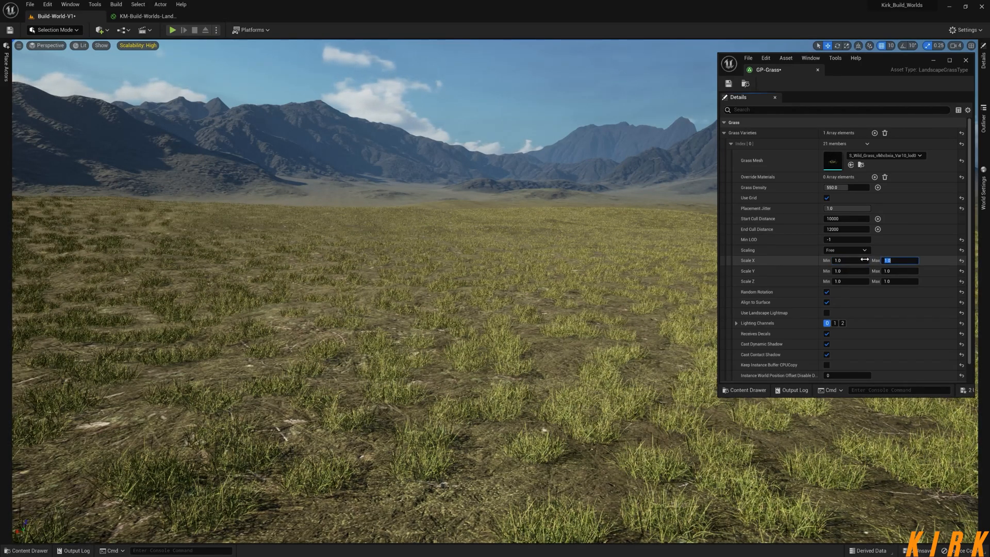
Try the Lock XY option for the grass Scaling, and return it to Uniform
click(866, 251)
click(847, 272)
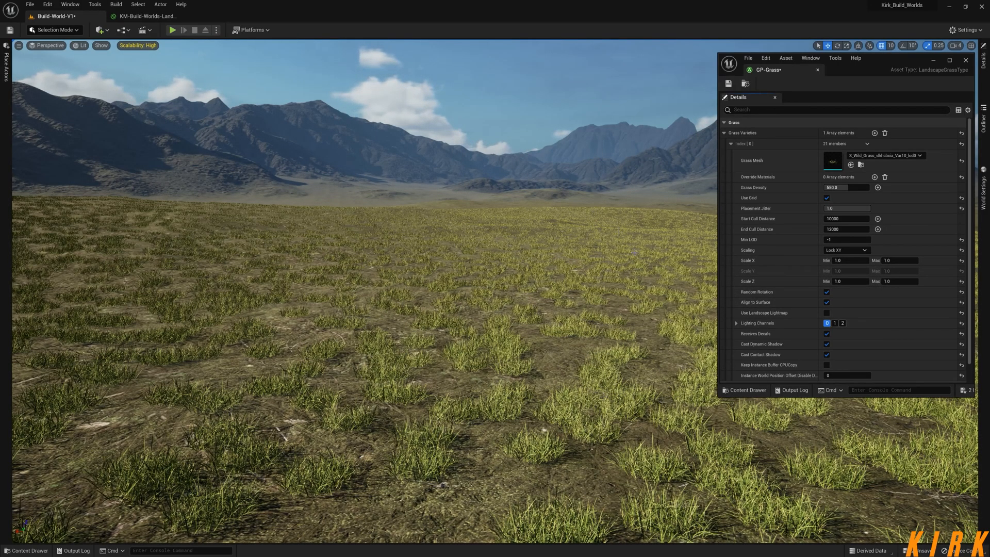
click(846, 250)
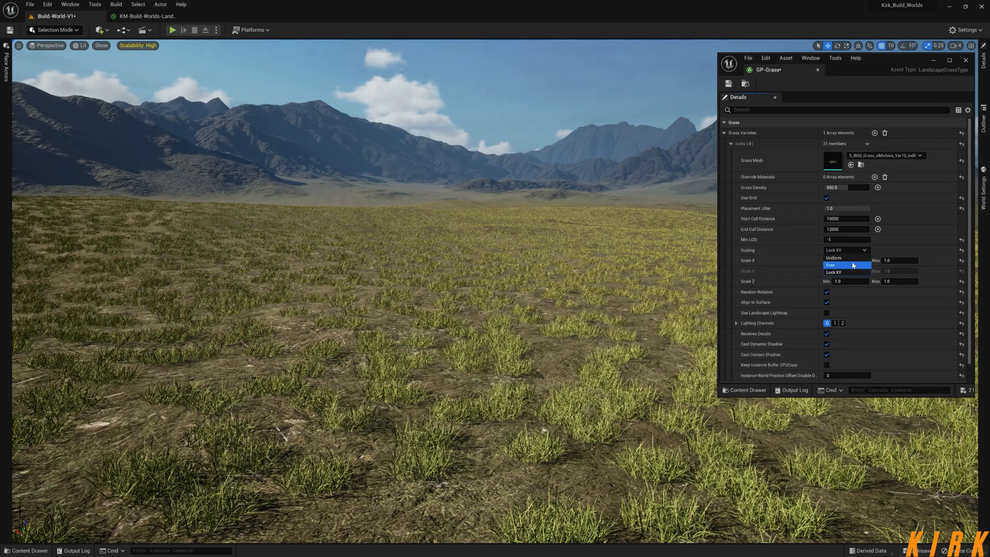
click(837, 259)
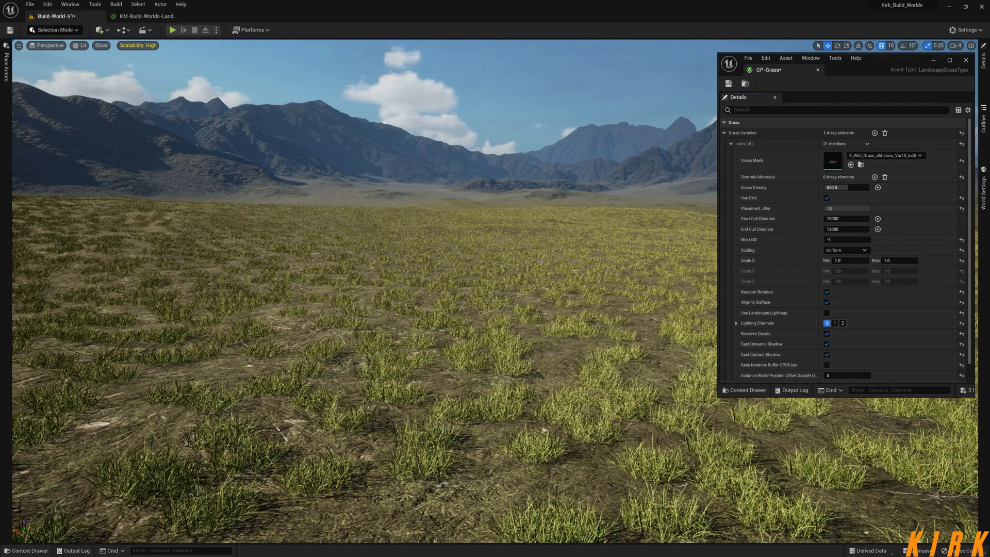
Set the uniform Scale X range to a minimum of 1.2 and a maximum of 1.8, and inspect the grass size
click(850, 260)
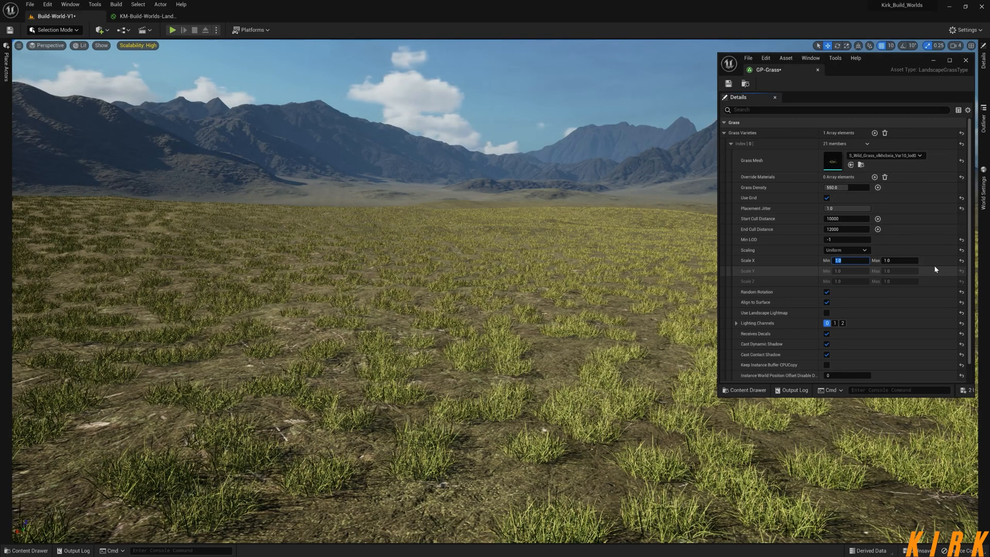
key(Tab)
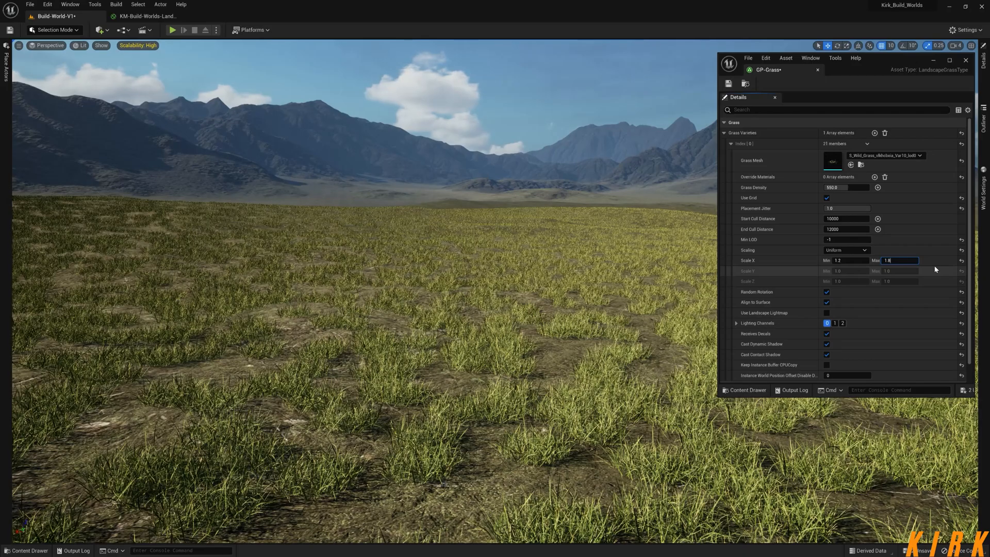
text(1.8)
key(Return)
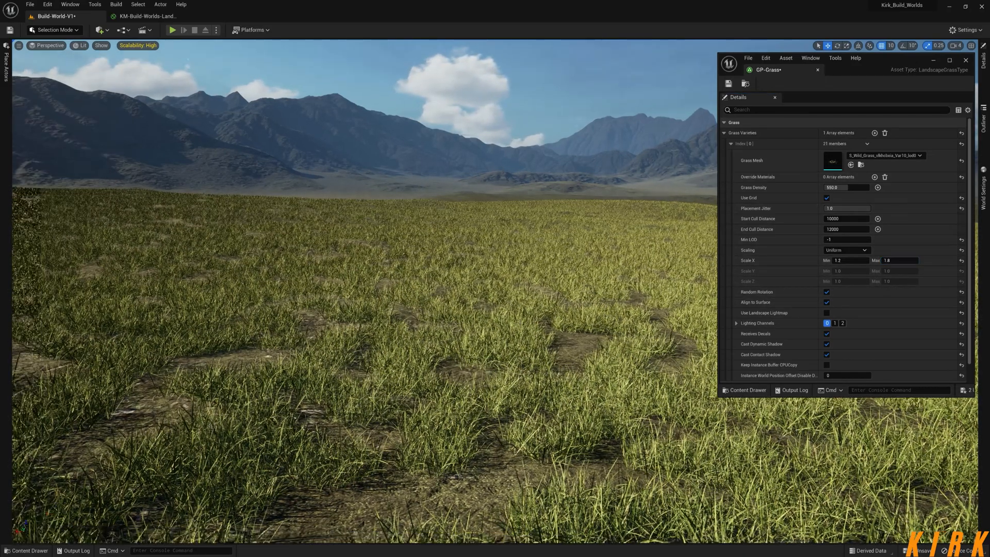
right_drag(392, 289, 372, 314)
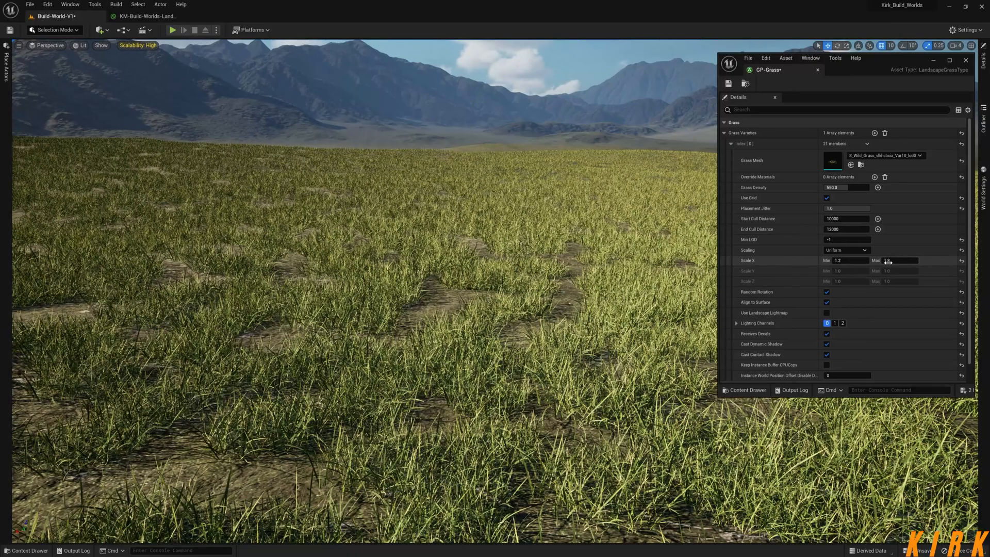
right_drag(618, 319, 642, 319)
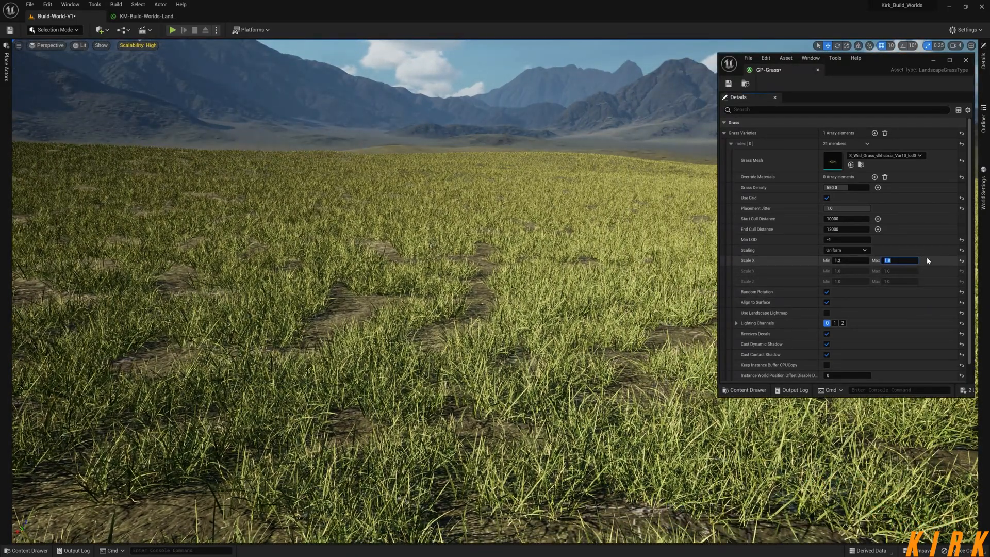
Try a Scale X maximum of 3 for the grass, and set it back to 1.8
key(Return)
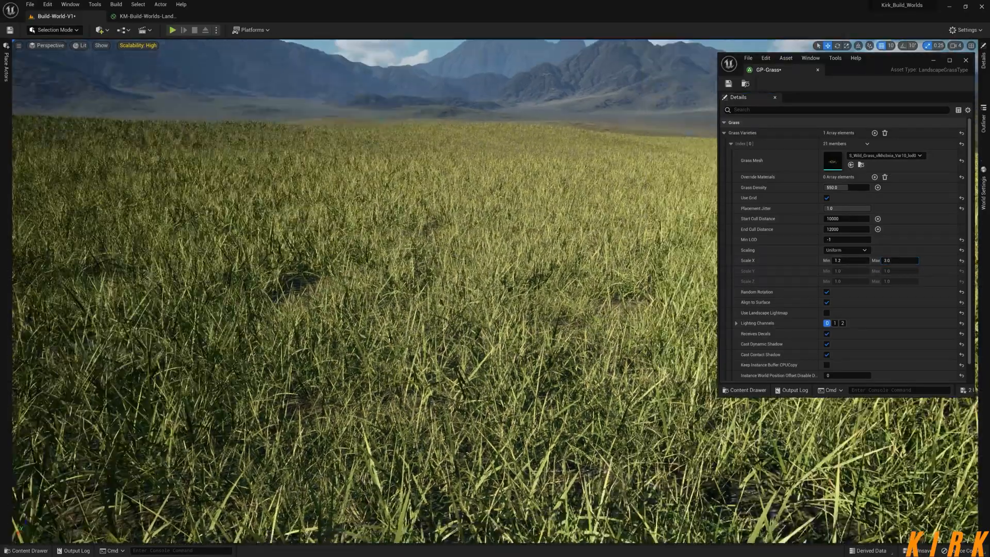
right_drag(567, 320, 550, 312)
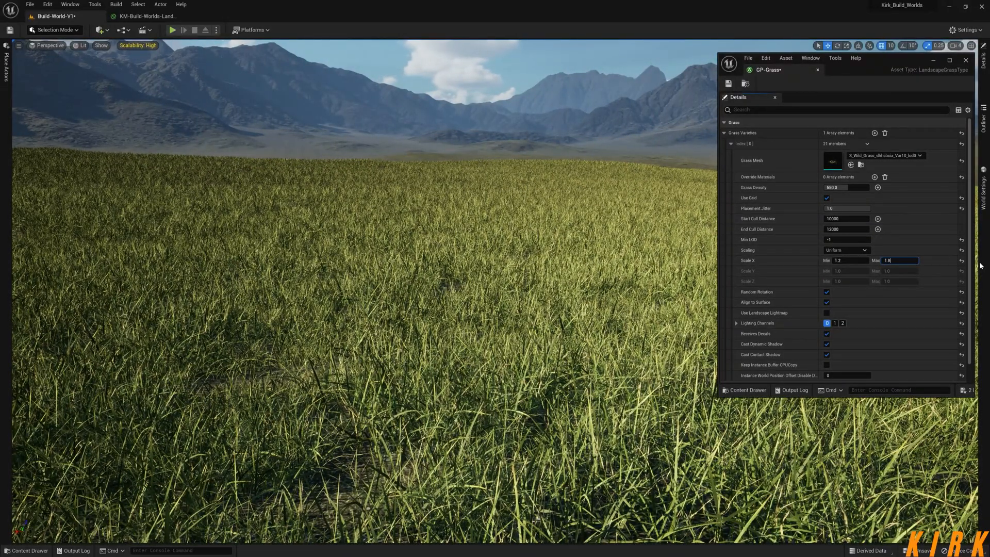
key(Return)
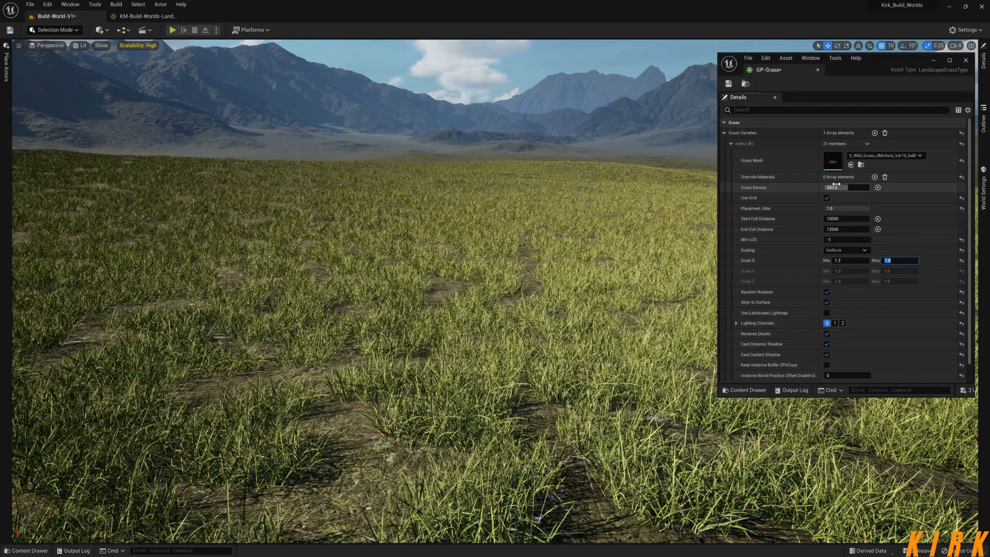
mouse_move(593, 257)
right_down()
mouse_move(600, 276)
mouse_move(619, 270)
mouse_move(608, 245)
mouse_move(590, 238)
right_up()
key(w)
key(s)
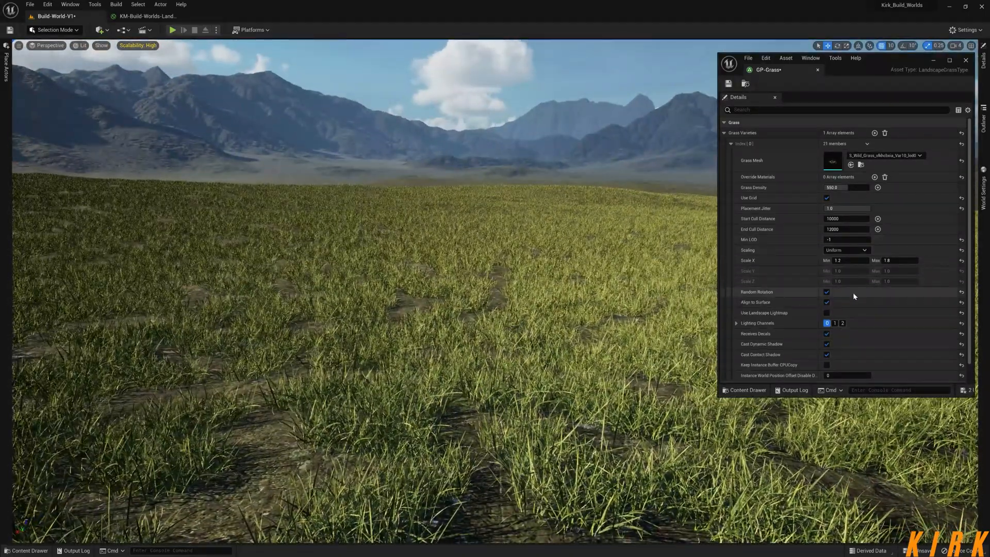
Turn off Random Rotation for the grass to compare the pattern, and turn it back on
scroll(815, 292, down, 2)
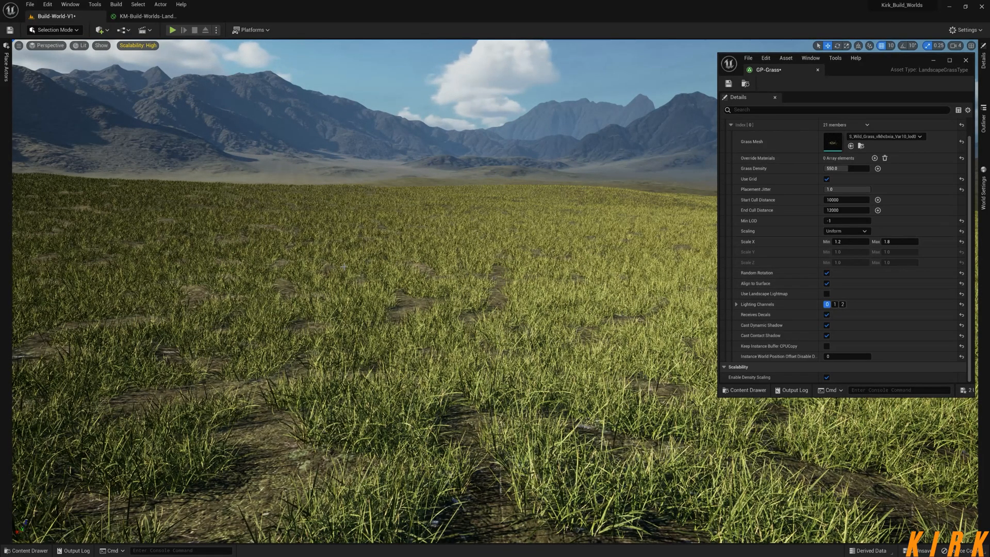
click(826, 273)
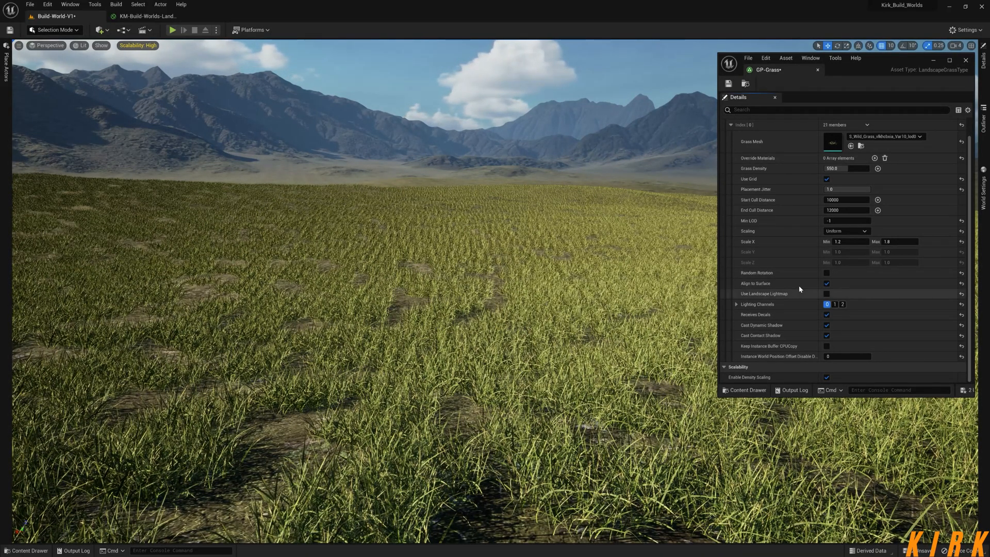
click(826, 272)
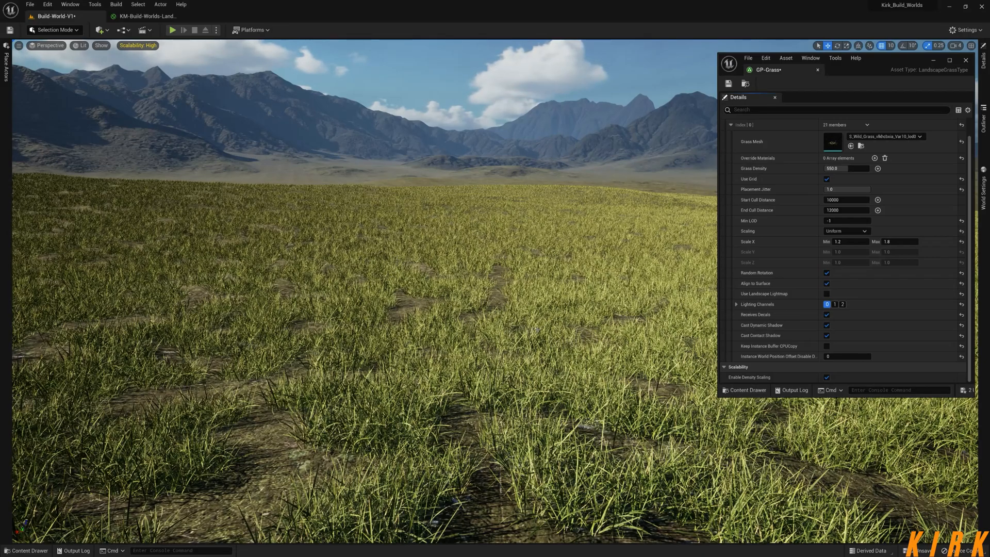
Turn off Align to Surface for the grass, inspect the blades at ground level, and turn it back on
click(827, 283)
right_drag(442, 331, 288, 389)
key(w)
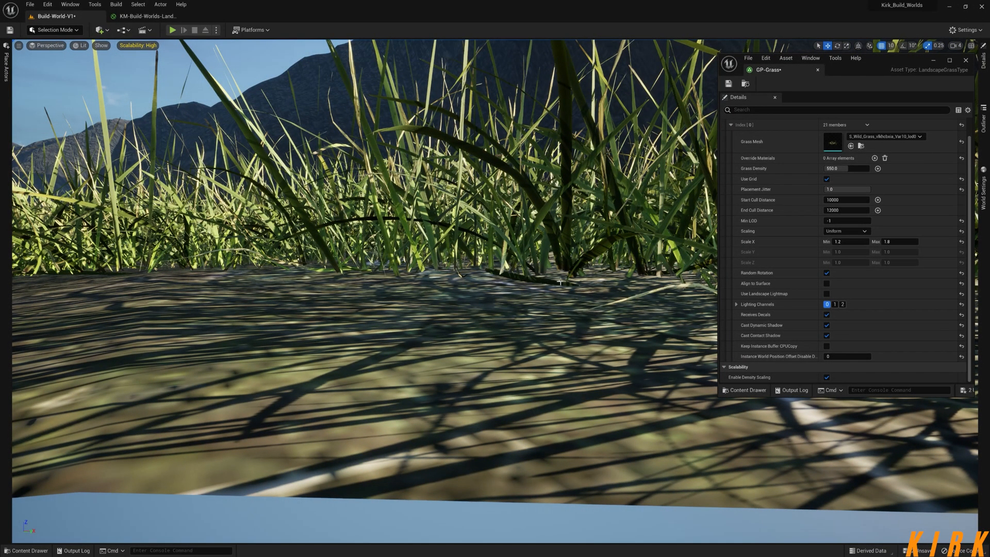
right_drag(494, 320, 646, 314)
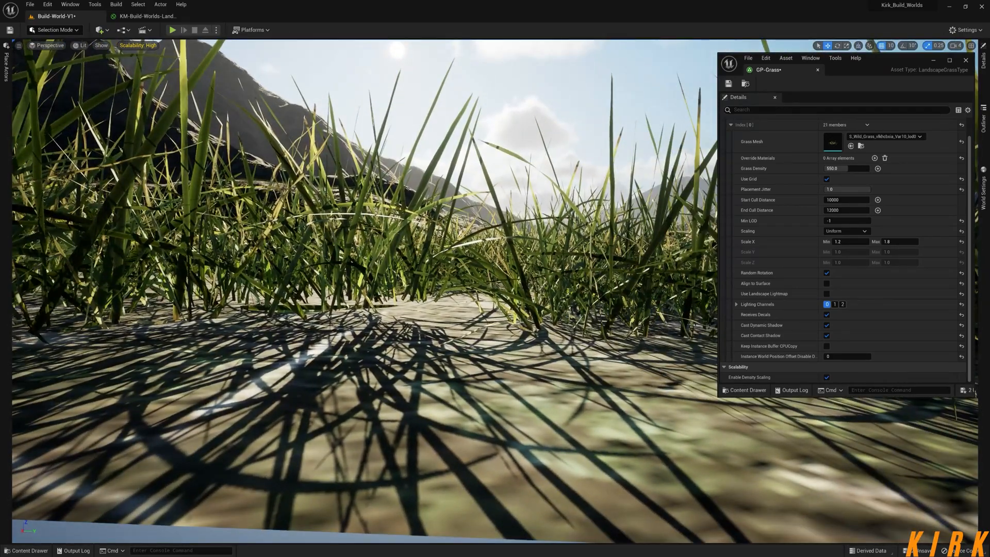
right_drag(540, 328, 677, 326)
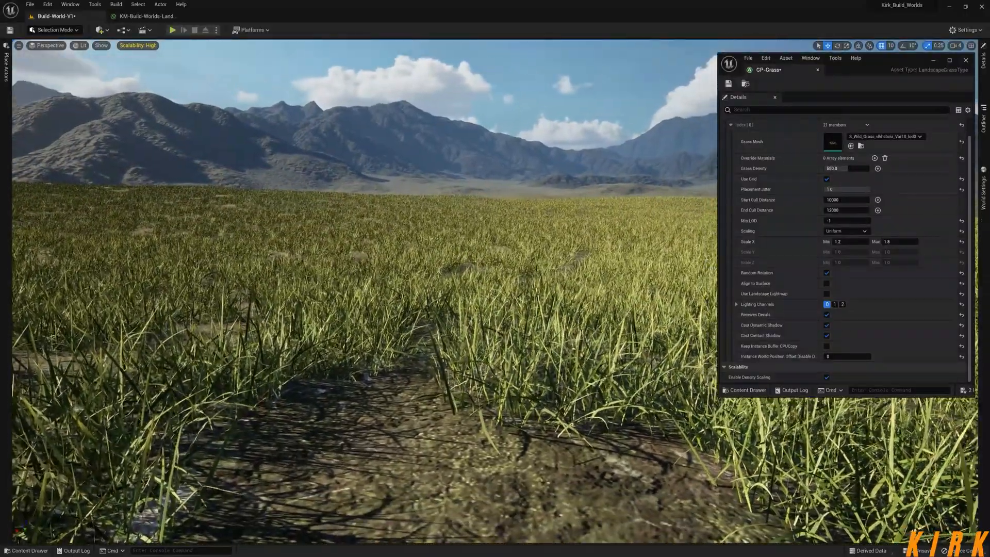
right_drag(495, 310, 466, 333)
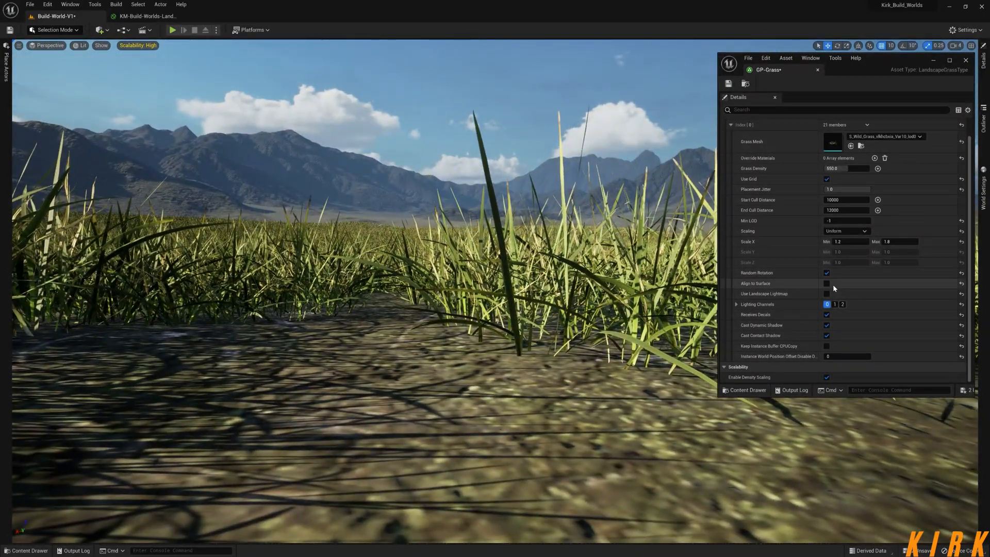
click(826, 283)
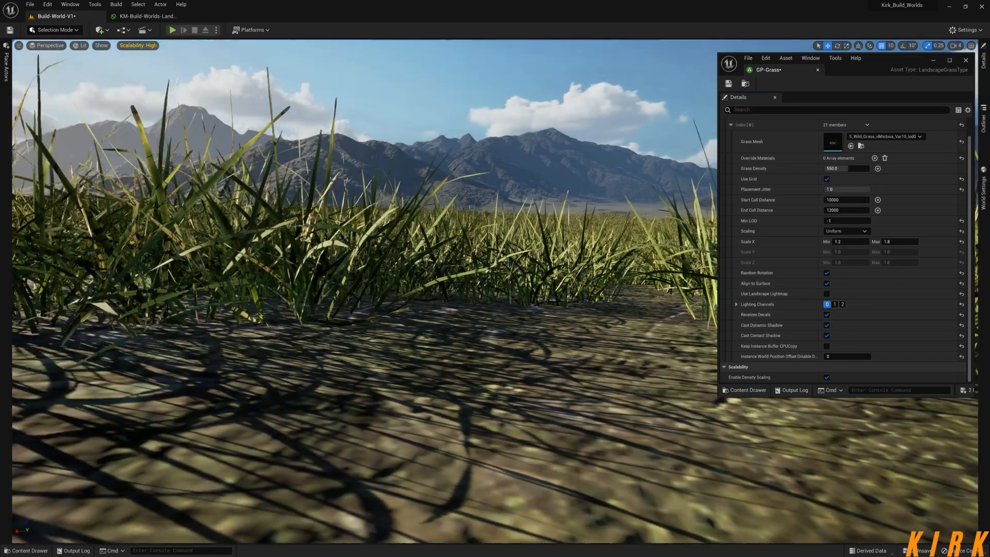
mouse_move(467, 309)
right_down()
mouse_move(168, 307)
mouse_move(412, 310)
mouse_move(371, 291)
mouse_move(412, 315)
mouse_move(428, 340)
mouse_move(439, 321)
mouse_move(484, 306)
mouse_move(464, 307)
right_up()
key(w)
key(s)
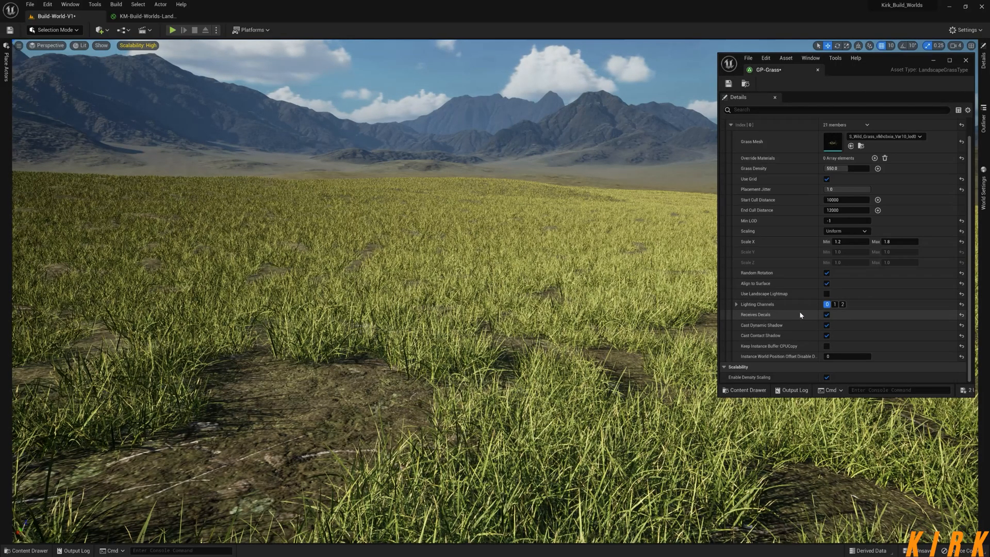
Try adding lighting channel 2 to the grass, and return to channel 0 only
click(843, 304)
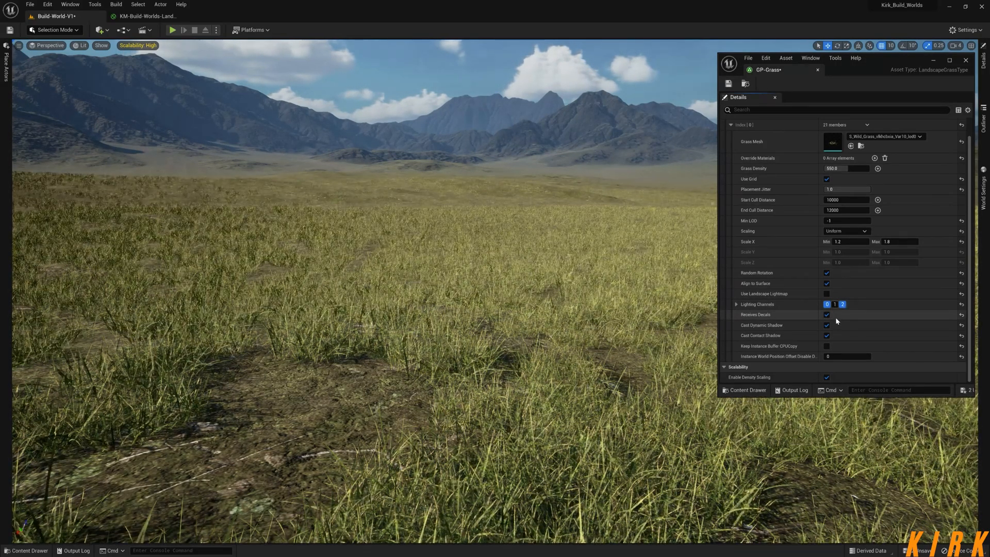
click(842, 305)
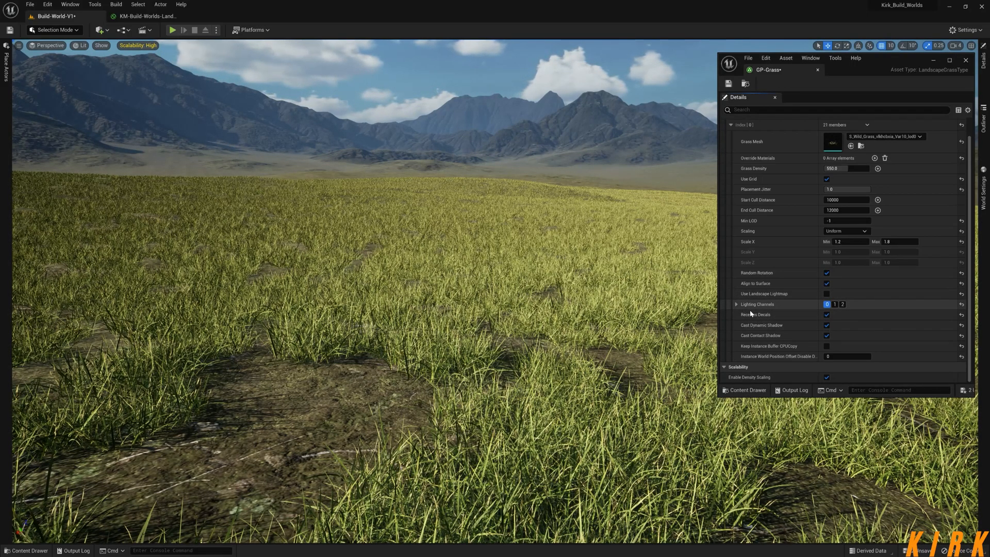
mouse_move(882, 58)
mouse_down()
mouse_move(817, 108)
mouse_move(879, 63)
mouse_up()
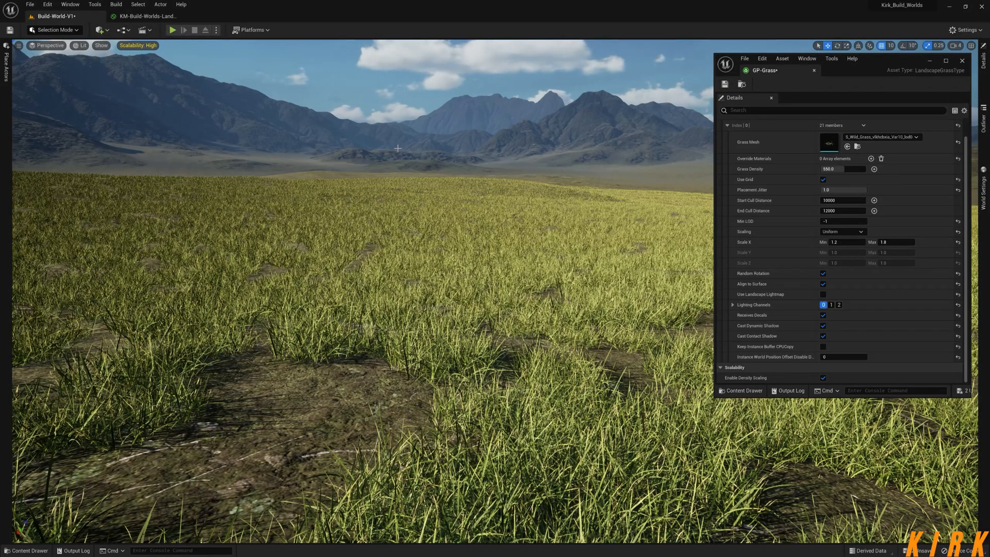
Turn off Cast Dynamic Shadow for the grass and inspect the blades and bare ground up close
right_drag(447, 366, 392, 438)
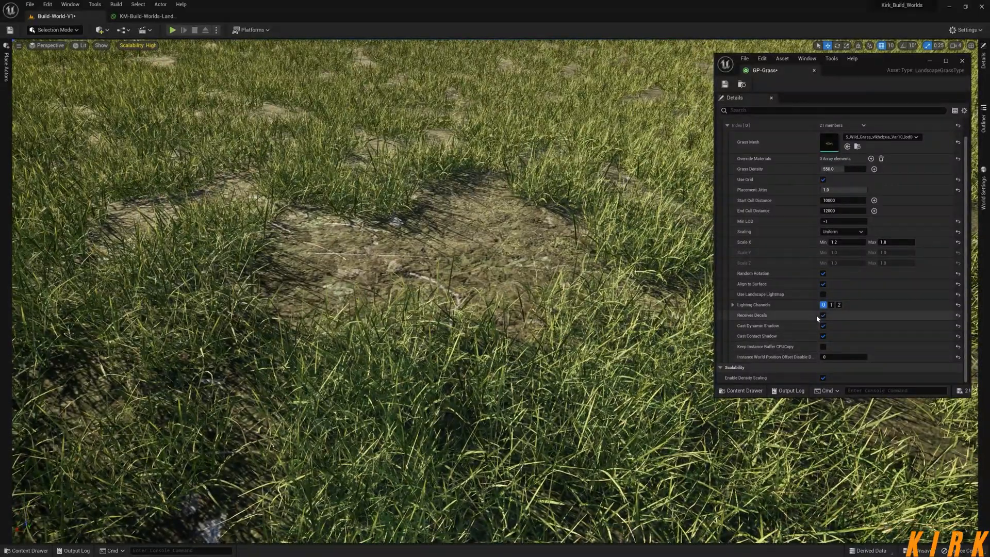
right_drag(608, 335, 575, 327)
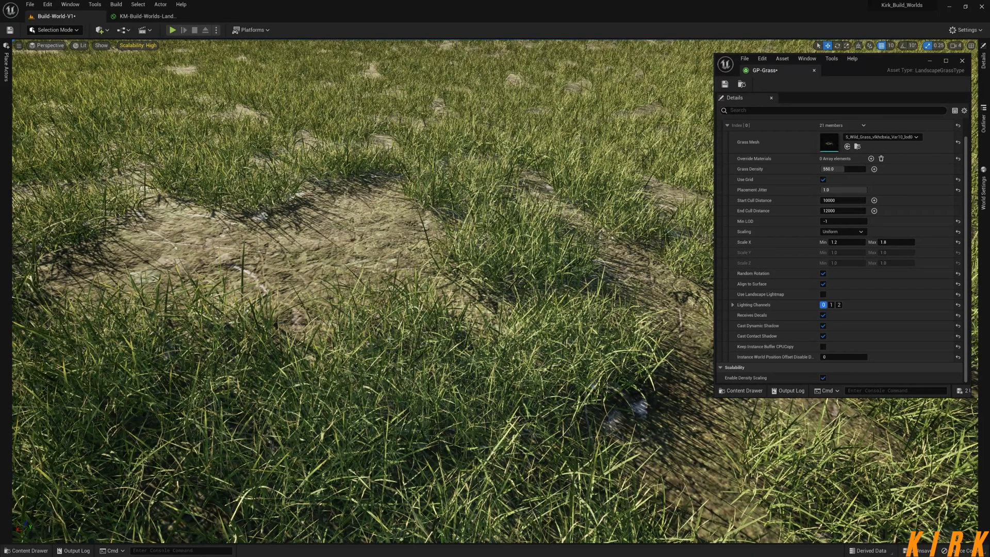
right_drag(609, 335, 606, 291)
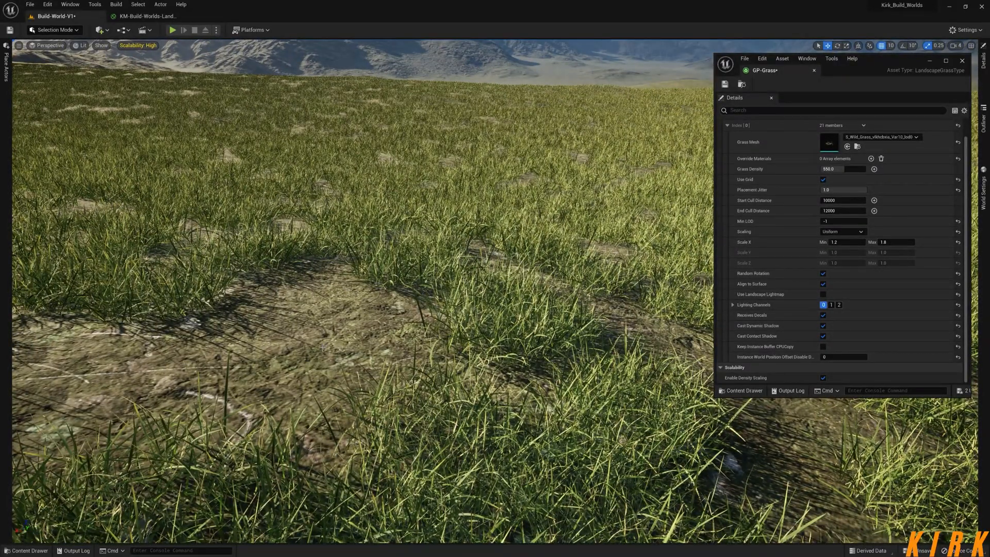
right_drag(453, 268, 464, 209)
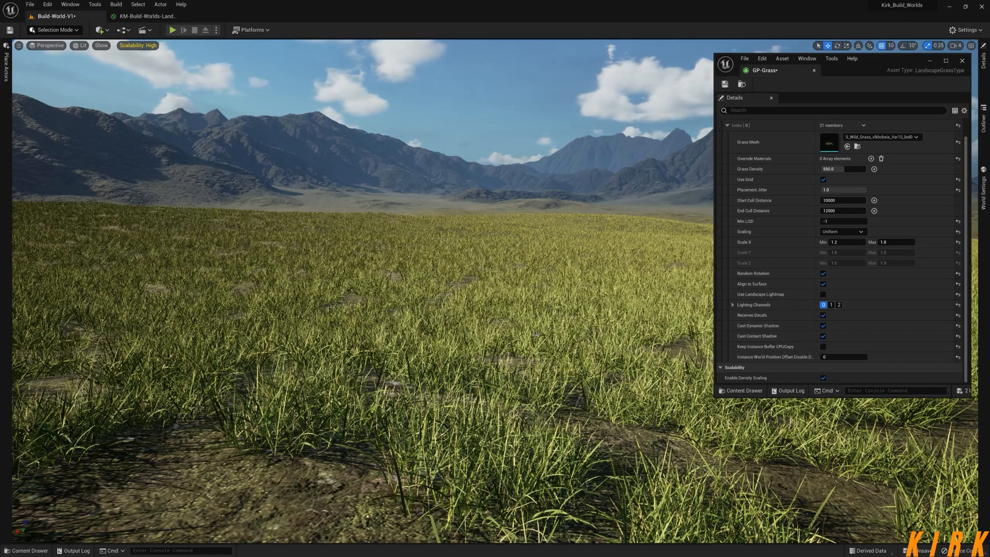
right_drag(567, 309, 531, 330)
right_drag(378, 394, 347, 436)
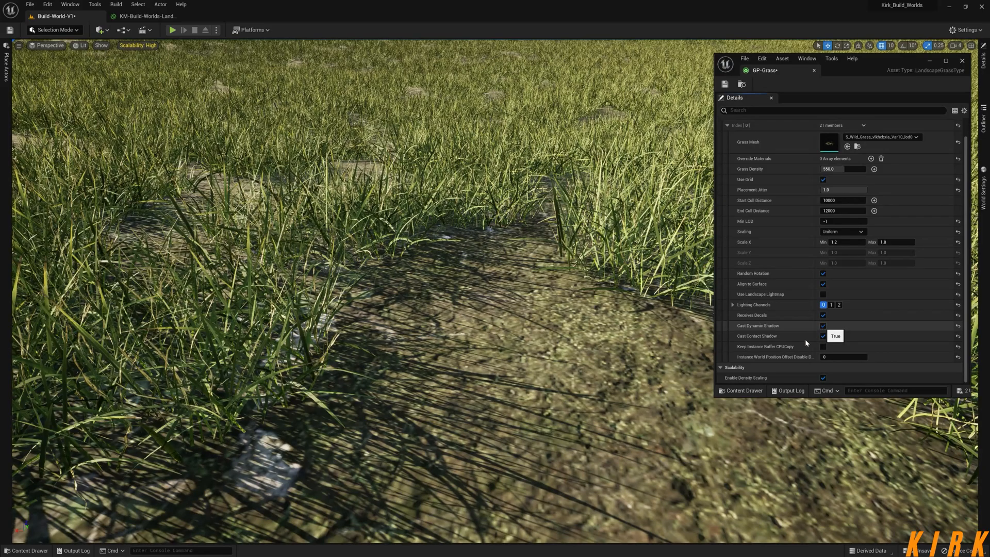
click(823, 325)
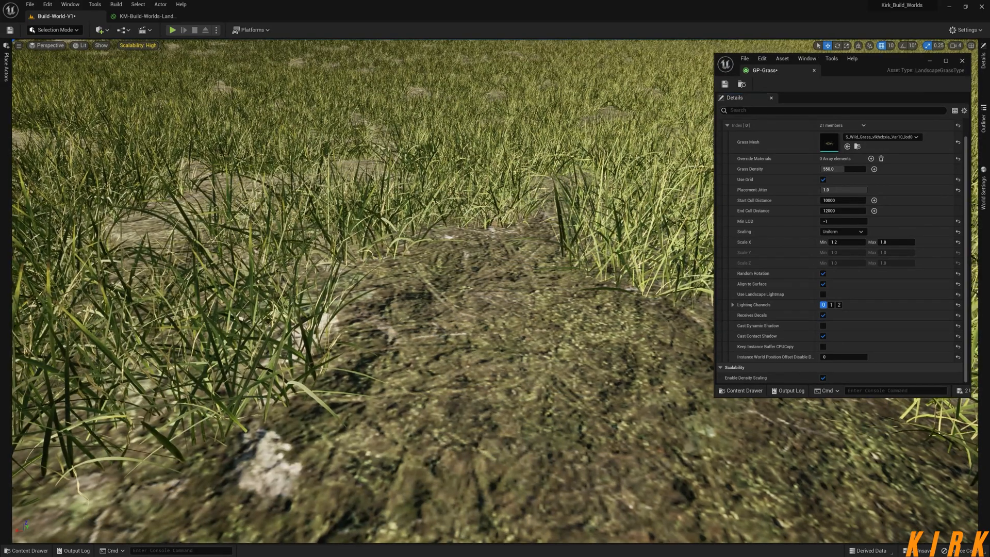
right_drag(408, 346, 296, 344)
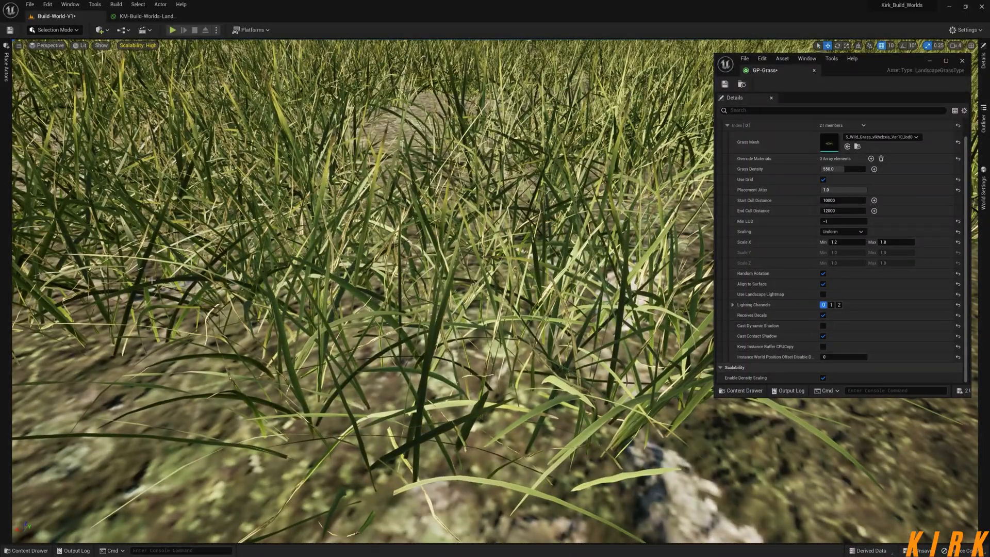
Turn off Cast Contact Shadow for the grass and inspect how the ground cover looks
click(822, 336)
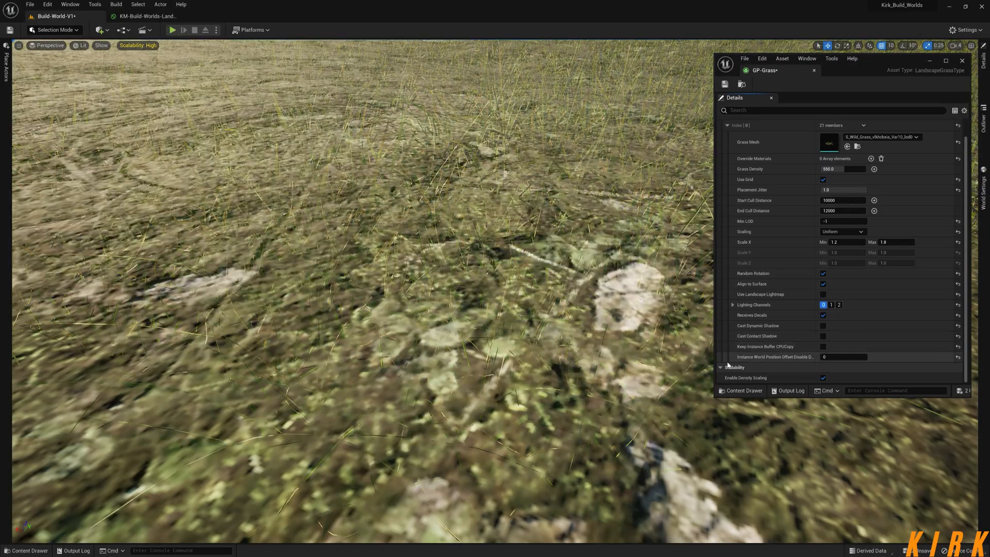
key(s)
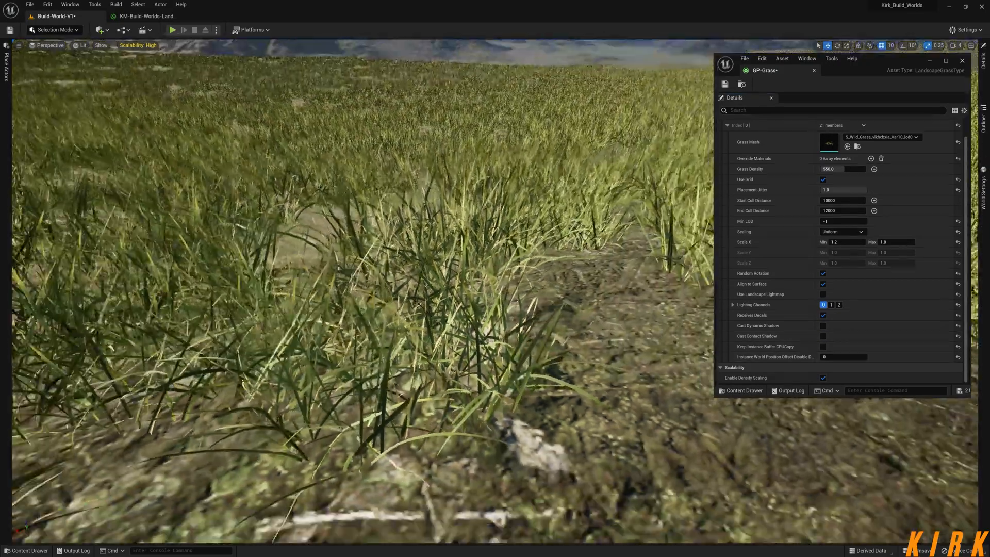
key(w)
key(s)
key(w)
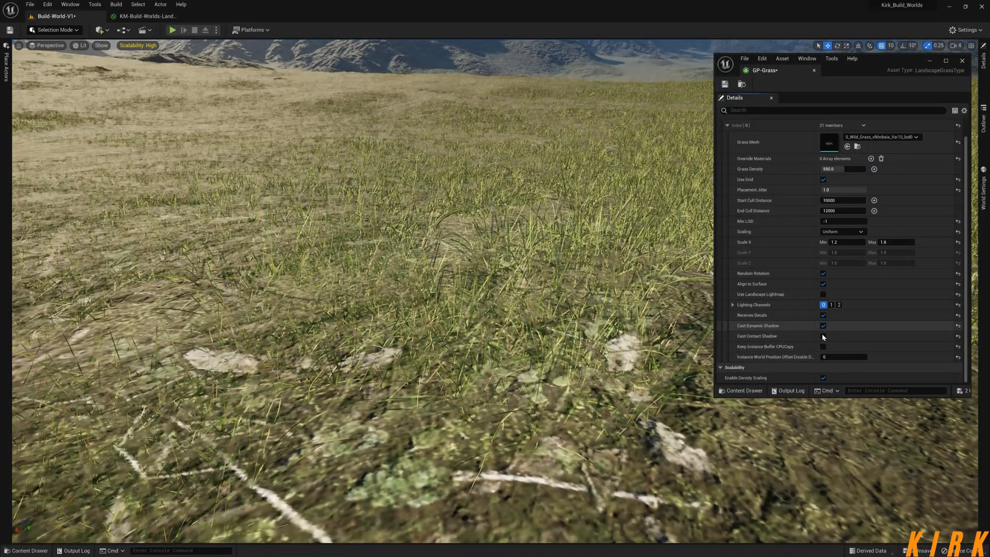
Turn Cast Dynamic Shadow and Cast Contact Shadow back on for the grass and inspect the shadows across the field
click(822, 336)
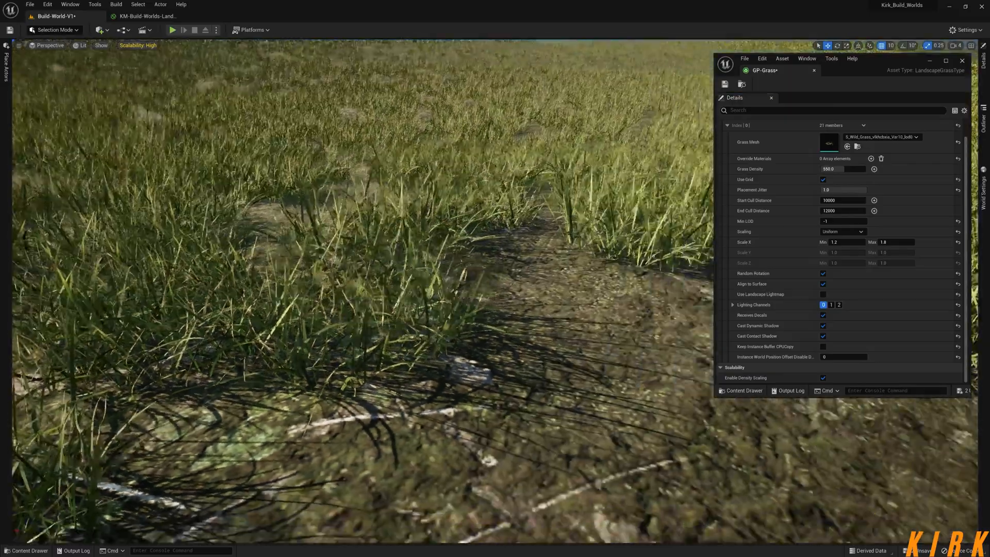
key(s)
key(w)
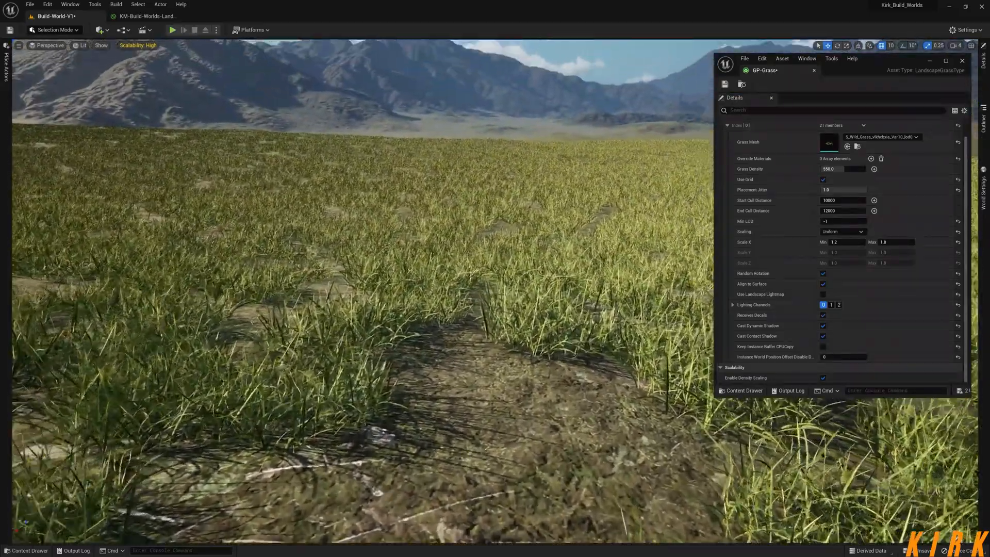
right_drag(360, 289, 361, 232)
key(w)
key(s)
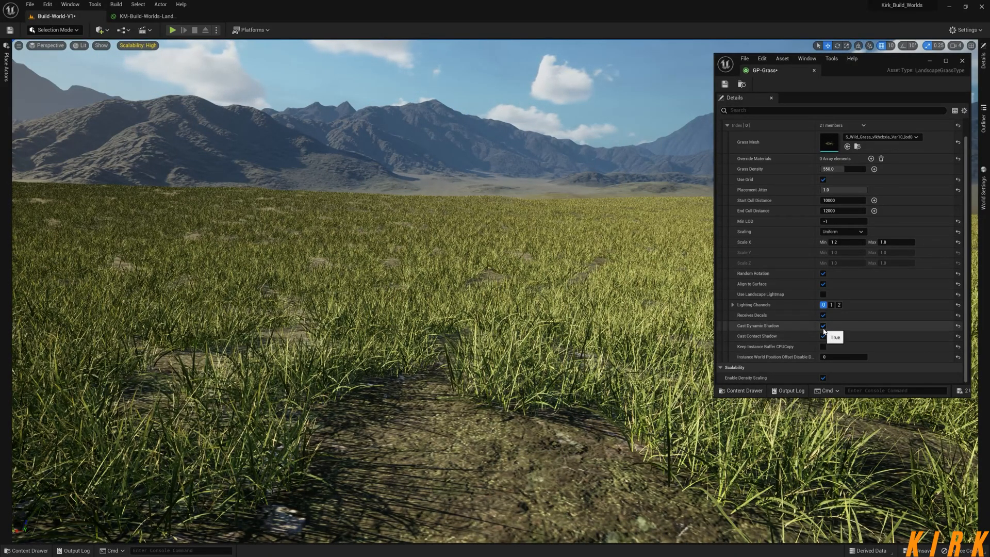
click(823, 336)
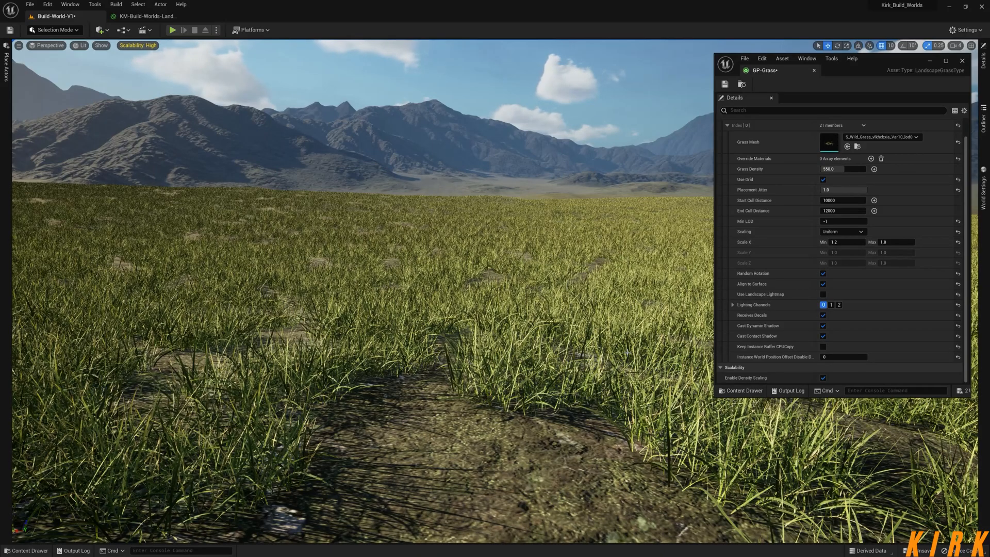
right_drag(413, 309, 456, 322)
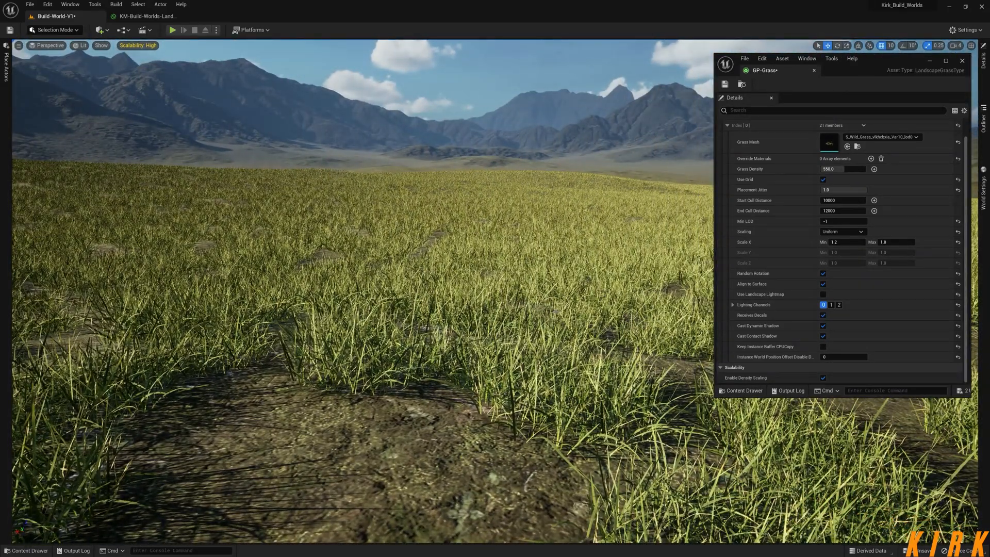
right_drag(413, 309, 443, 312)
right_drag(565, 317, 577, 318)
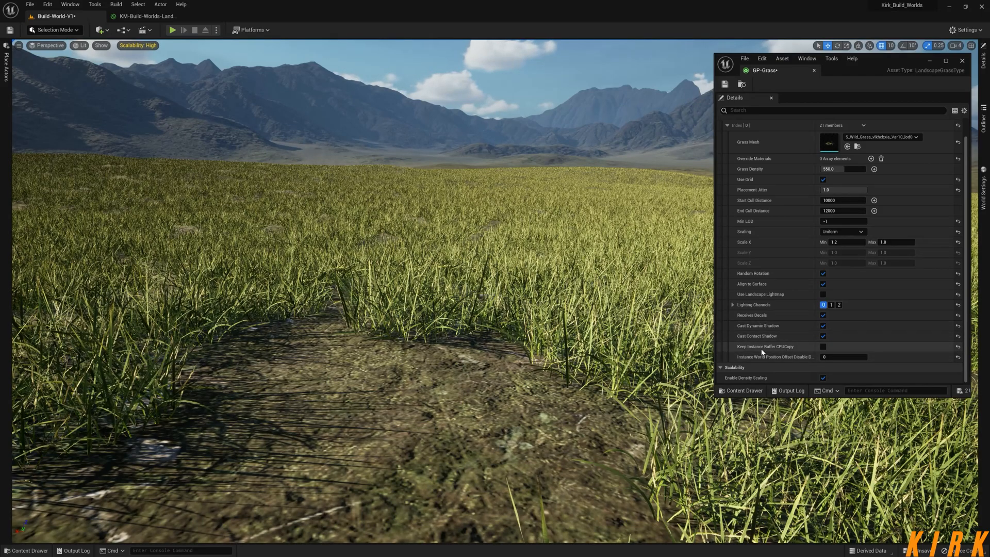
mouse_move(764, 350)
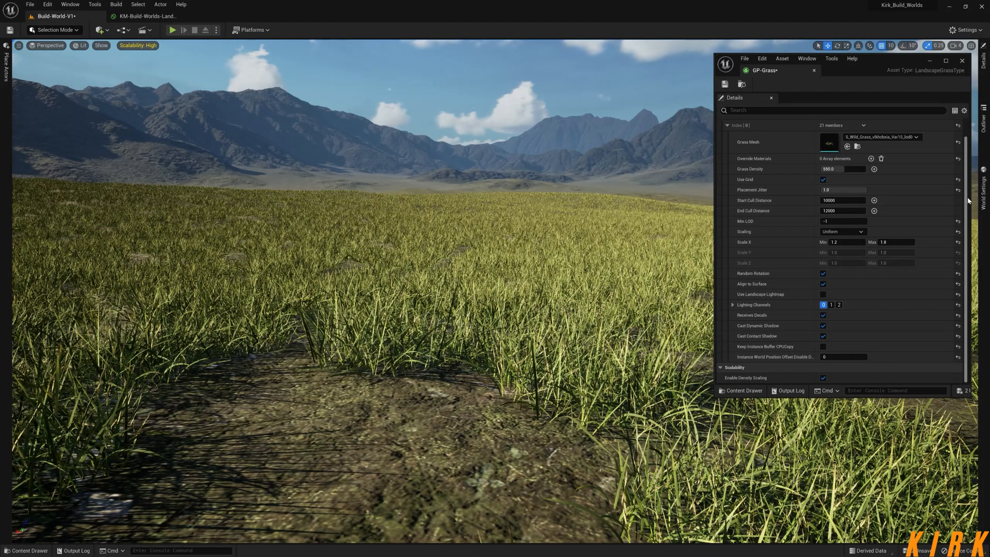
drag(969, 201, 969, 179)
scroll(962, 247, down, 1)
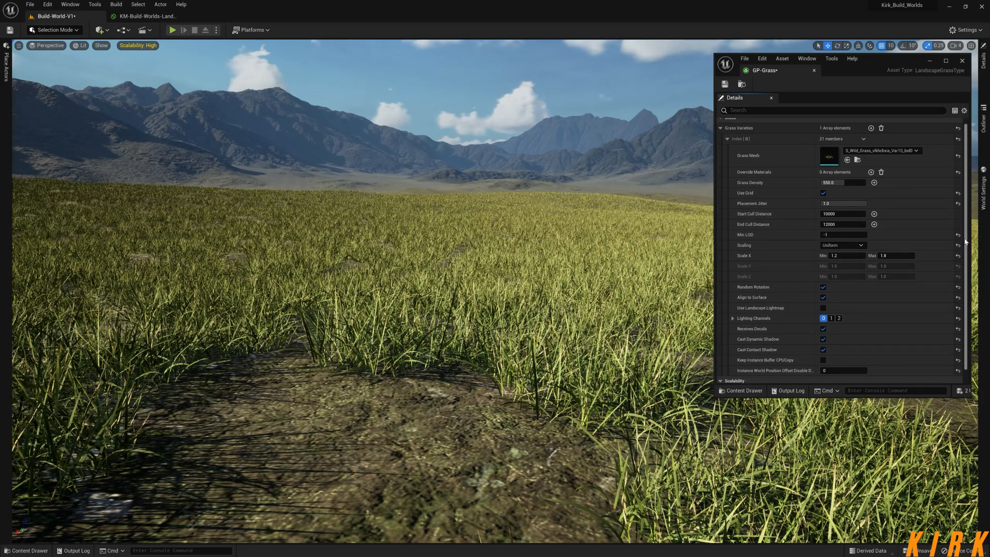
scroll(968, 276, down, 2)
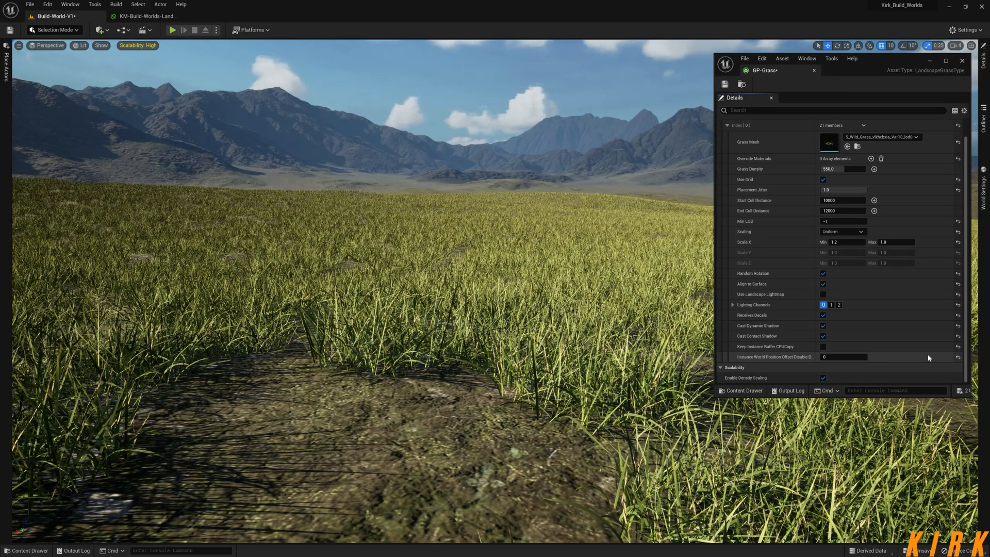
Save the GP-Grass asset and look over the wild grass meshes in the Megascans 3D_Plants folder
key(ctrl+s)
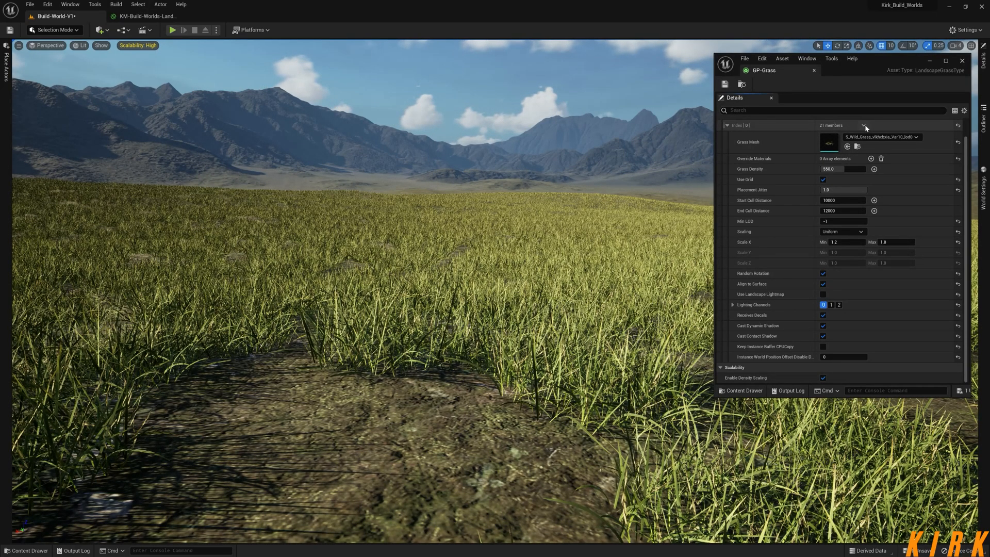
click(728, 125)
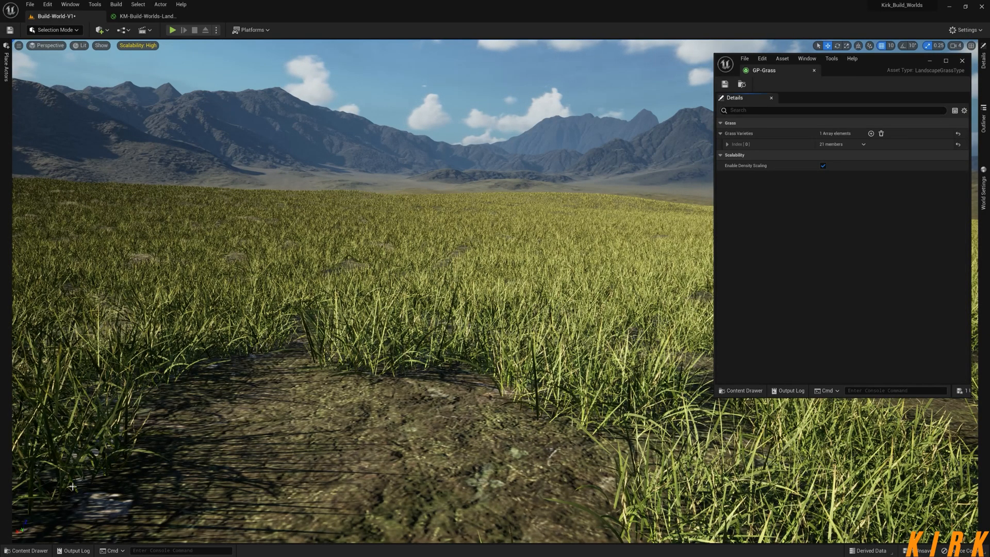
click(26, 550)
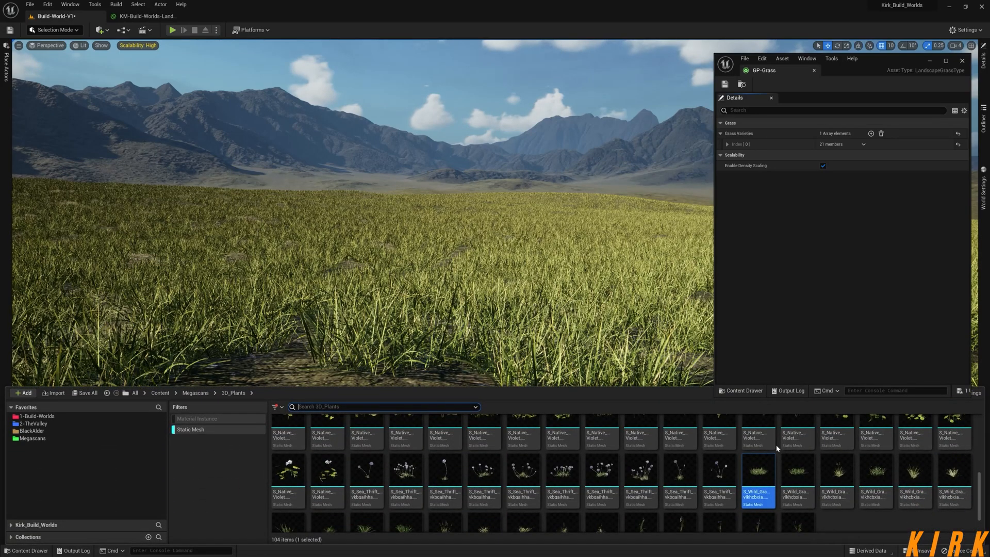
drag(982, 486, 983, 497)
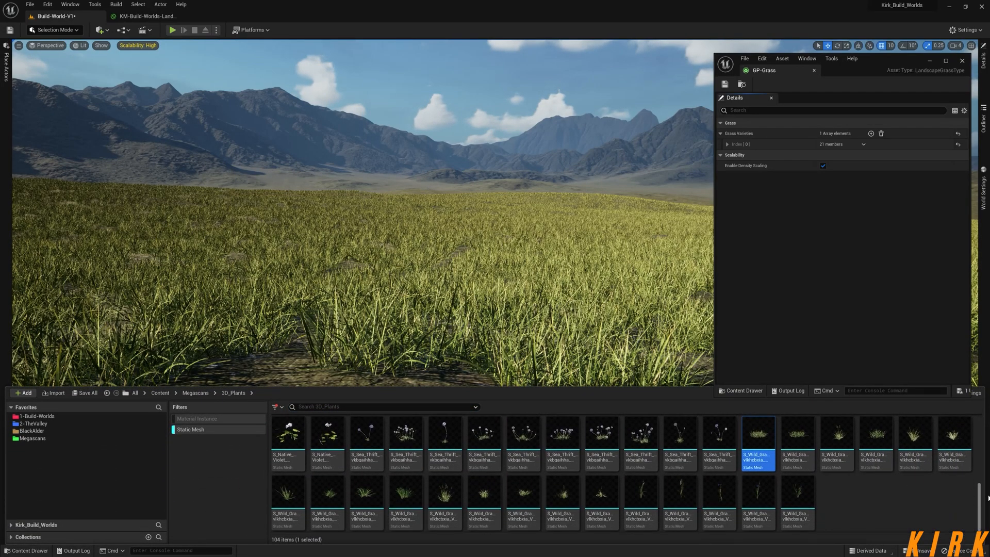
click(923, 298)
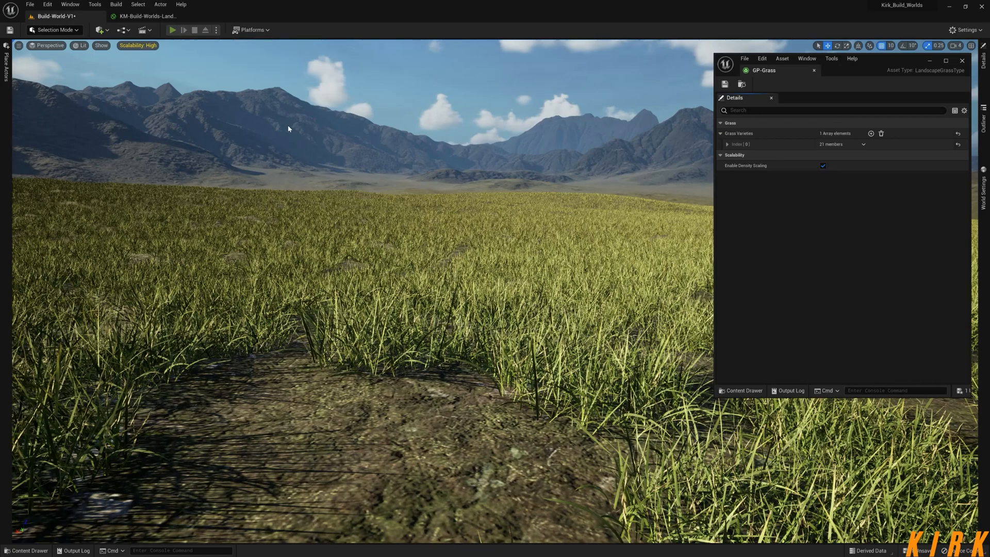
Play the level in the editor to preview the grass field, and stop the preview
key(alt+p)
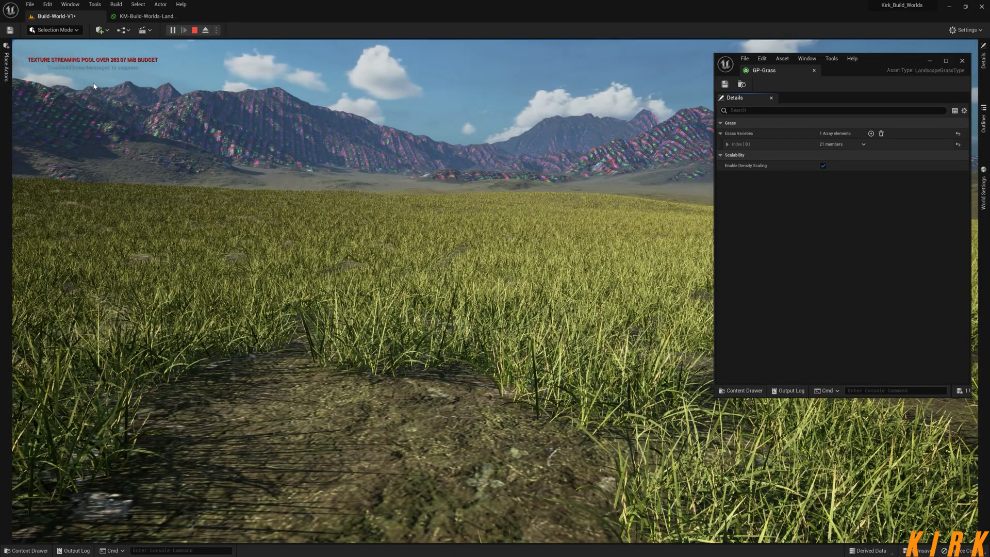
click(254, 129)
key(w)
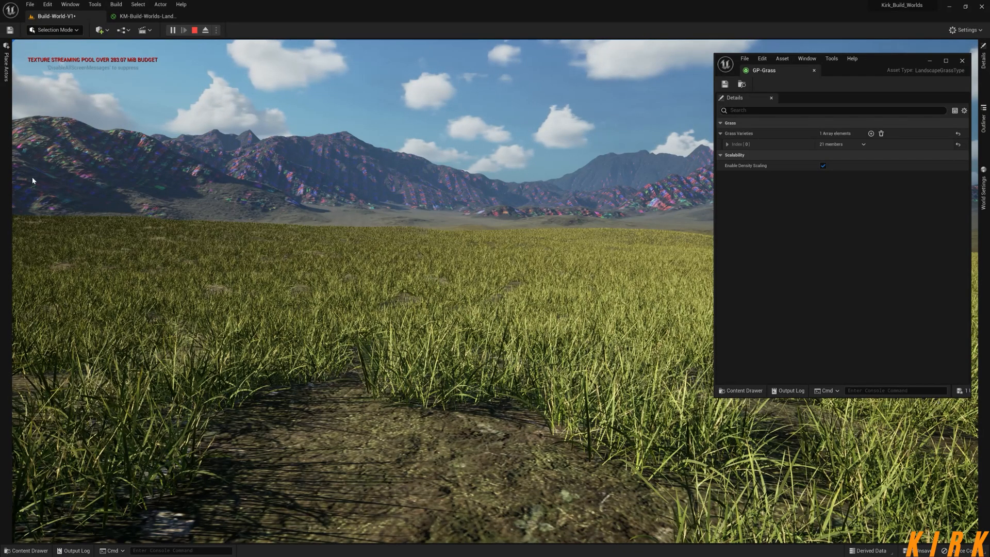
key(Escape)
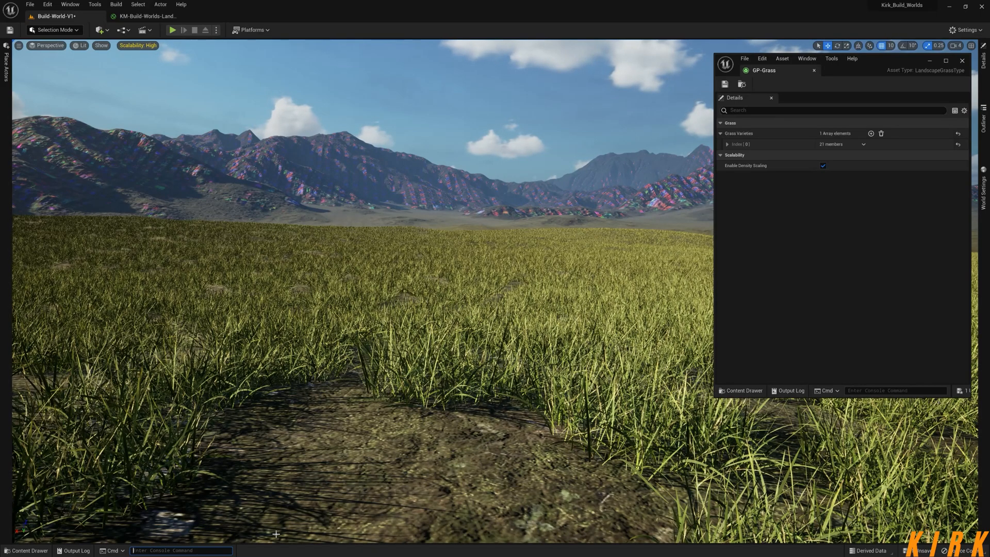
Rerun the console command r.Streaming.poolsize 500000 to raise the texture streaming pool
key(Up)
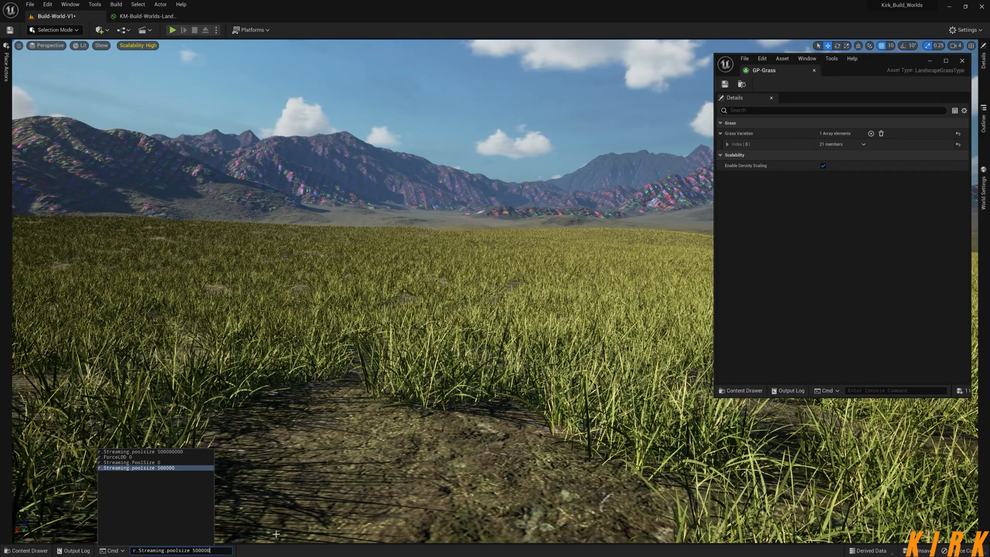
key(Up)
key(Down)
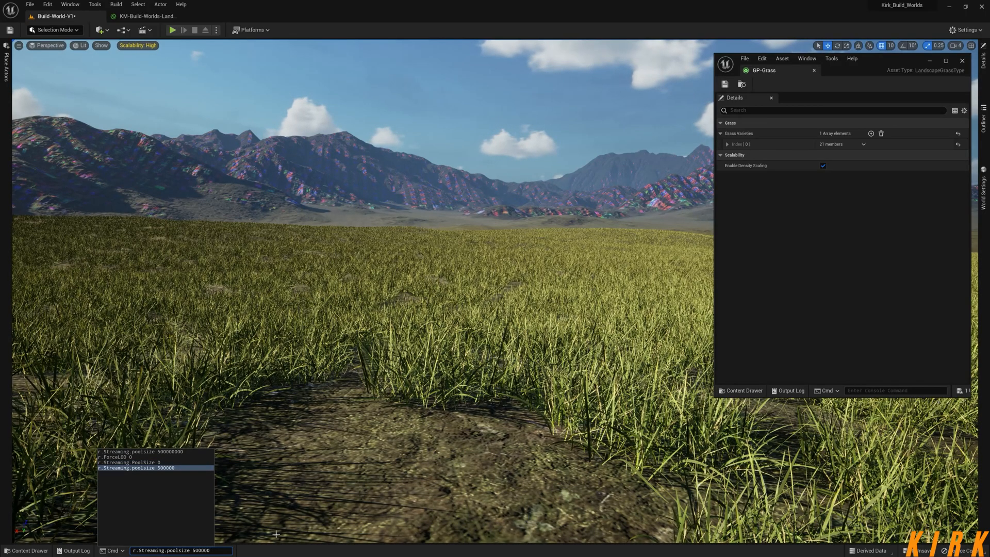
key(Return)
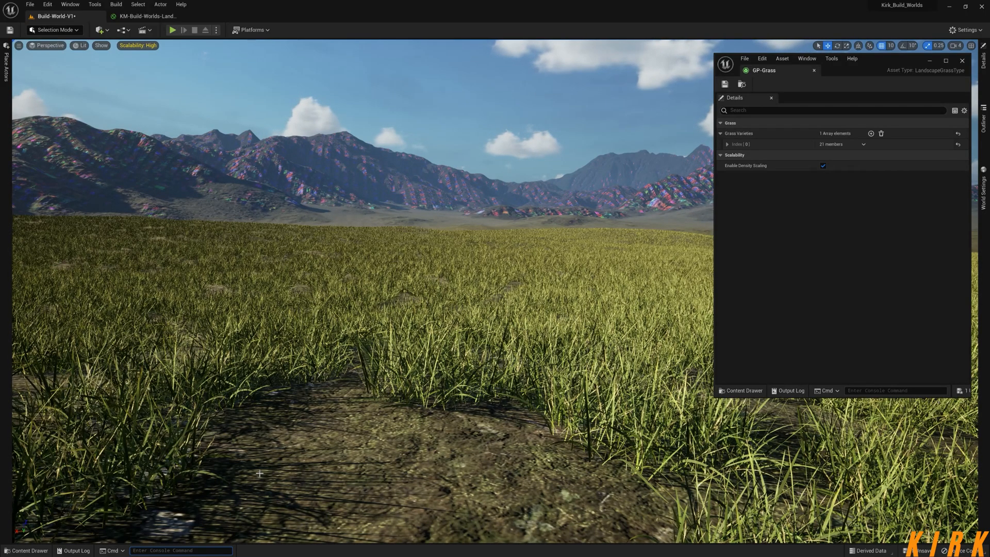
Save the Build-World-V1 level
right_drag(382, 385, 412, 383)
key(s)
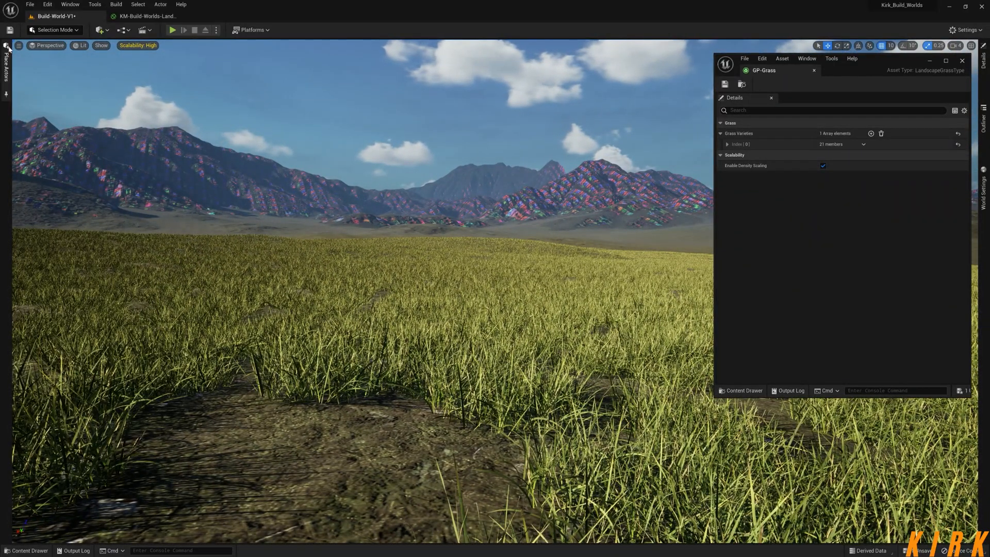
click(9, 30)
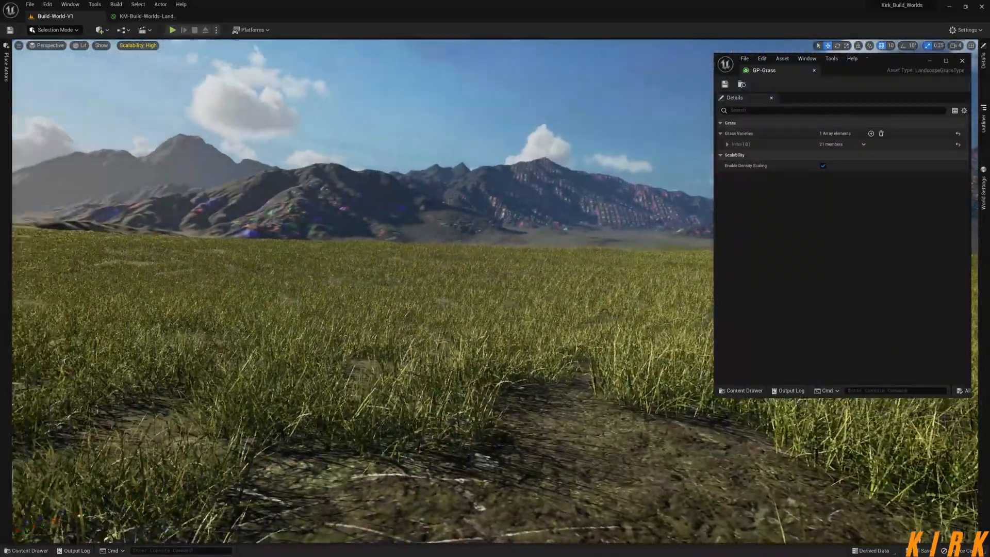
Duplicate the first grass variety in GP-Grass with all its settings
right_drag(495, 291, 471, 281)
drag(856, 72, 860, 74)
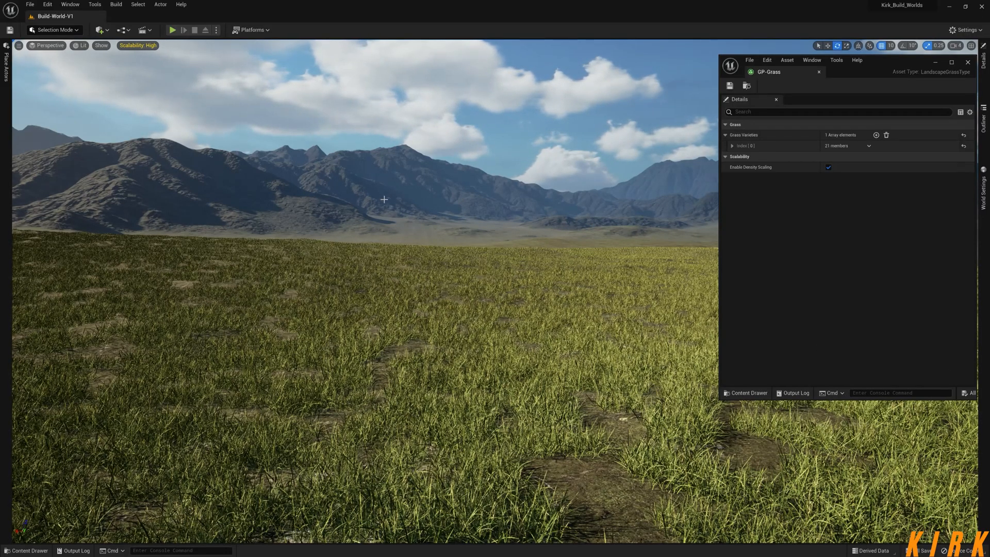
right_drag(446, 268, 330, 268)
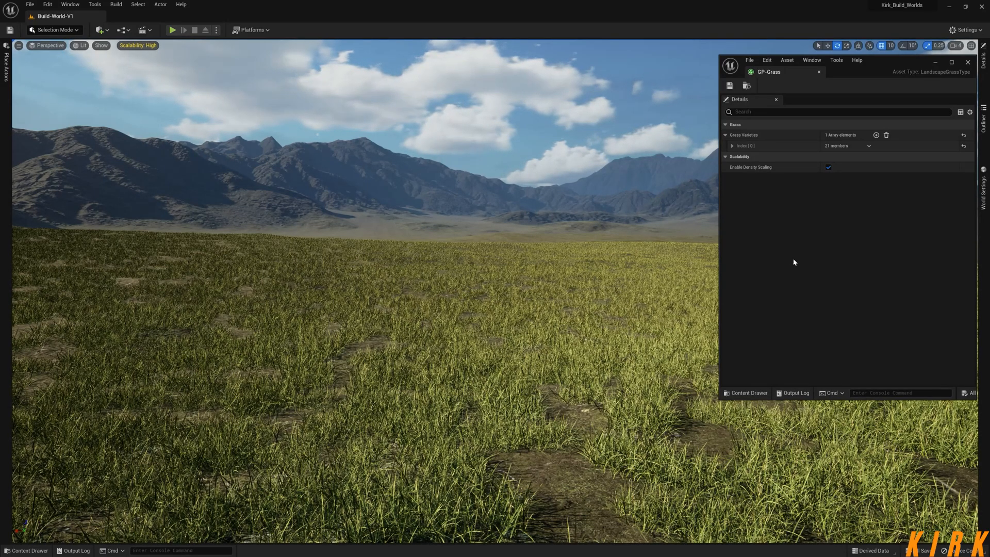
click(731, 146)
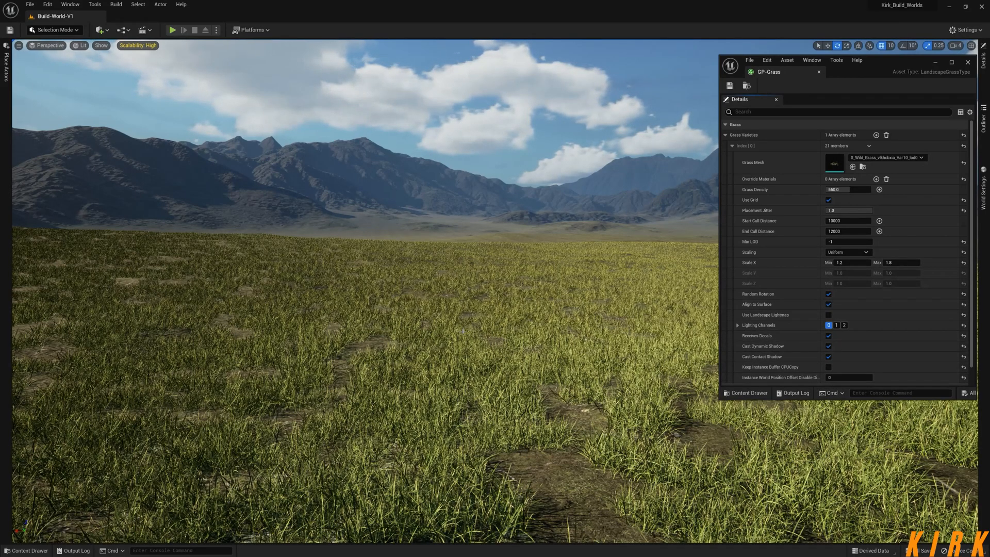
click(732, 147)
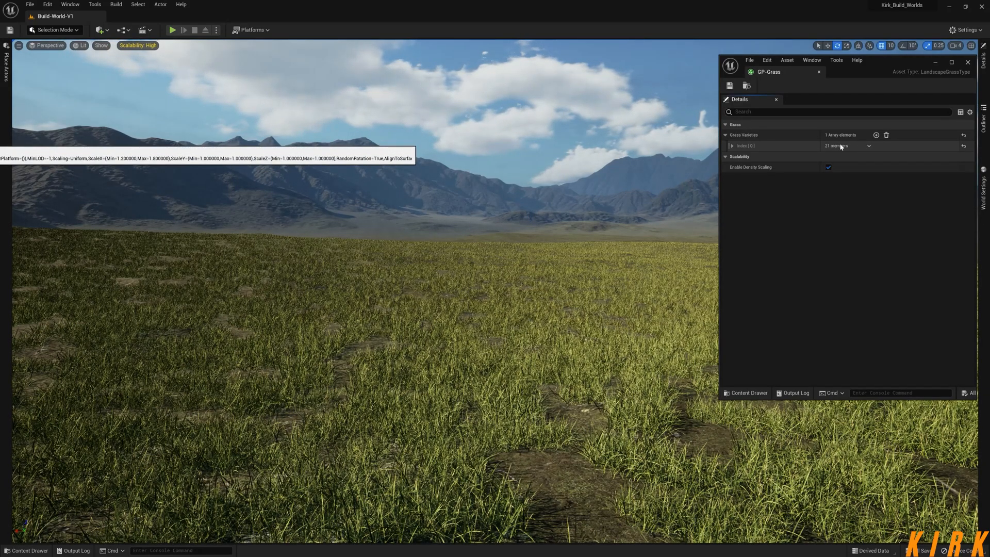
click(869, 146)
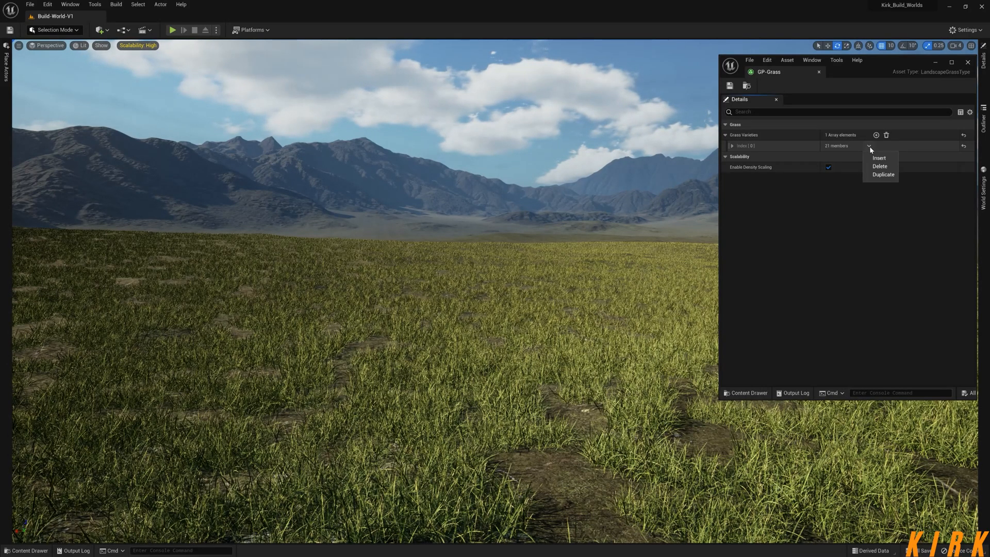
click(881, 174)
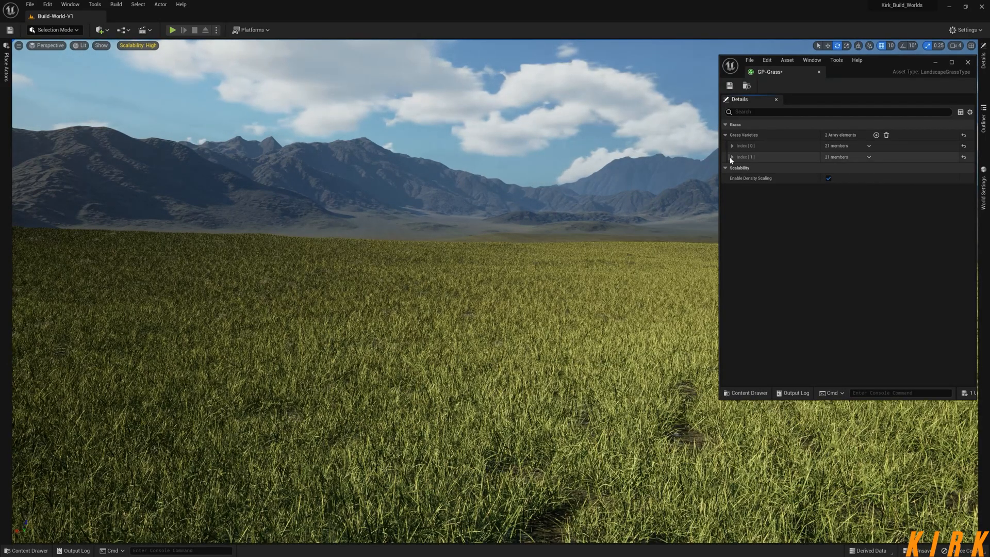
Assign the S_Wild_Grass_vlkhcbxia_Var12_lod0 mesh from the 3D_Plants folder to the second grass variety
click(732, 157)
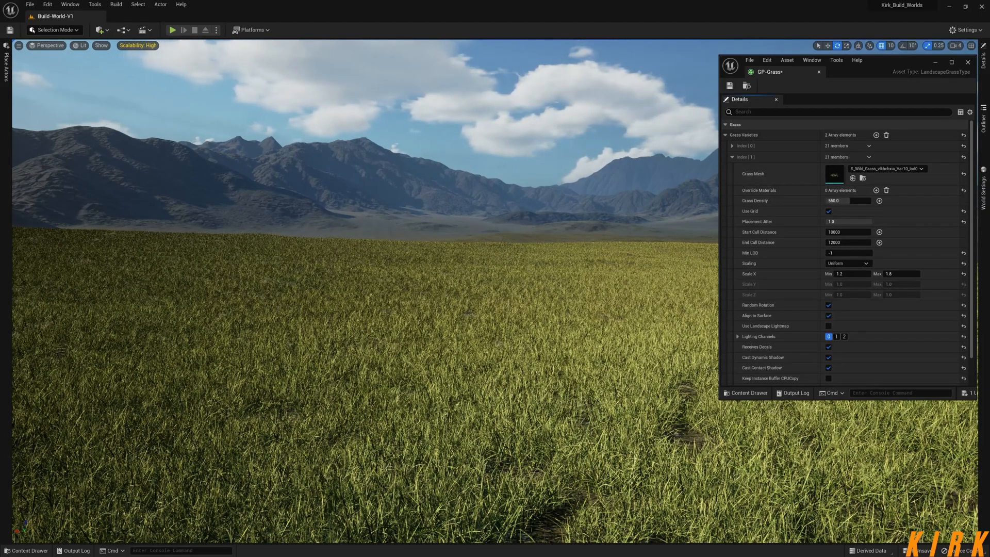
click(26, 550)
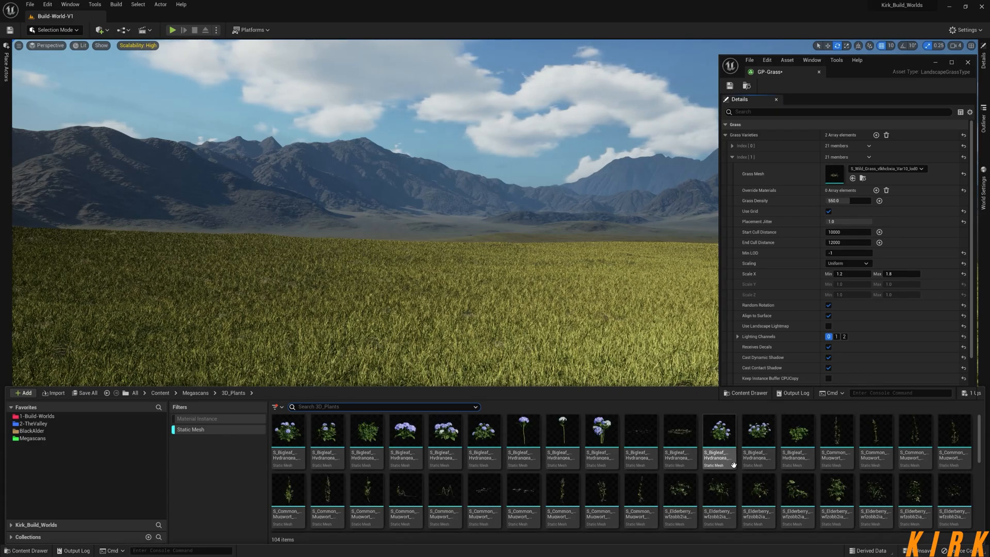
scroll(763, 467, down, 2)
scroll(907, 475, down, 3)
scroll(929, 477, down, 3)
scroll(933, 480, down, 1)
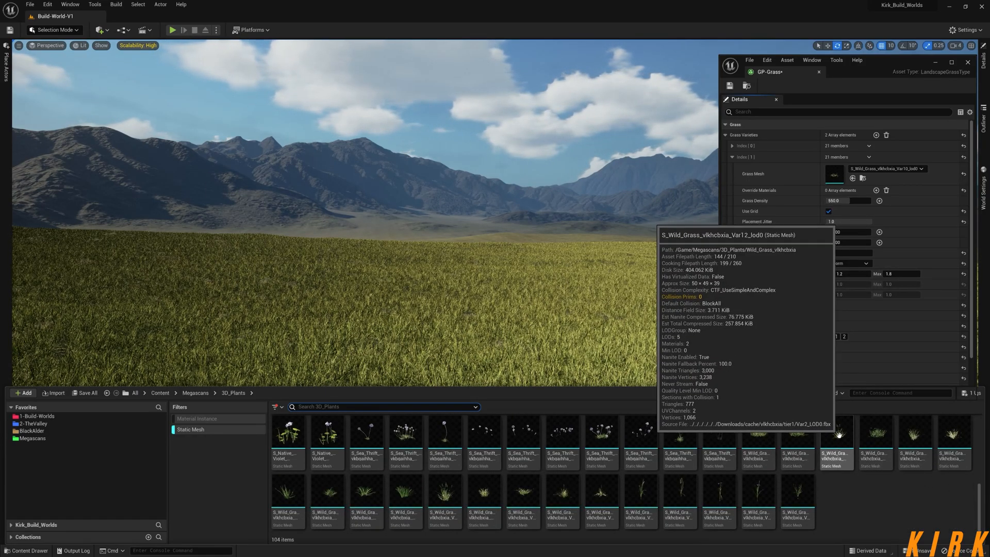
drag(841, 434, 836, 176)
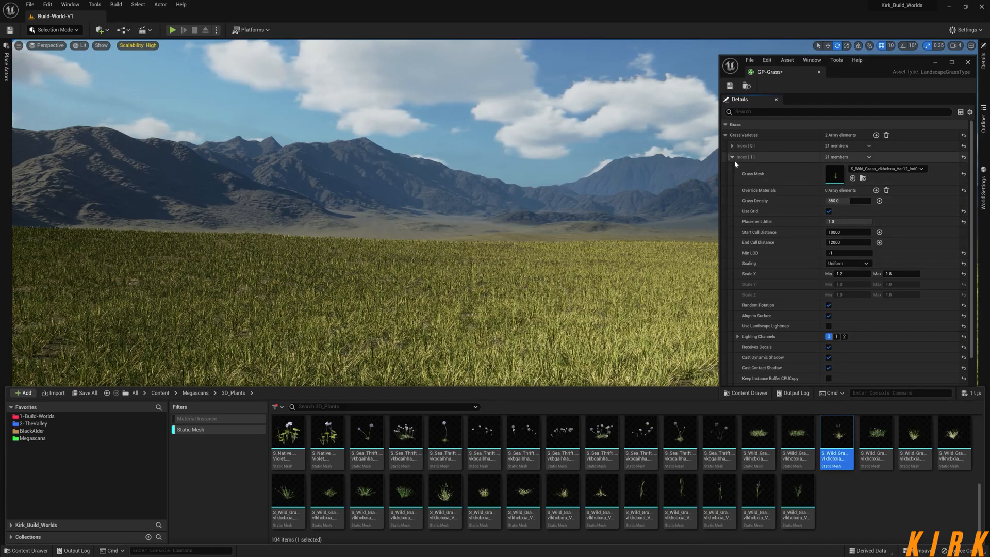
Try grass densities of 250 and 100 for the second variety, and settle on 50
right_drag(536, 247, 499, 265)
key(w)
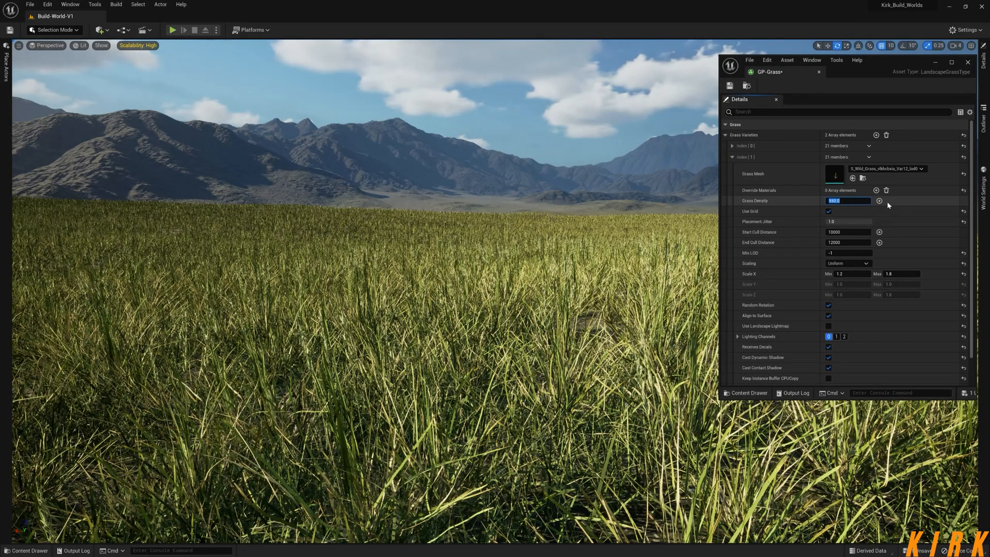
text(250)
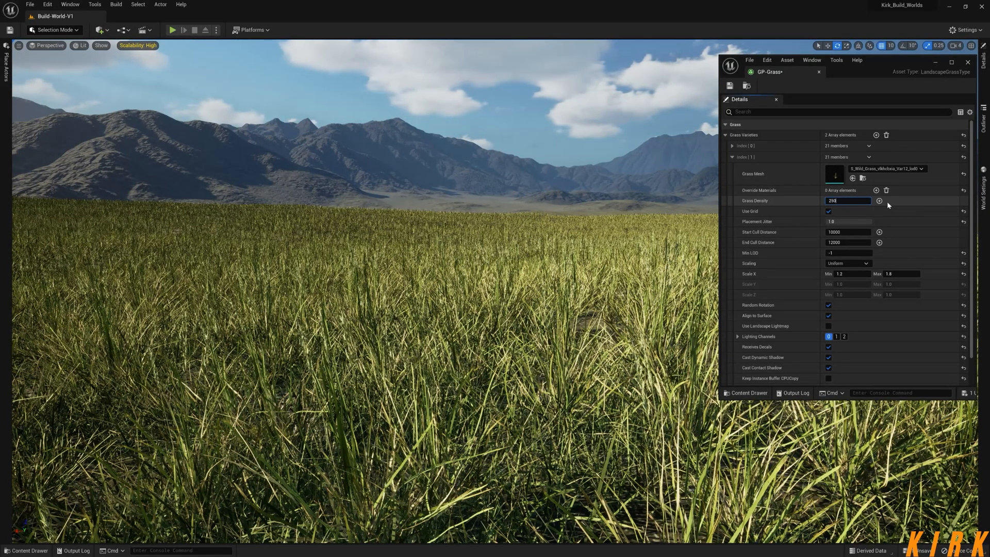
key(Return)
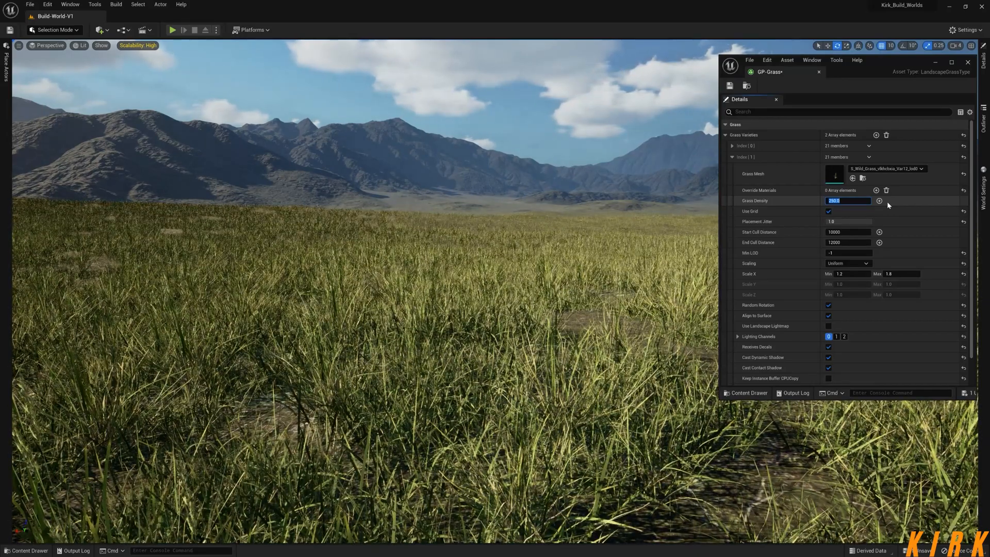
text(100)
key(Return)
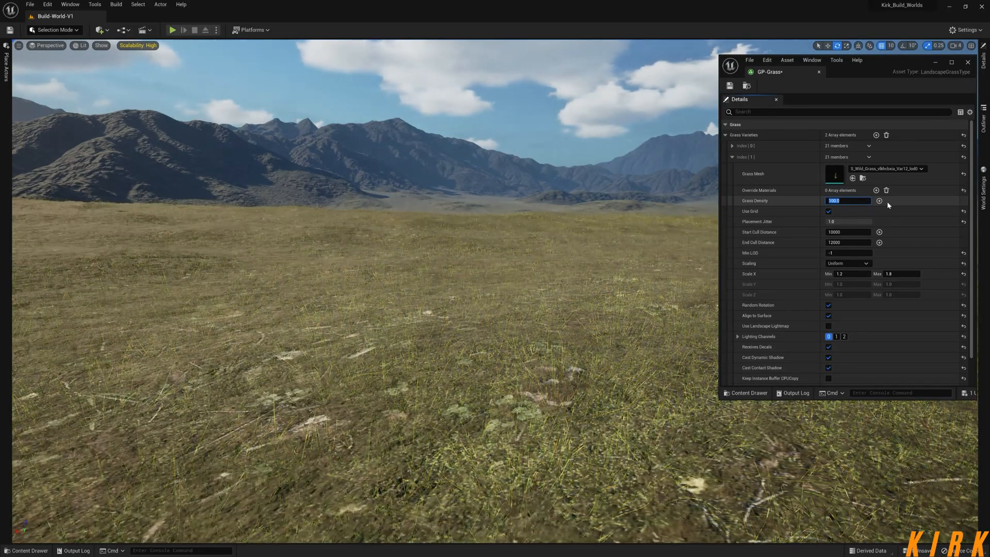
text(50)
key(Return)
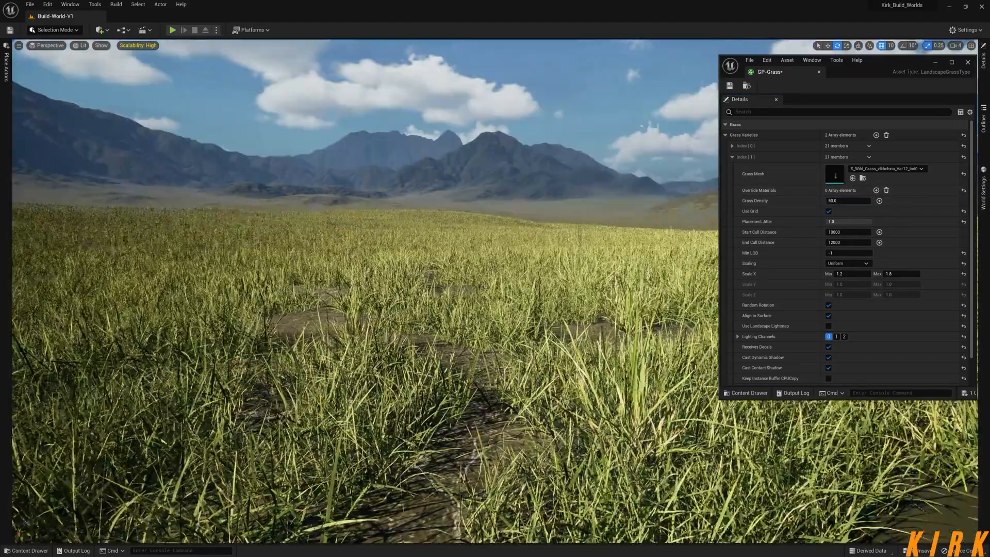
Examine how the two wild grass varieties mix across the field and around the bare patches
right_drag(392, 289, 315, 319)
key(s)
key(w)
key(w)
key(s)
key(w)
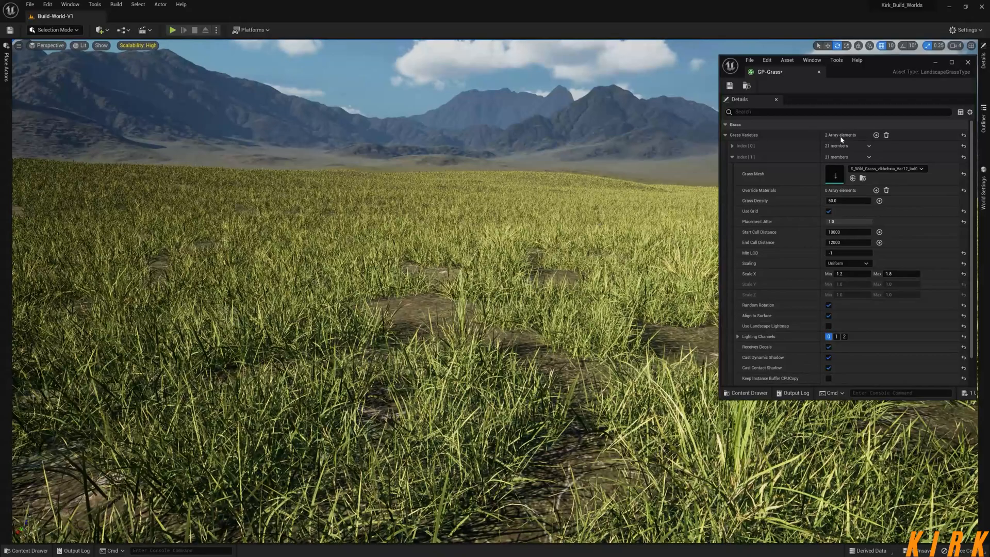
Duplicate the second grass variety and assign a Sea Thrift flower mesh to the third variety
click(732, 157)
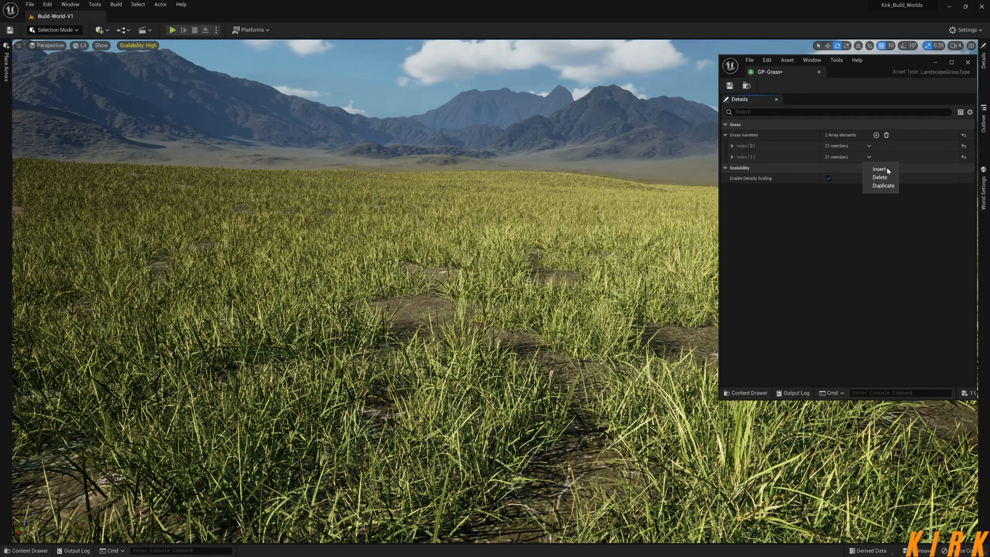
click(881, 186)
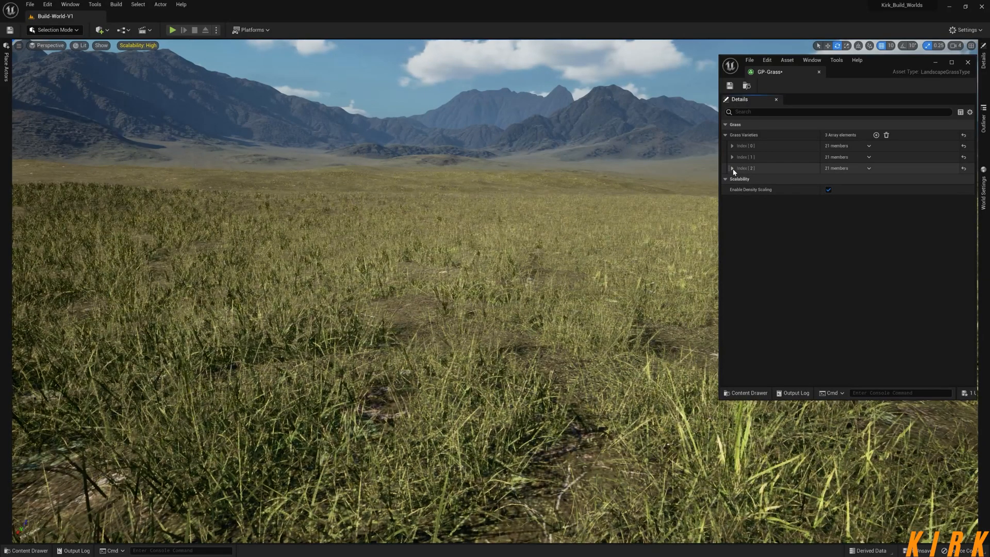
click(732, 168)
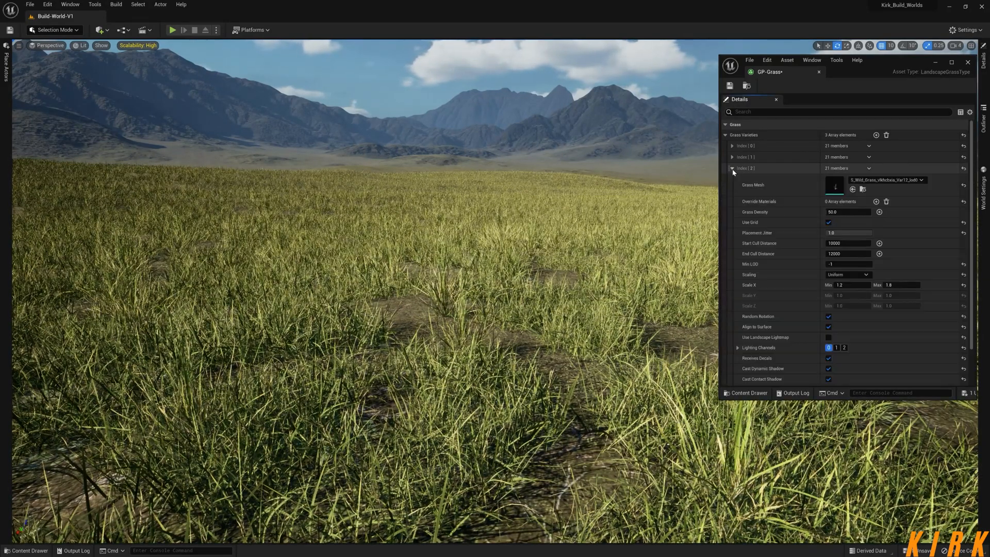
click(24, 551)
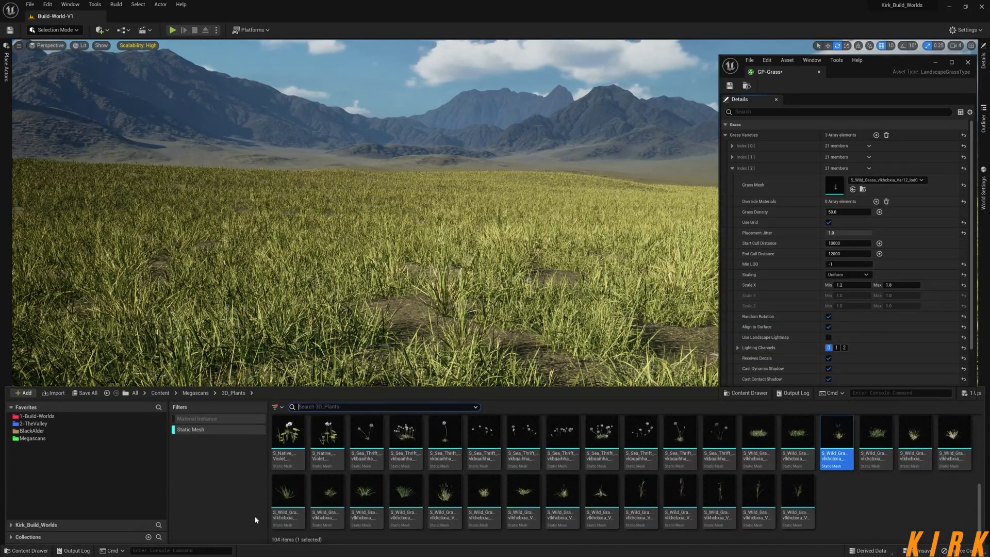
drag(601, 440, 836, 187)
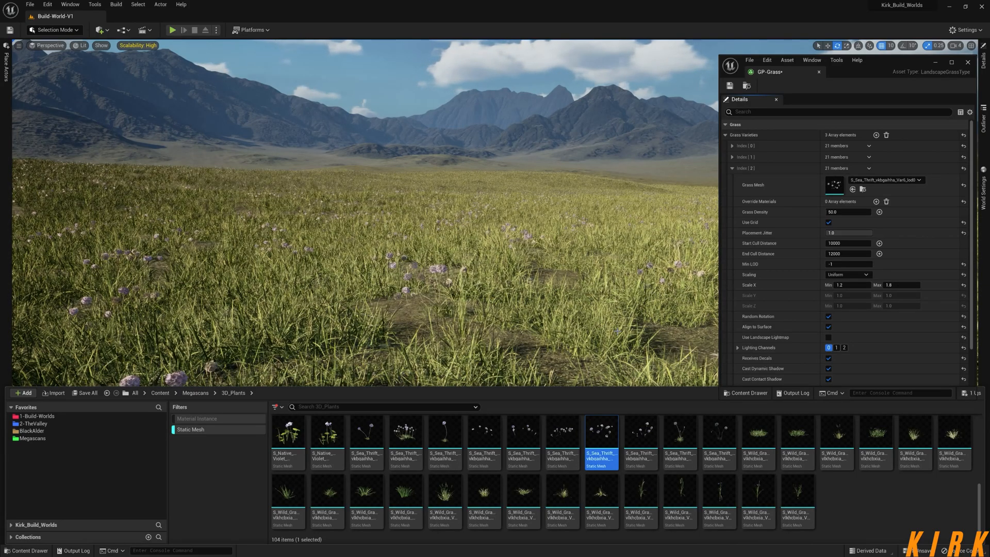
right_drag(412, 232, 455, 234)
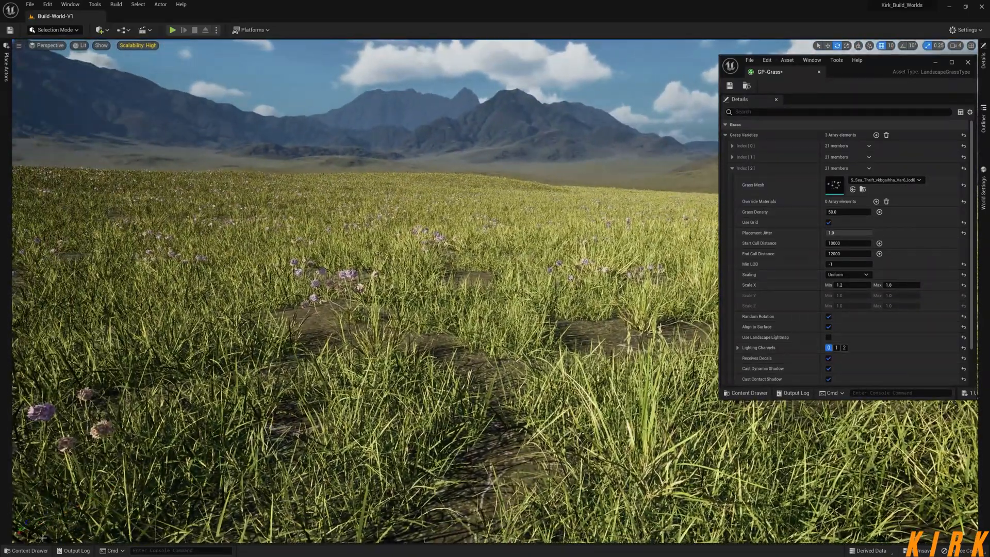
Look through the static meshes in the 3D_Plants folder for another flowering plant to add to the field
click(28, 551)
scroll(693, 498, up, 5)
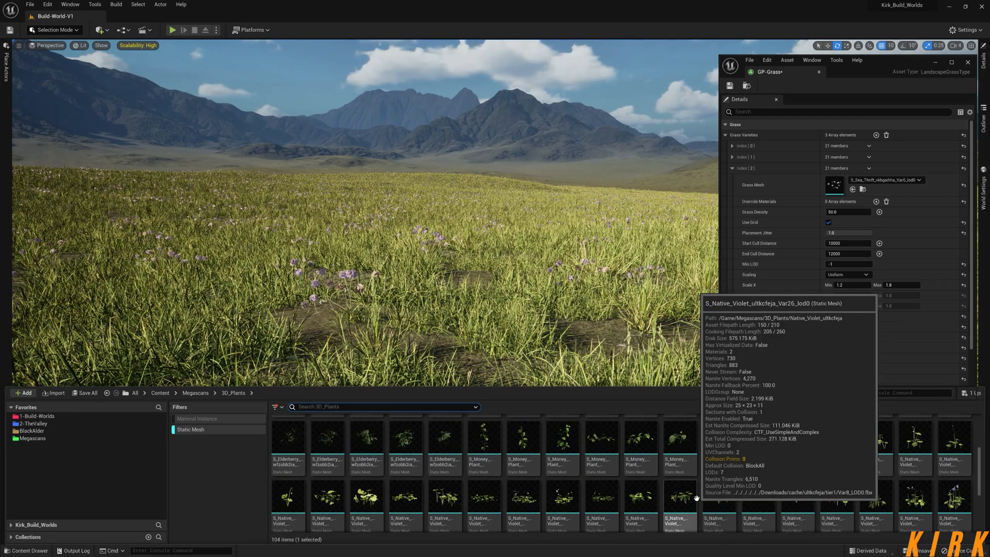
scroll(696, 497, up, 1)
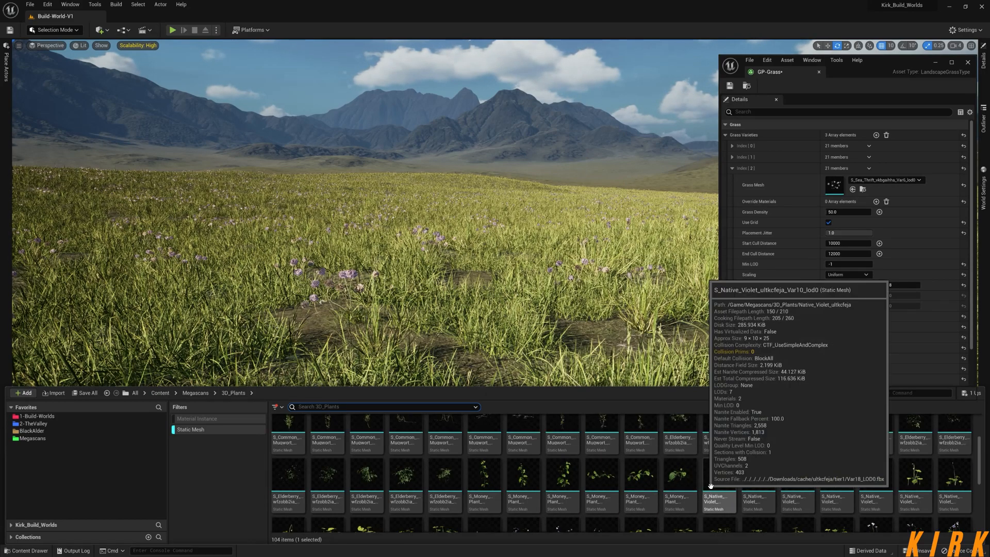
scroll(777, 488, up, 4)
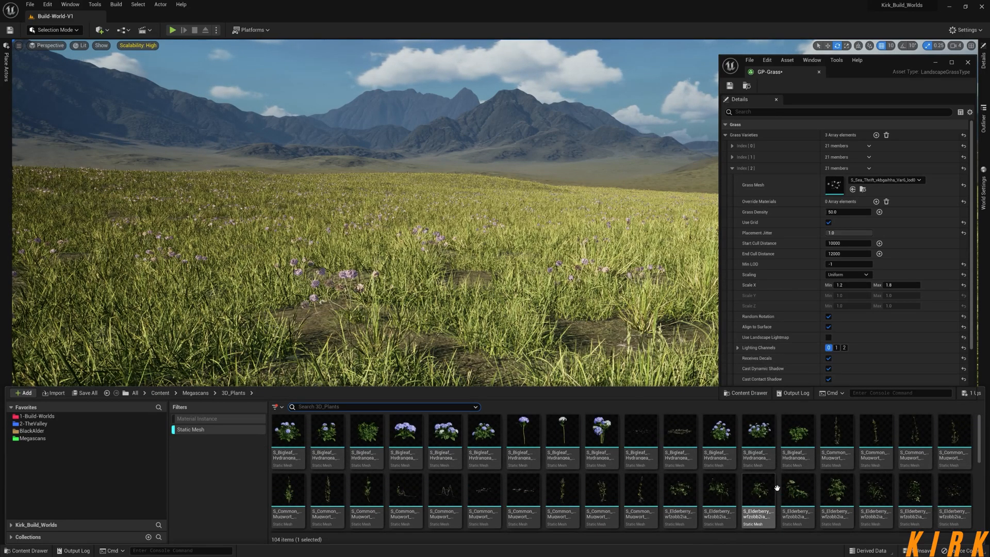
scroll(776, 487, down, 6)
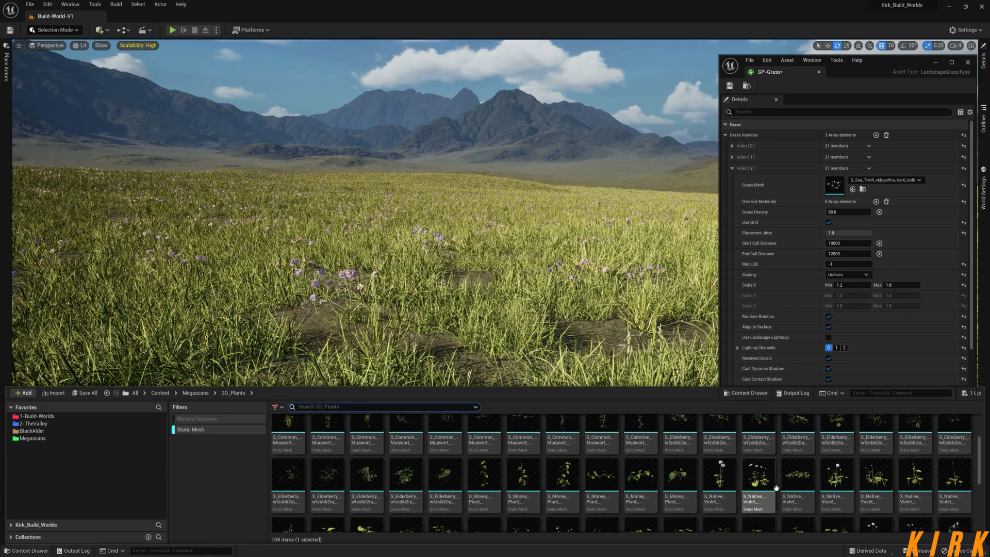
scroll(768, 488, down, 1)
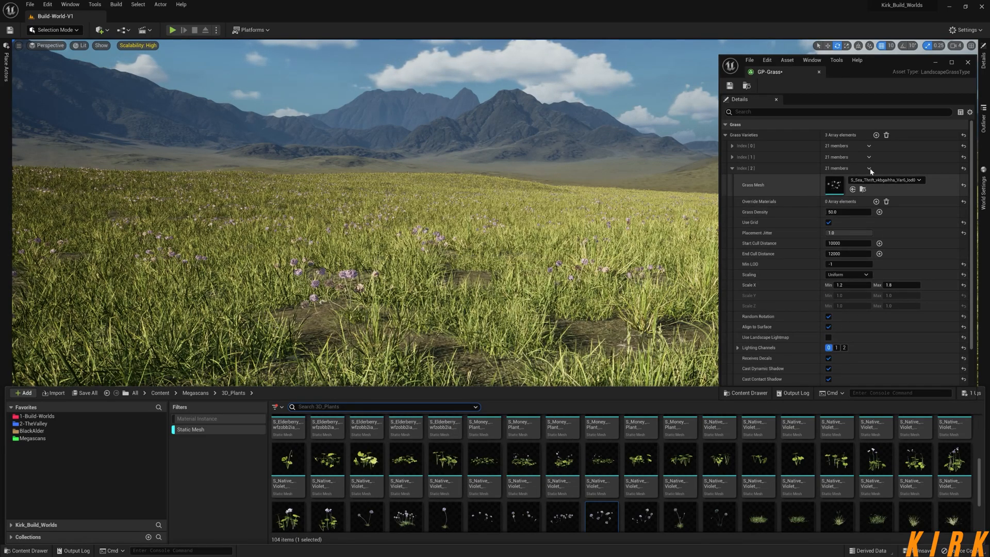
Duplicate the third grass variety, the Sea Thrift one, to add a fourth variety to GP-Grass
click(732, 168)
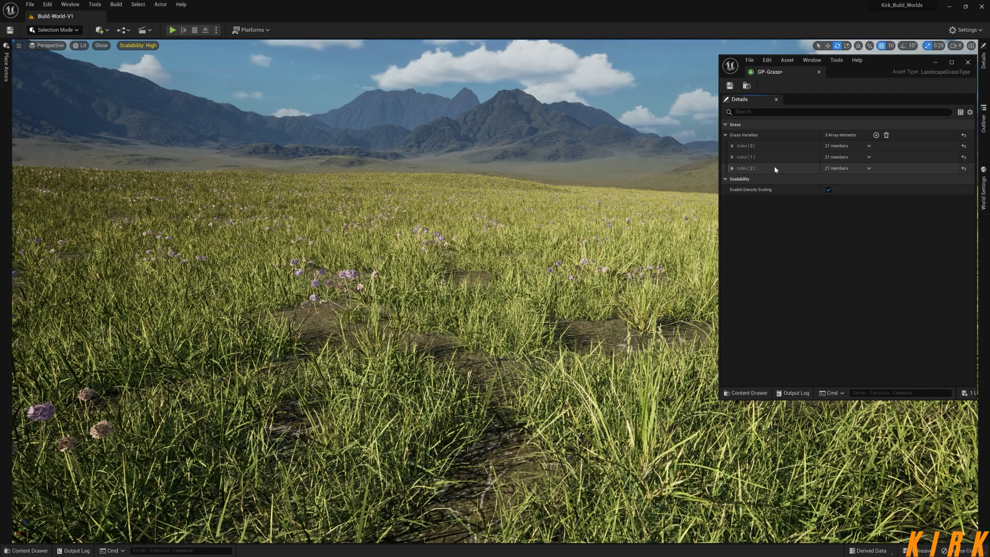
click(732, 156)
click(731, 157)
click(731, 157)
click(732, 158)
click(732, 168)
click(732, 168)
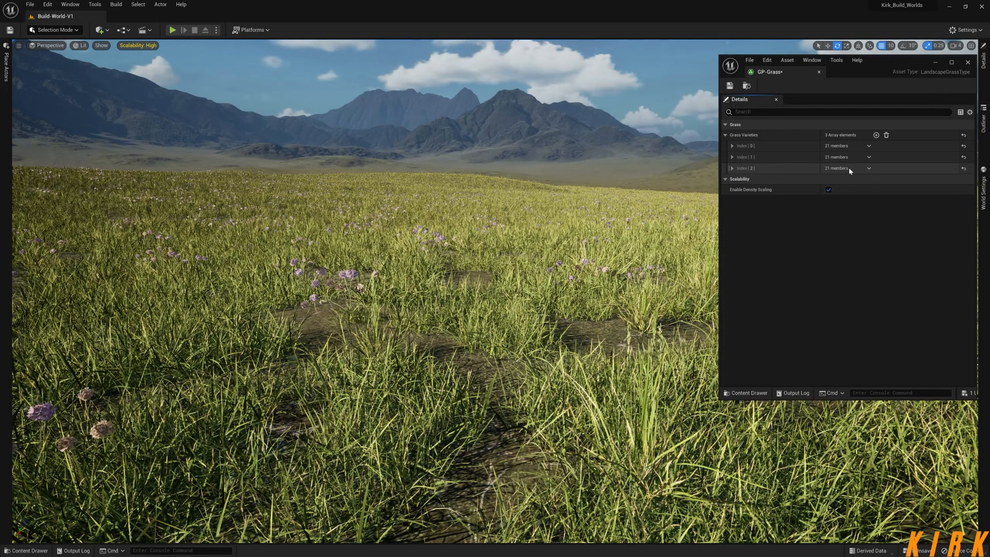
click(868, 167)
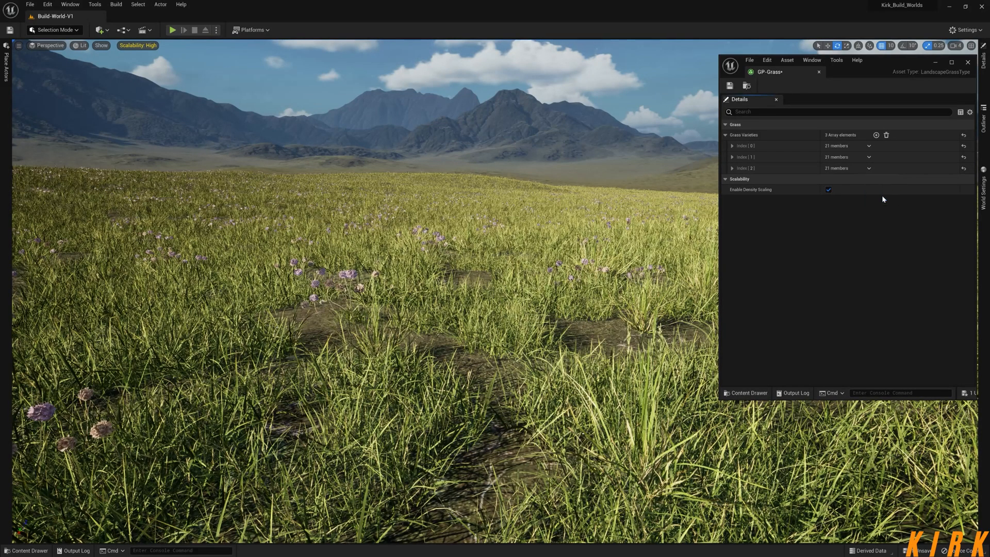
click(882, 199)
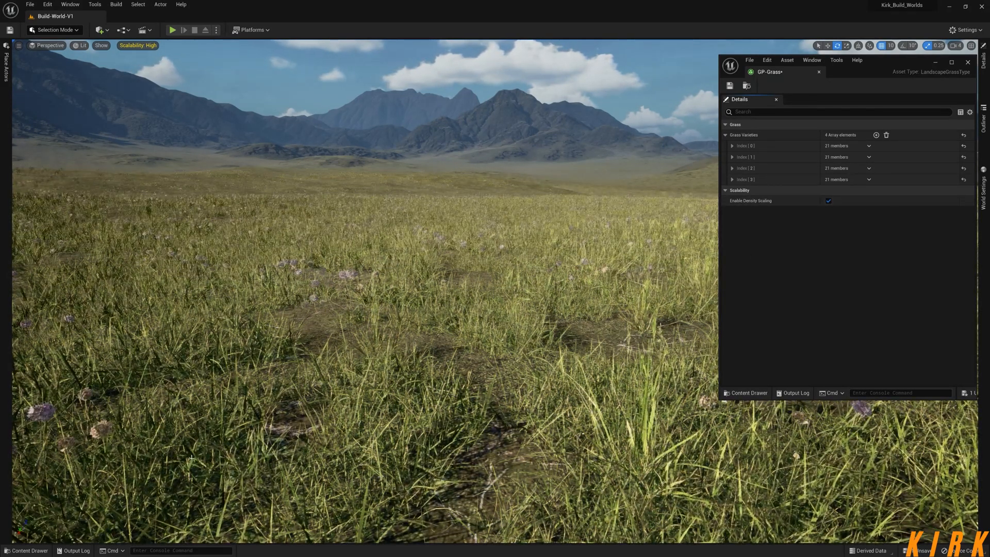
Assign the S_Native_Violet_ultkcfeja_Var19_lod0 mesh from the 3D_Plants folder to the fourth grass variety
click(732, 179)
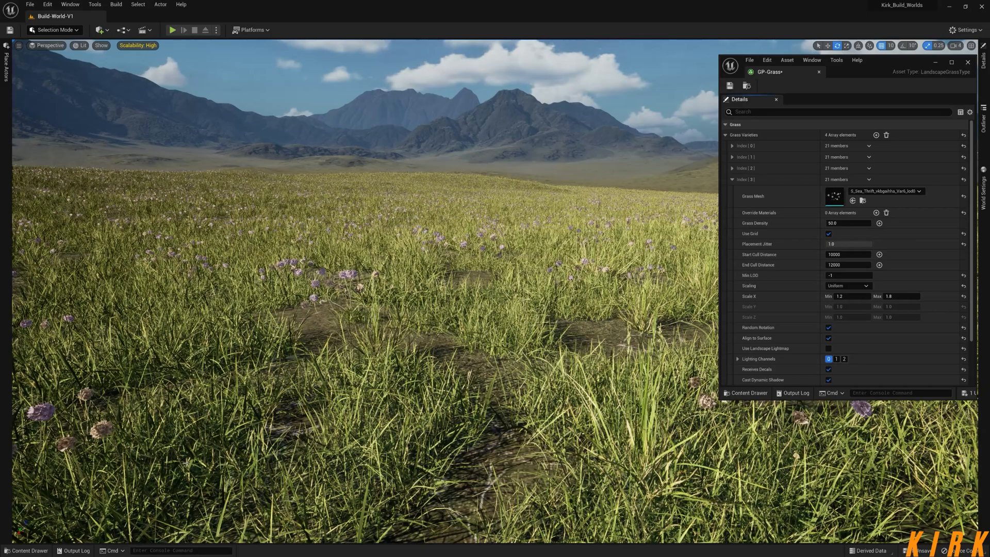
click(30, 550)
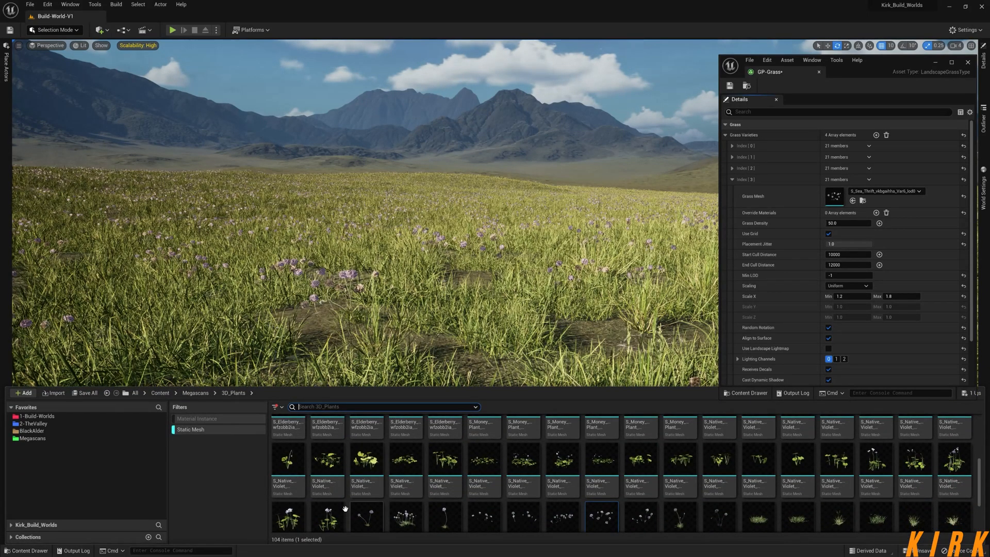
drag(372, 470, 837, 200)
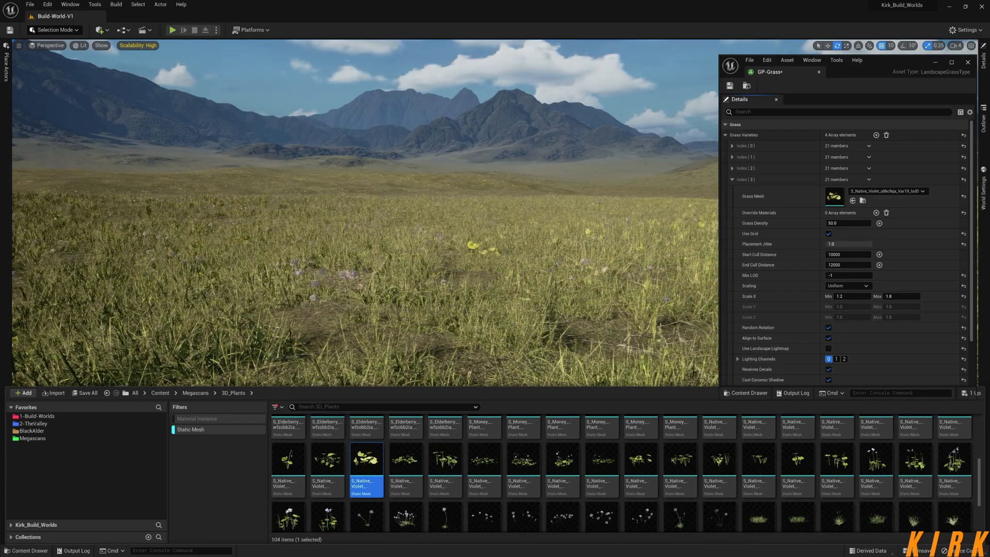
Examine how the yellow native violets mix with the sea thrift and wild grass across the field
key(w)
right_drag(366, 227, 519, 219)
key(w)
key(s)
key(e)
key(q)
key(e)
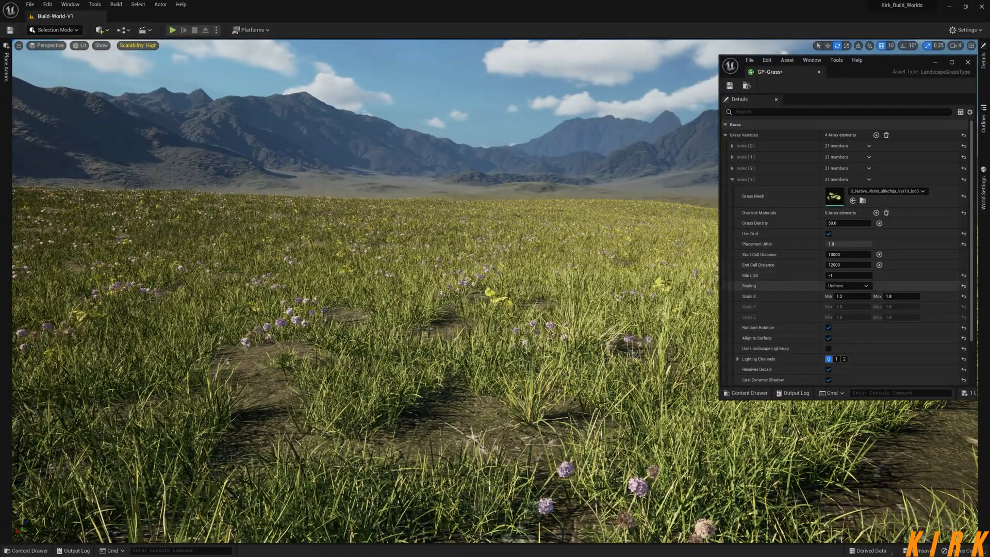
Check the remaining 3D_Plants meshes and duplicate the fourth grass variety to create a fifth one
click(732, 180)
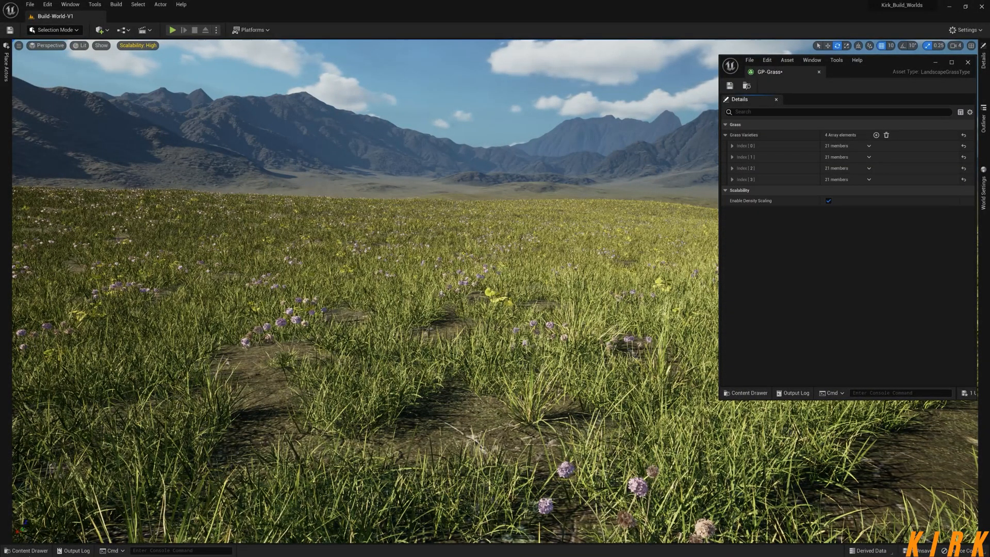
click(26, 550)
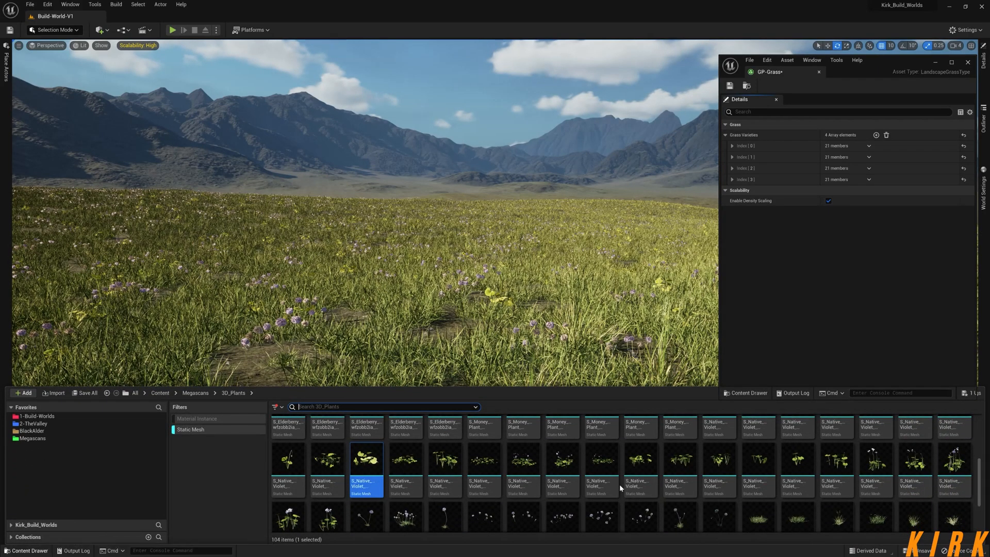
scroll(782, 458, up, 2)
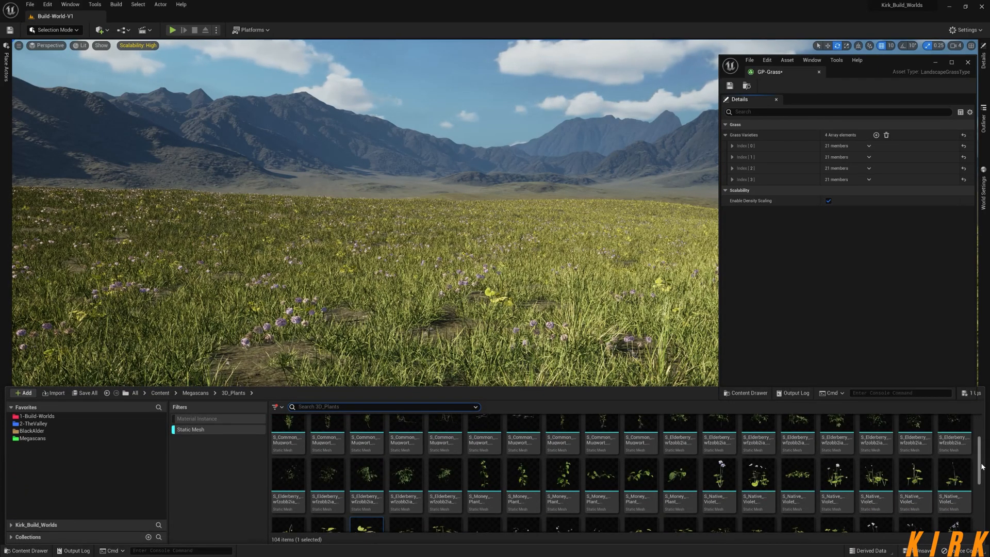
drag(980, 466, 985, 448)
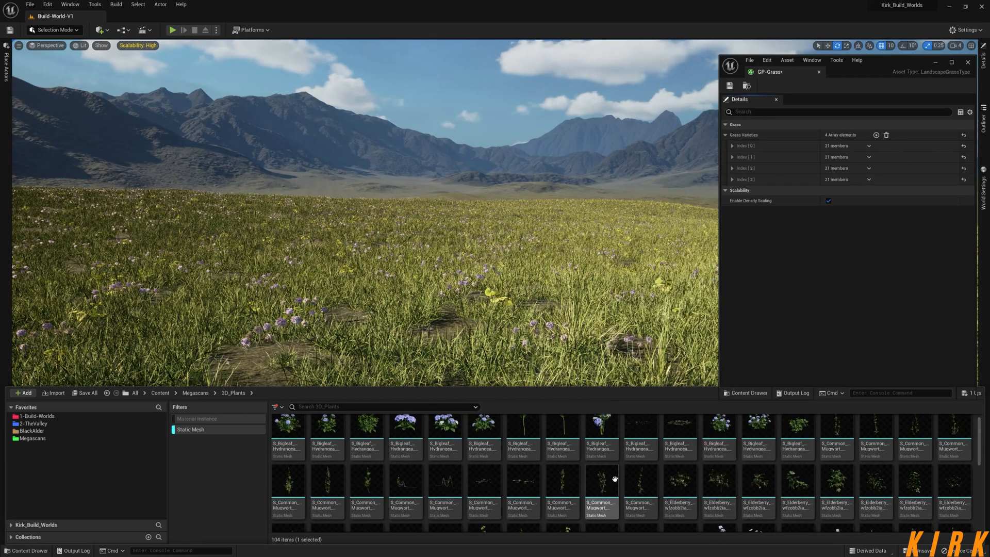
click(731, 169)
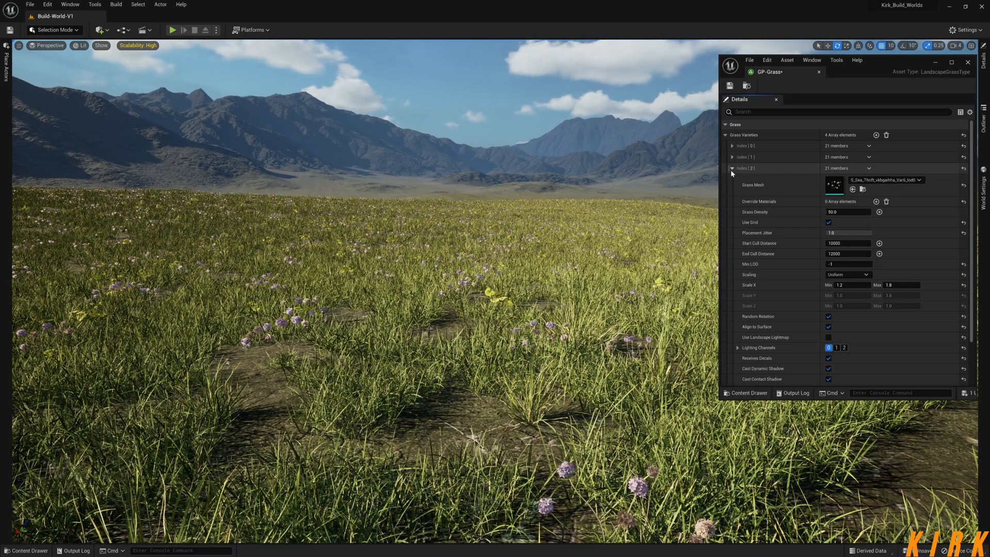
click(731, 169)
click(732, 179)
click(732, 179)
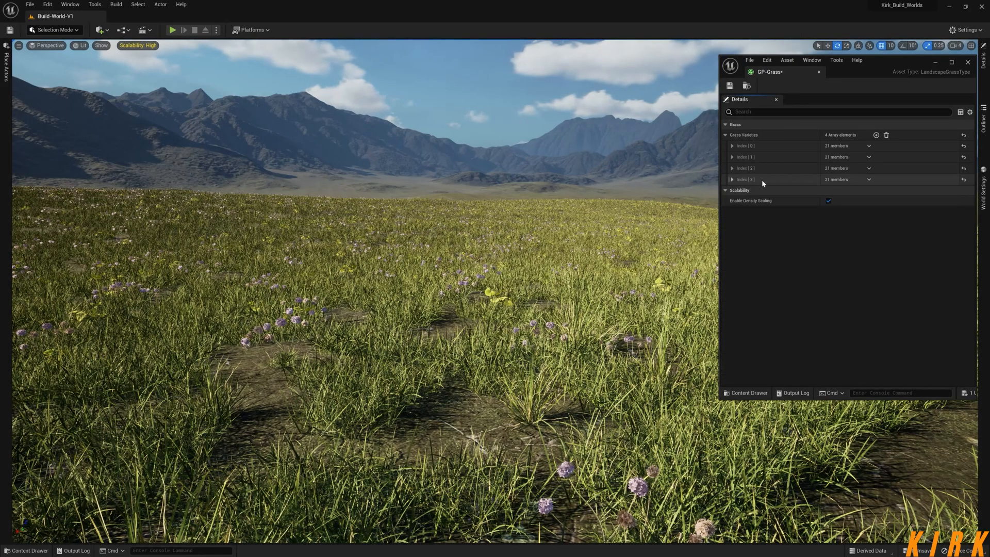
click(870, 179)
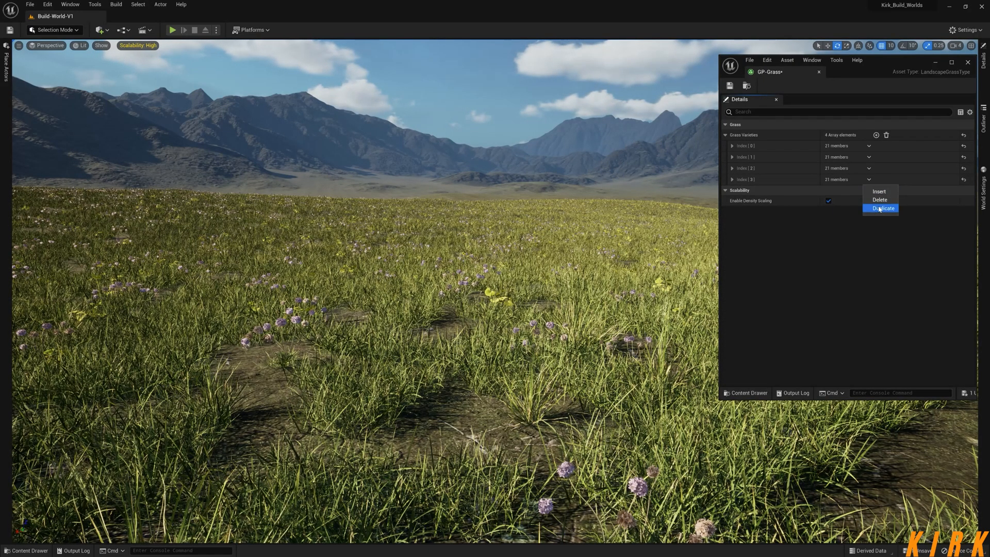
click(879, 208)
Assign the S_Common_Mugwort_vf5nfjnia_Var8_lod0 mesh to the fifth grass variety and check its height in the field
click(732, 191)
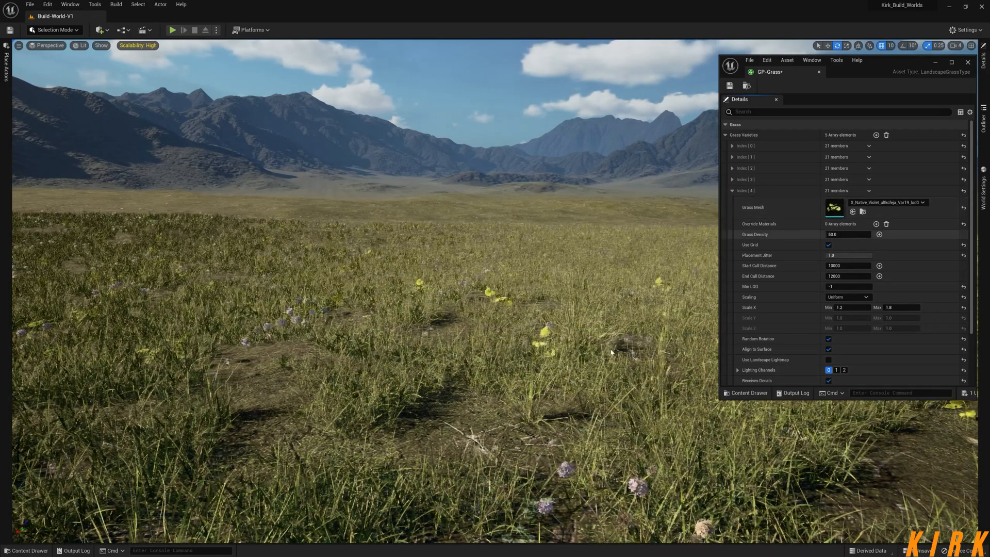
click(27, 550)
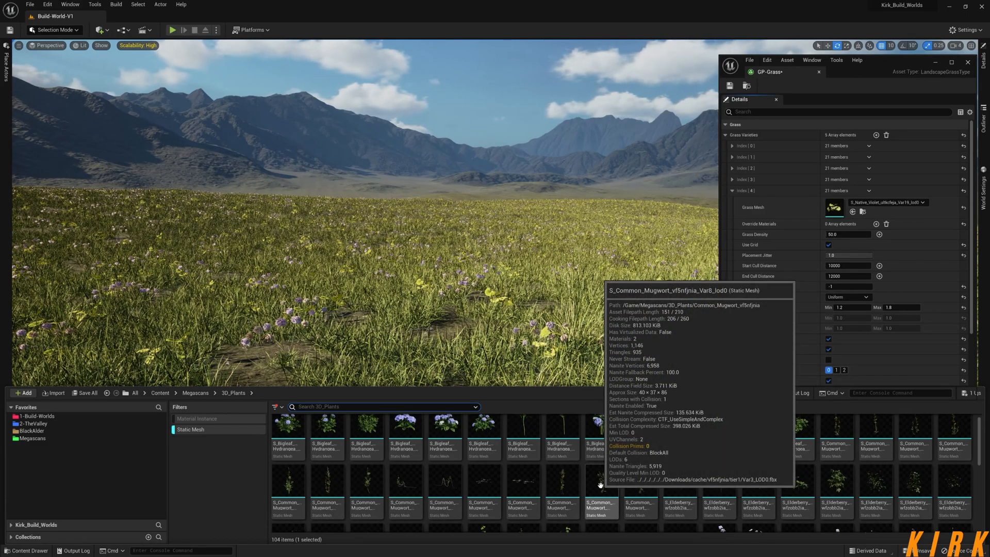
drag(600, 485, 829, 226)
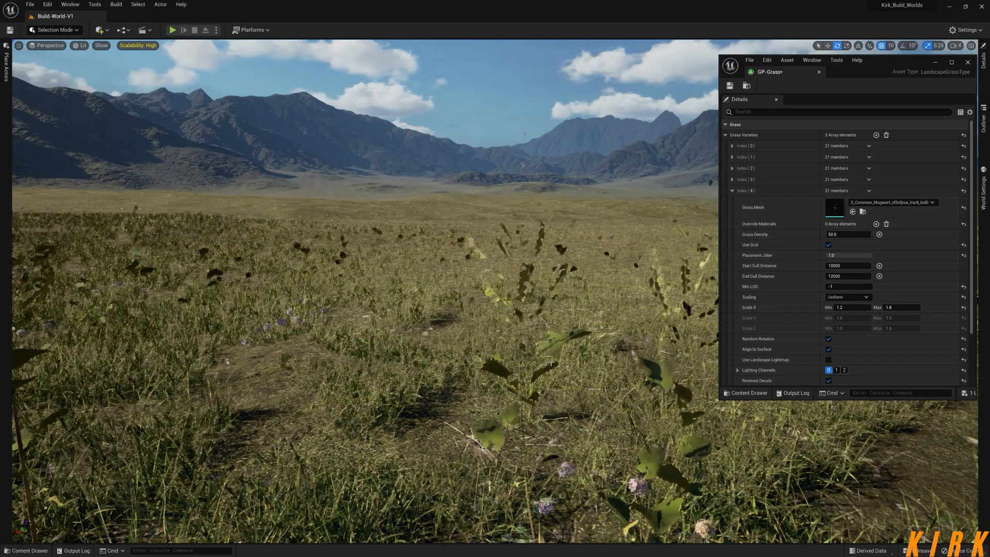
key(a)
mouse_move(529, 357)
right_down()
mouse_move(569, 349)
mouse_move(539, 353)
right_up()
key(w)
key(q)
Set the fifth variety's Scale X to a minimum of 1.0 and a maximum of 1.2, and inspect the resized mugwort
click(848, 307)
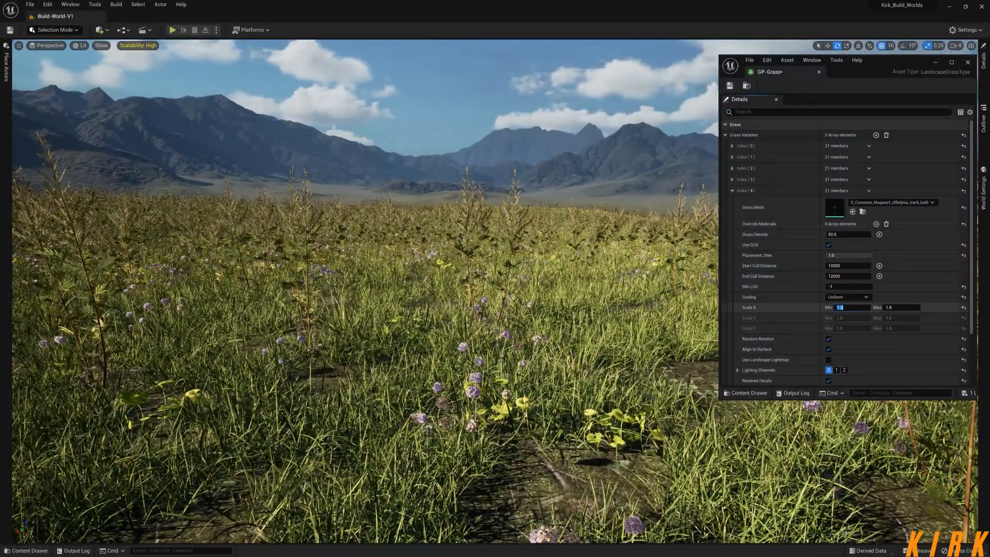
text(1)
key(Tab)
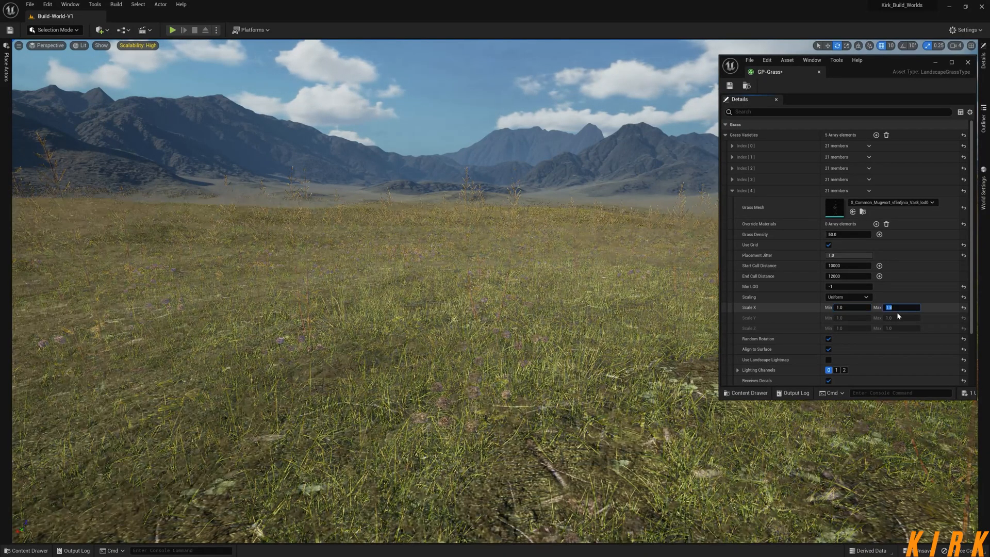
text(1.2)
key(Return)
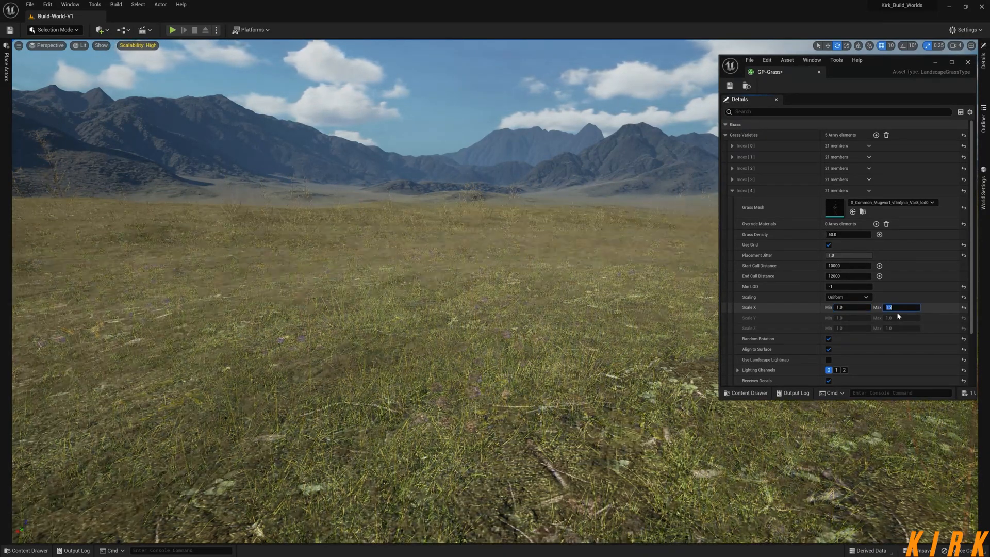
key(w)
mouse_move(464, 289)
right_down()
mouse_move(466, 304)
mouse_move(463, 267)
mouse_move(451, 281)
right_up()
key(s)
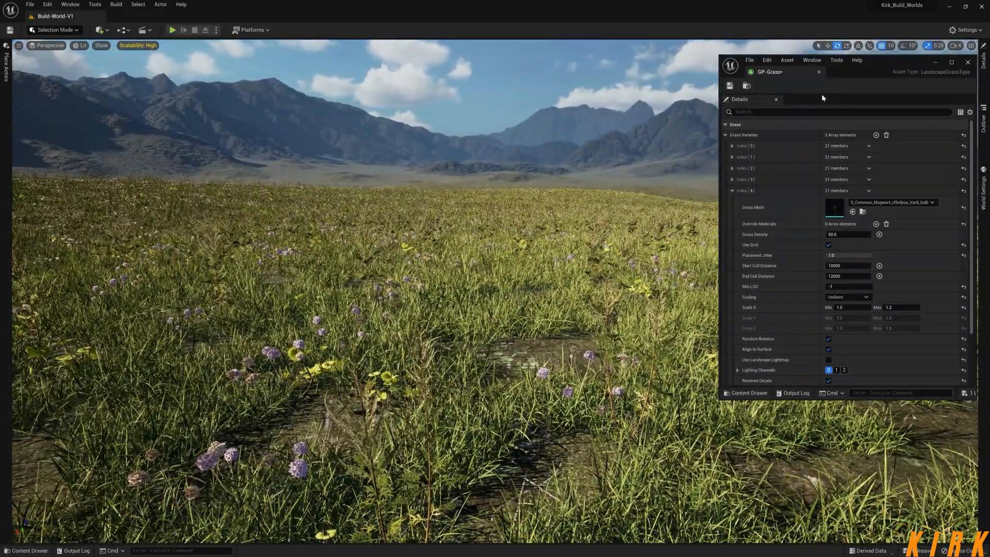
Save the GP-Grass asset and look over the combined foliage across the landscape
click(731, 88)
mouse_move(515, 248)
right_down()
mouse_move(480, 250)
mouse_move(508, 252)
right_up()
key(w)
key(s)
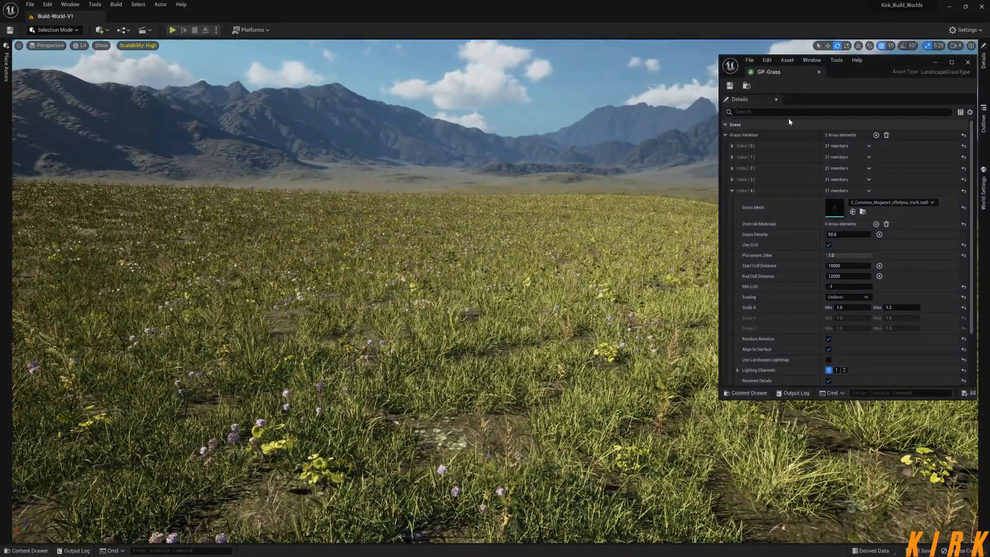
Clear the Static Mesh filter and search the whole Content folder for "Man" to find the mannequin assets
mouse_move(893, 61)
mouse_down()
mouse_move(867, 58)
mouse_move(876, 58)
mouse_up()
click(27, 551)
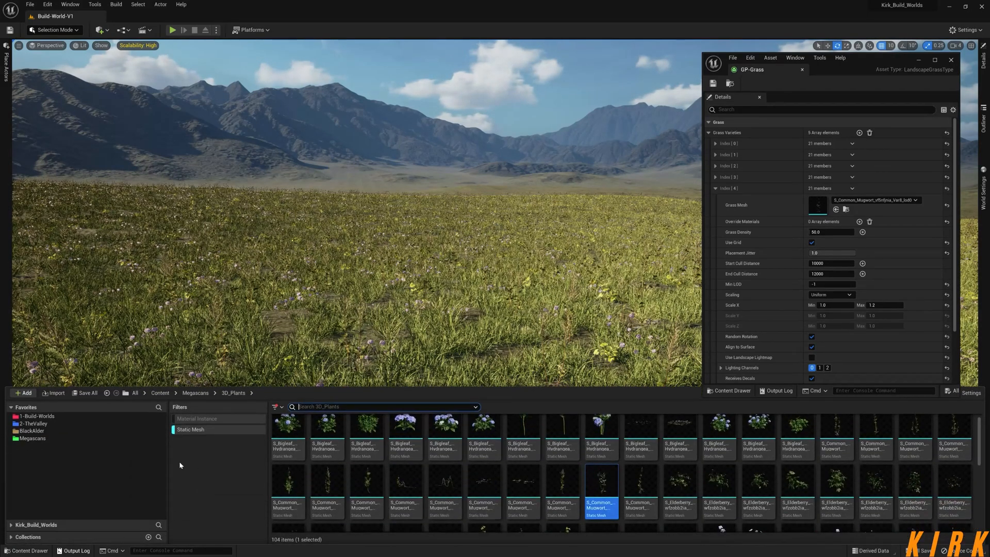
click(198, 432)
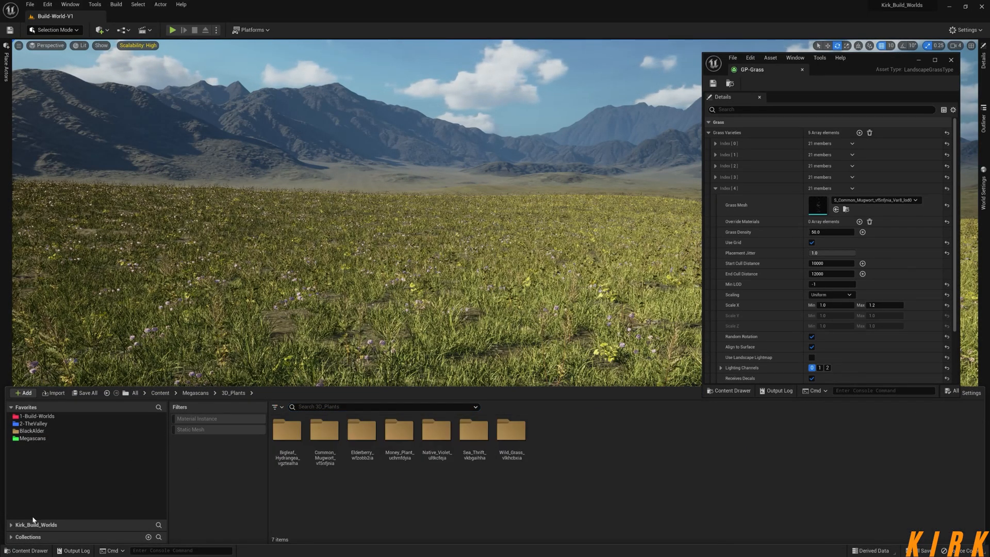
click(11, 525)
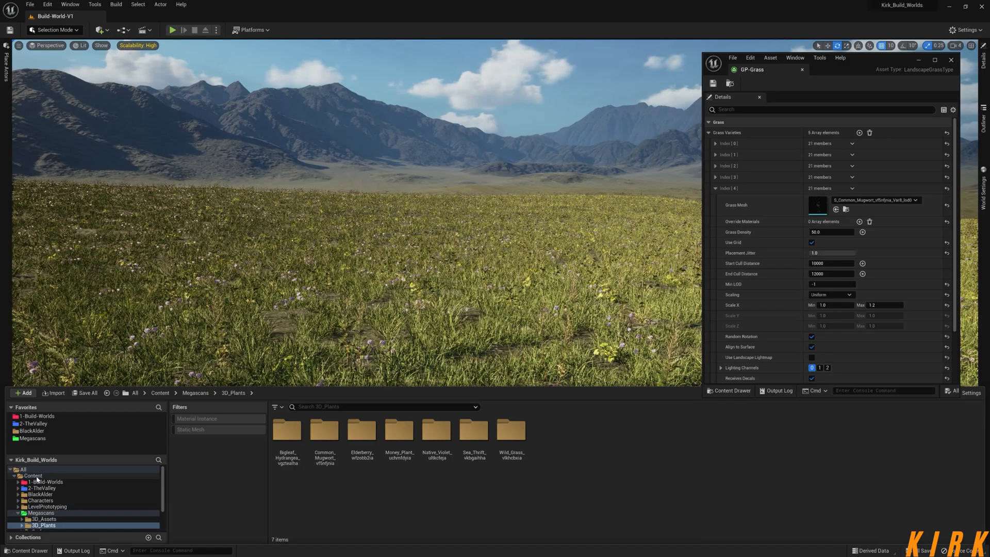
click(33, 475)
click(316, 407)
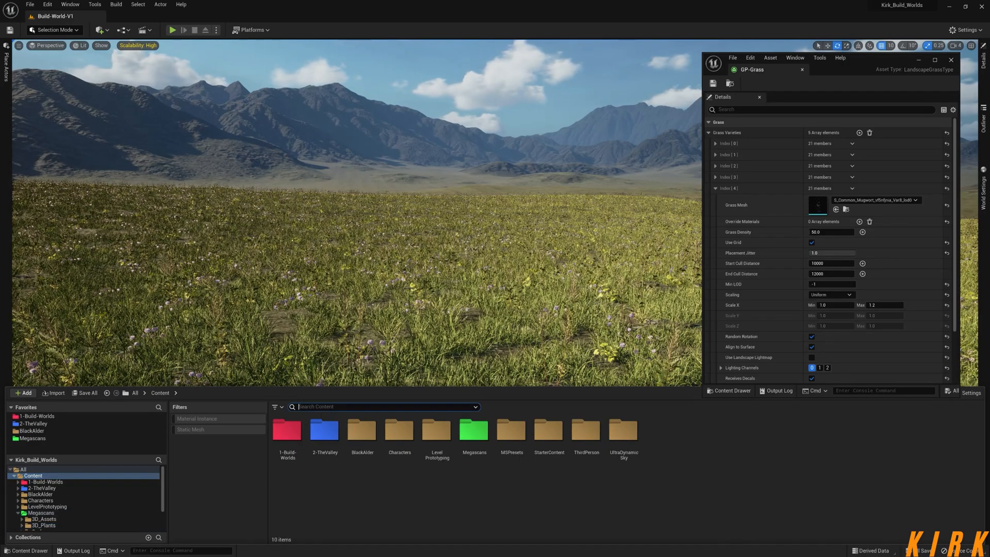
text(M)
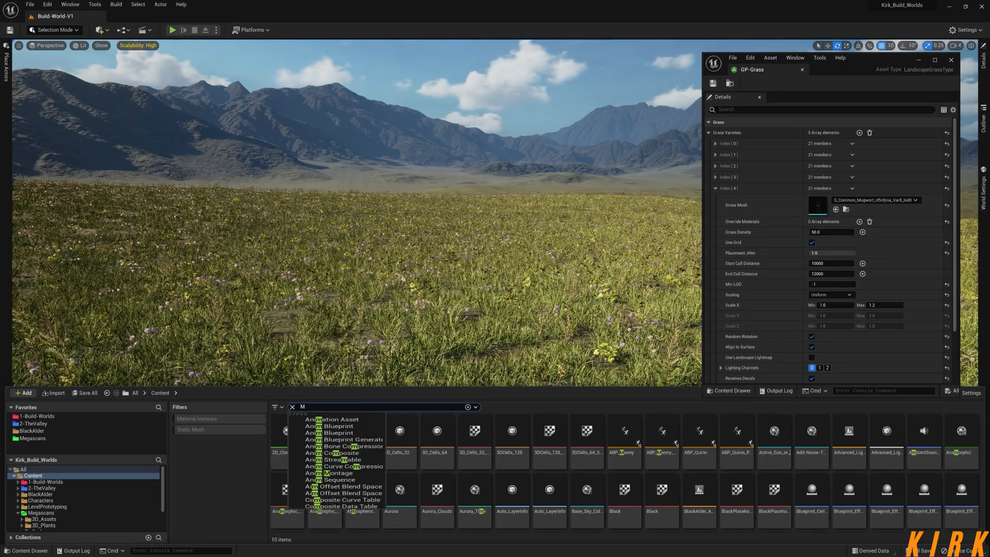
text(an)
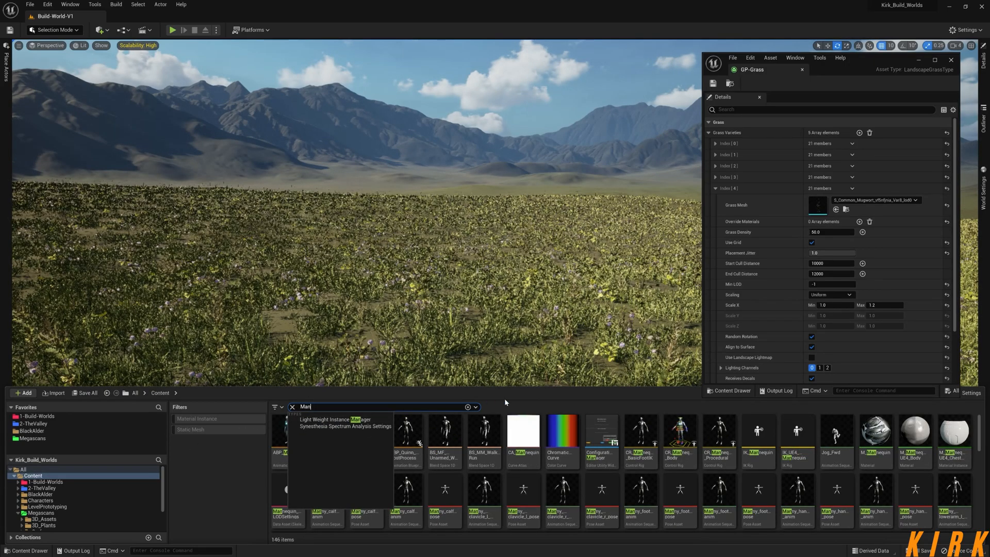
click(546, 402)
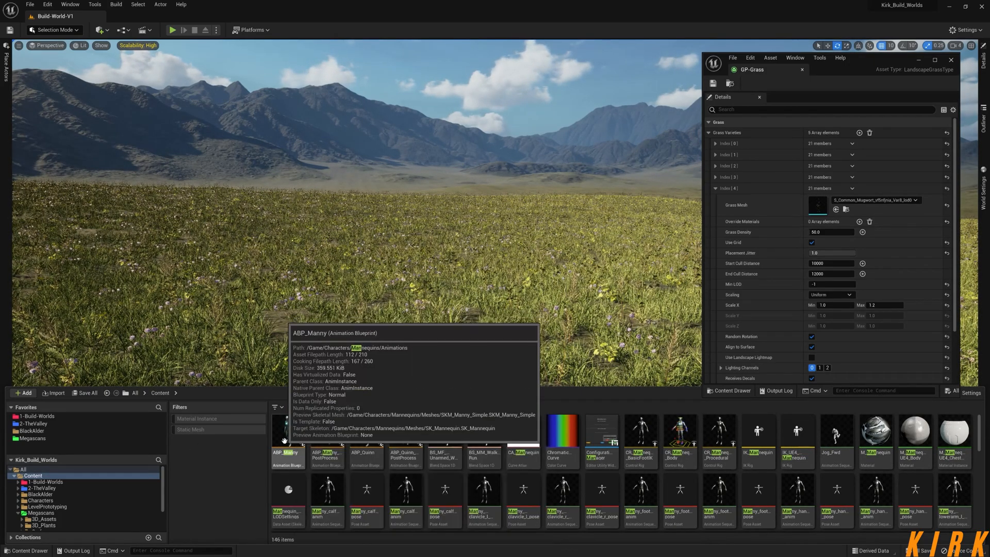
Place the ABP_Manny mannequin from the project content upright in the grass field in front of the camera
click(296, 437)
drag(297, 437, 442, 322)
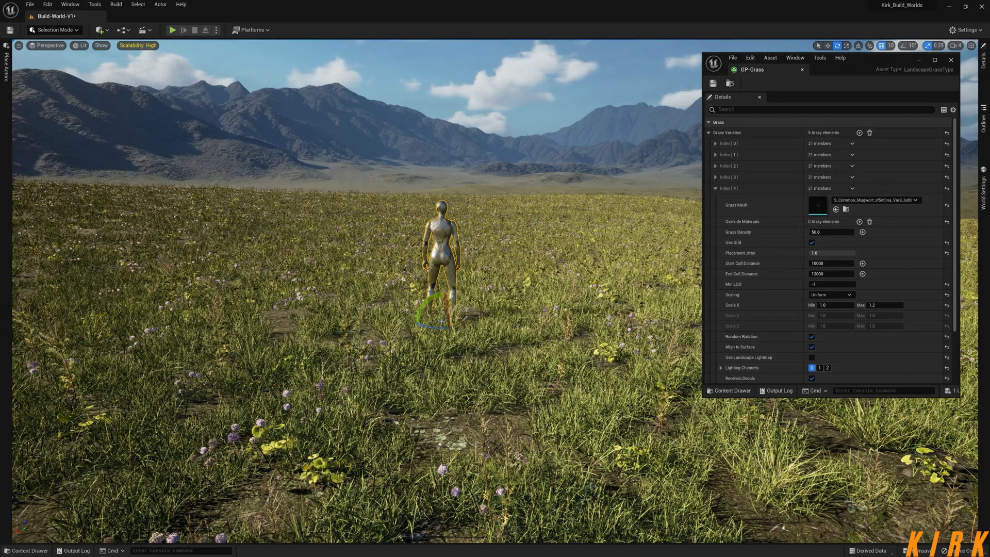
Clear the content search, inspect the Third Person pack among the project's feature and content packs, and leave without adding it
click(38, 551)
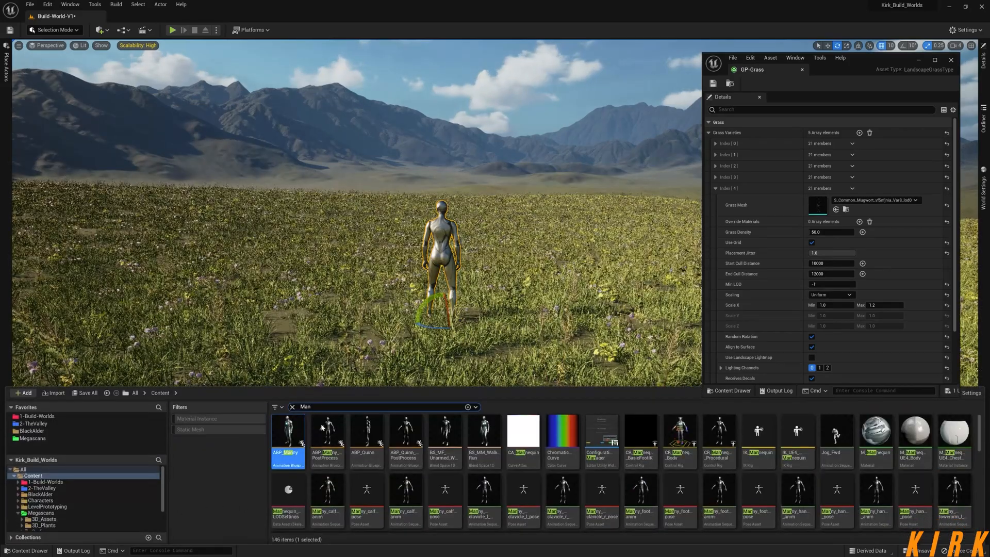
click(292, 407)
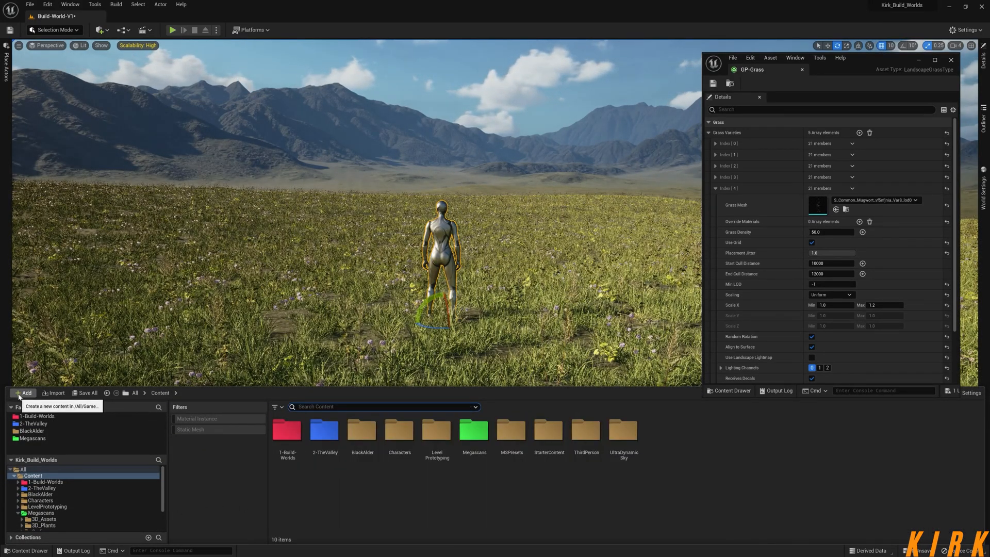
click(19, 394)
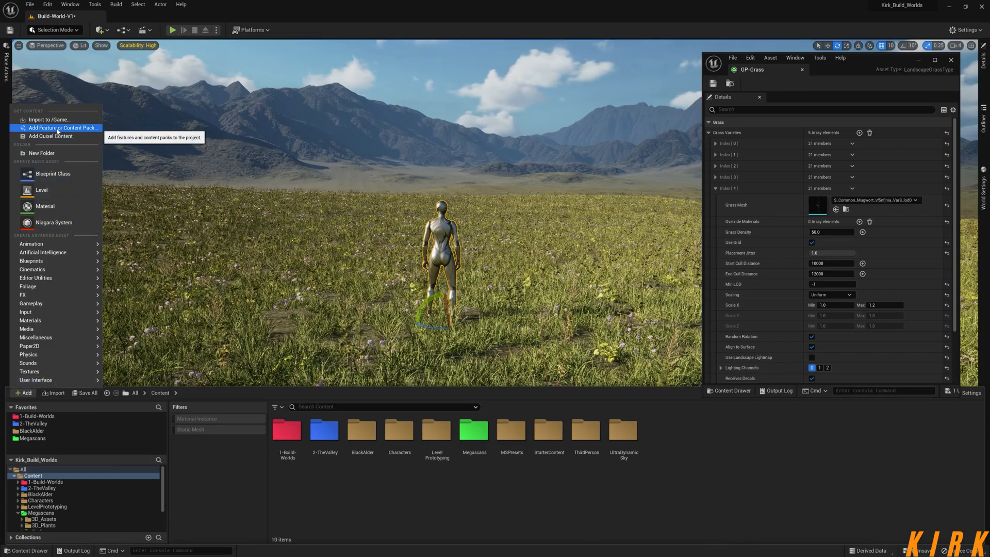
click(56, 129)
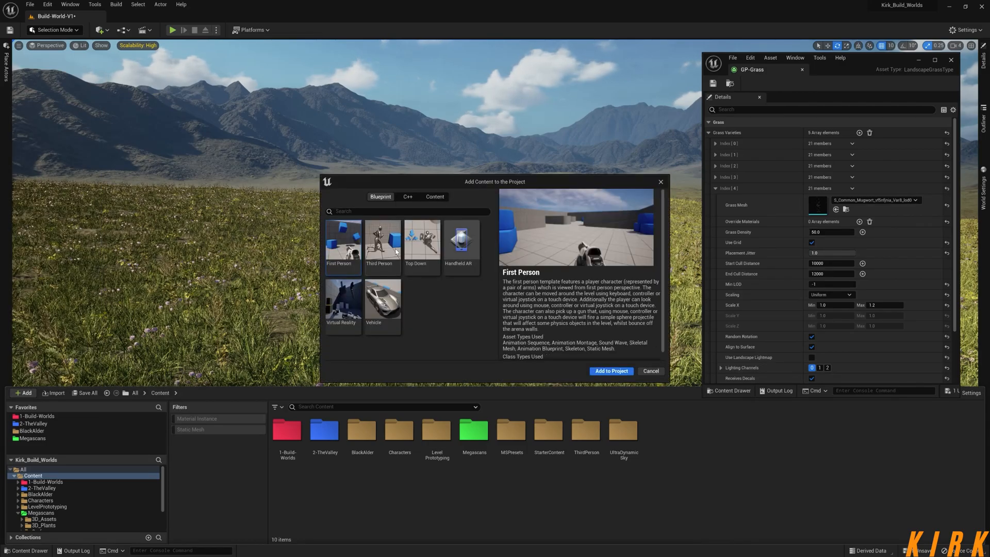
click(383, 244)
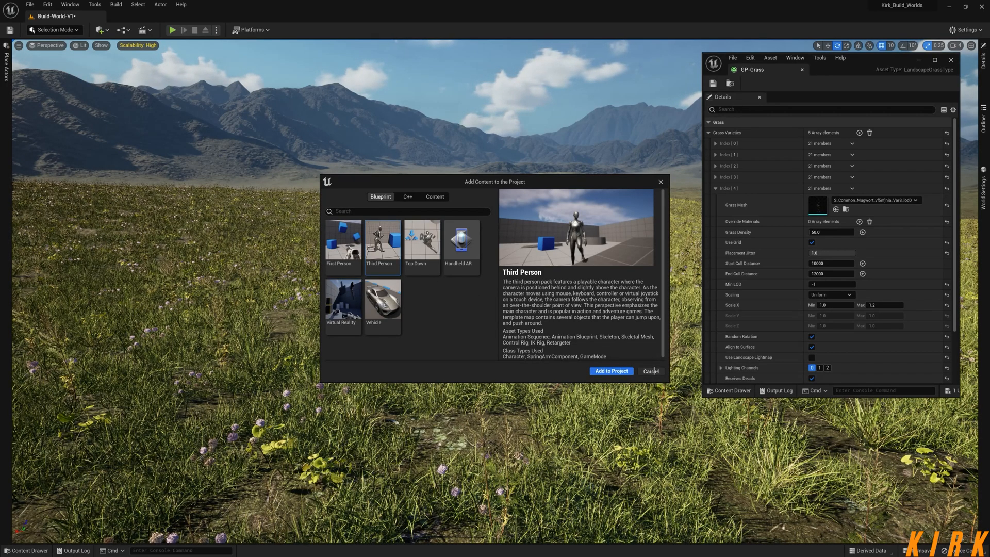
click(648, 372)
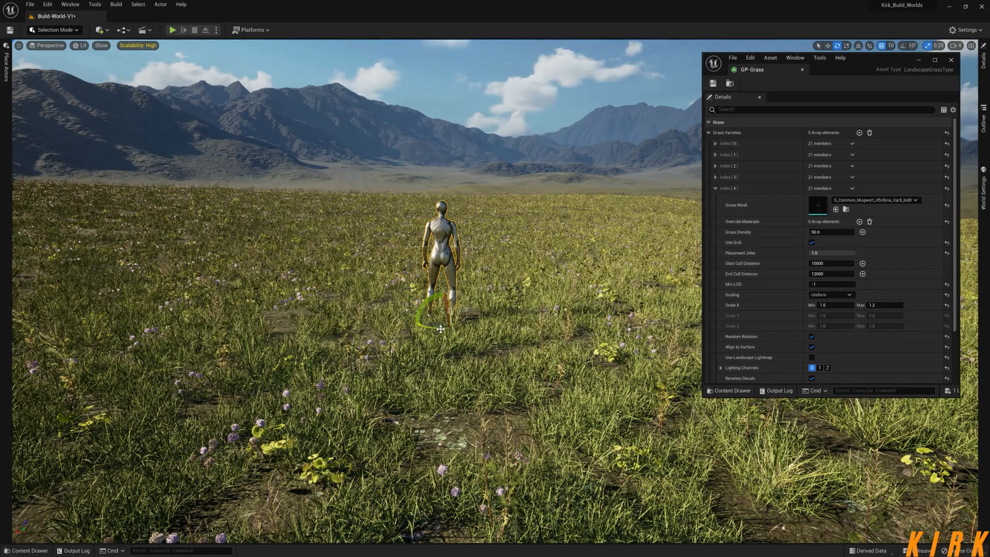
Rotate the mannequin about its vertical axis to face the camera, and compare its height with the surrounding grass and flowers
drag(416, 320, 448, 317)
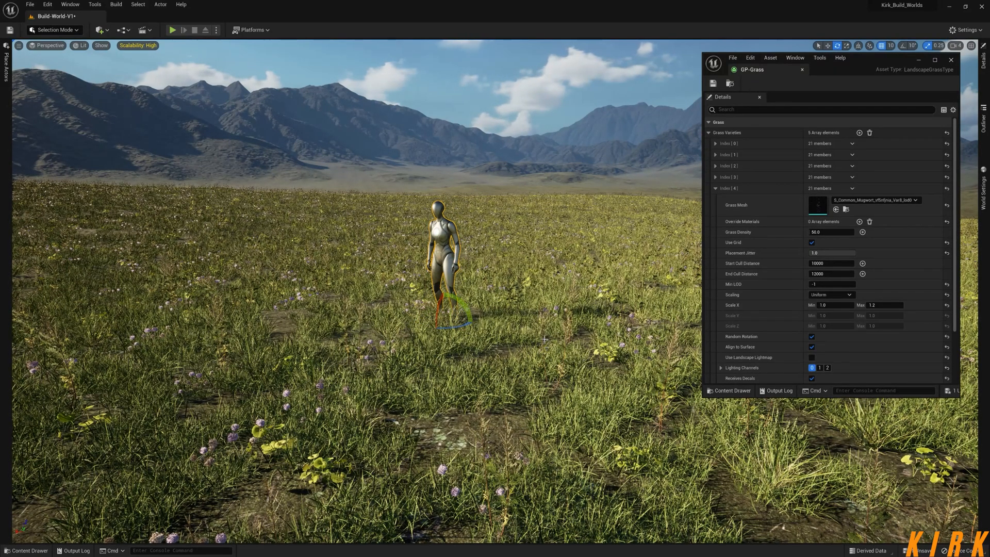
key(f)
alt+drag(545, 340, 523, 339)
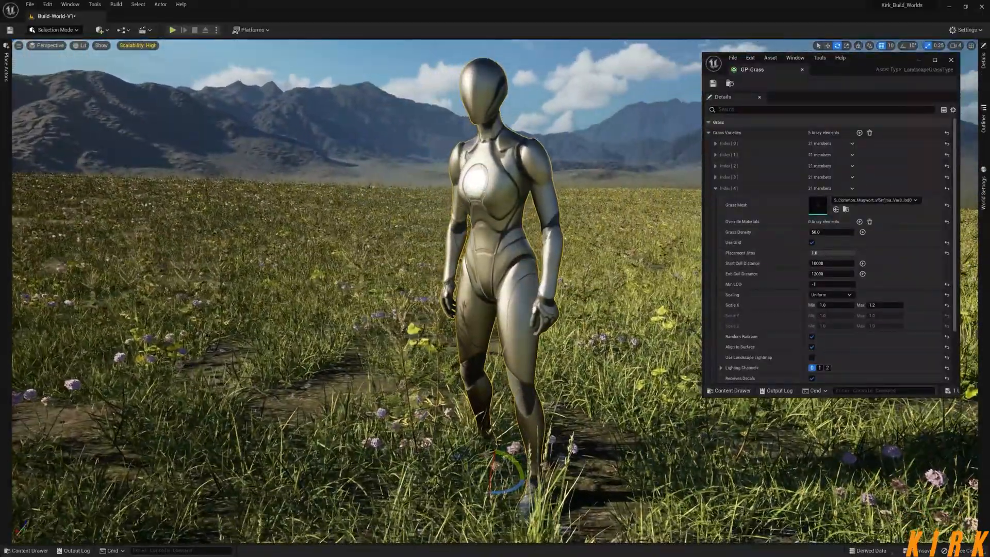
key(s)
key(d)
mouse_move(523, 339)
right_down()
mouse_move(507, 321)
mouse_move(508, 342)
right_up()
key(a)
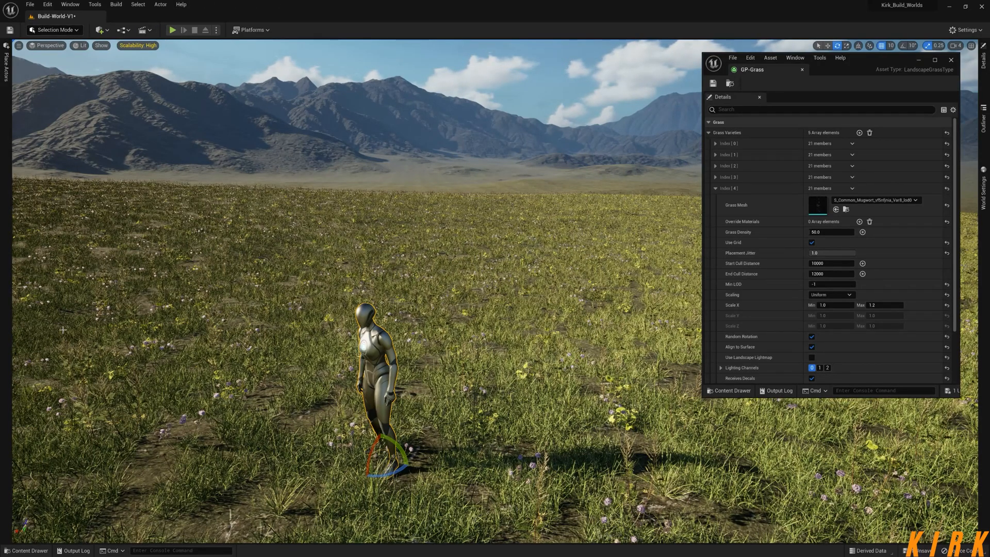
Collapse the fifth grass variety's settings and close the GP-Grass asset
click(715, 188)
click(802, 70)
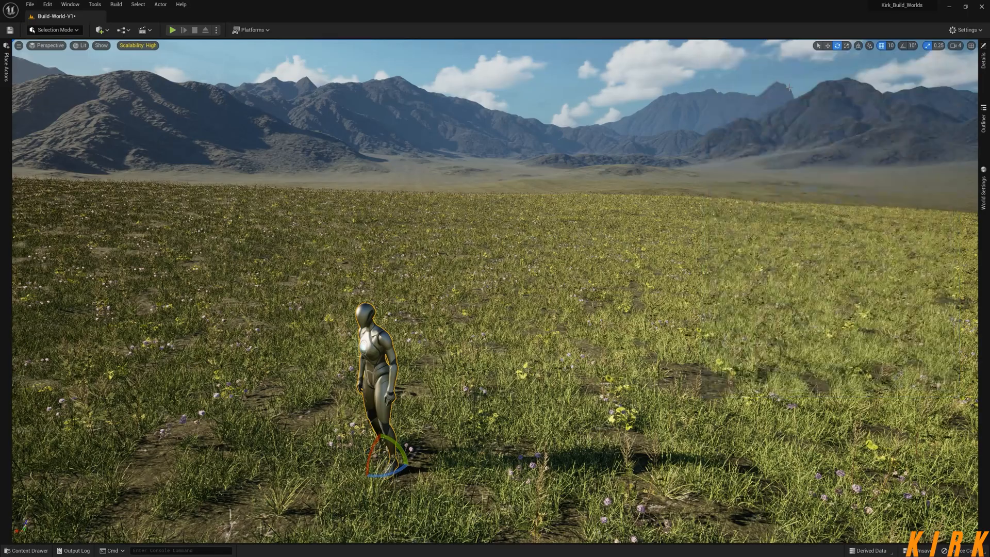
Examine the foliage field around the mannequin from near and far to judge the scale of the plants
right_drag(495, 288, 553, 249)
key(w)
key(e)
key(q)
key(e)
key(w)
right_drag(736, 263, 697, 259)
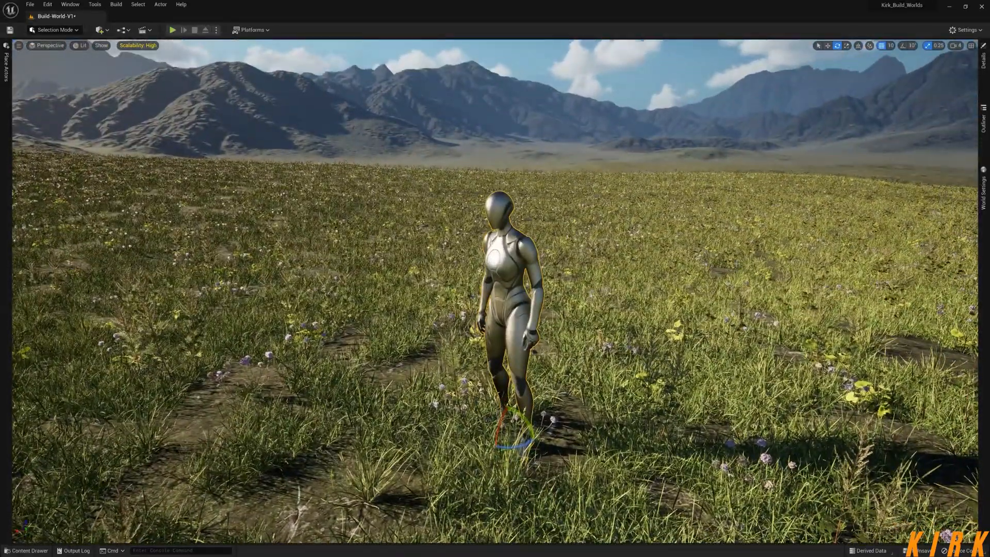
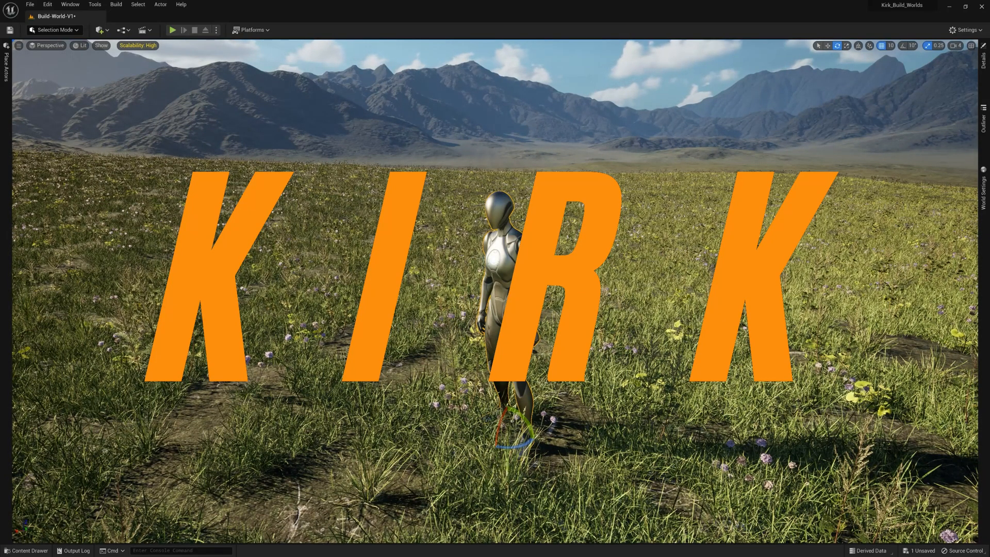
right_drag(495, 291, 631, 247)
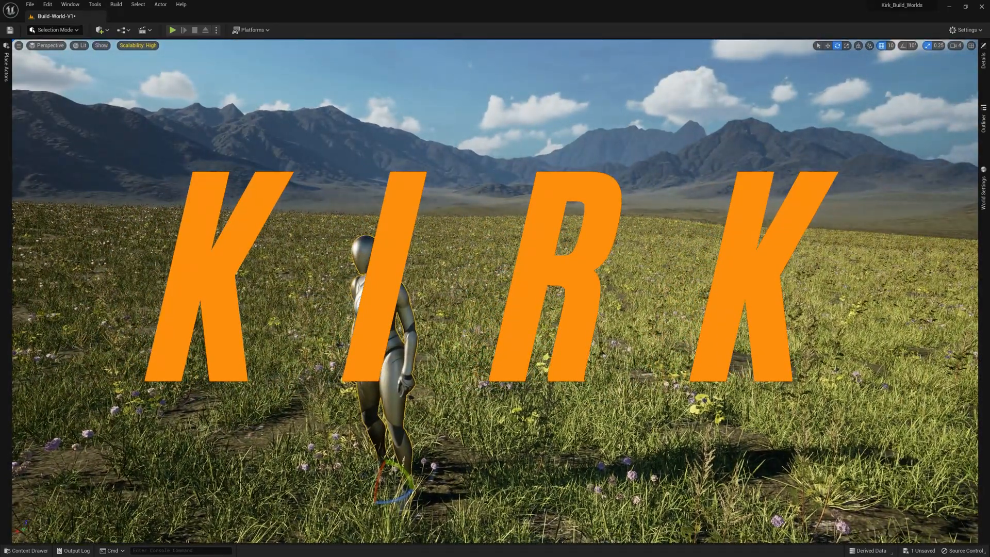